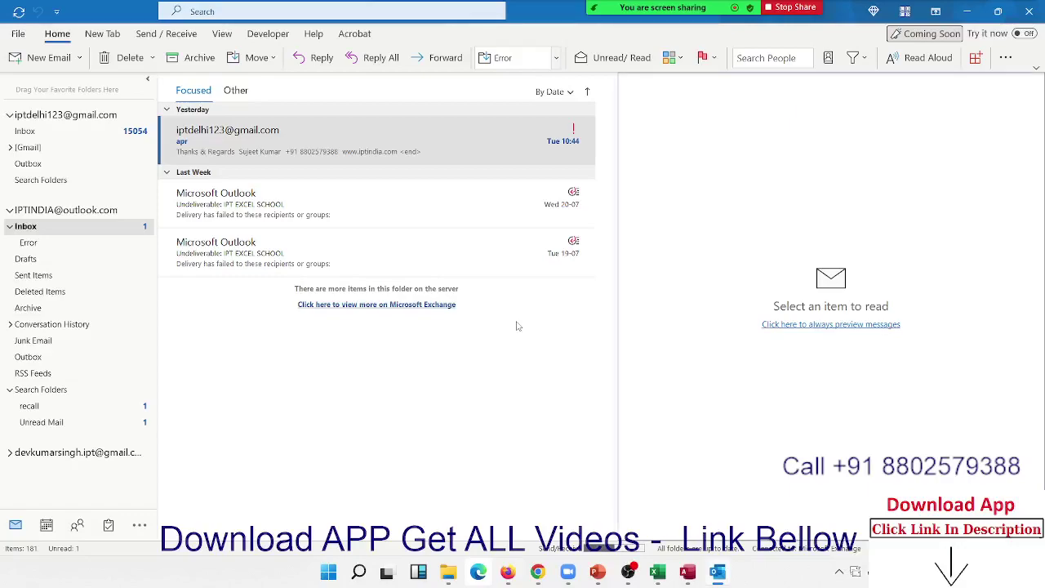
# Start a new email with 'Dear' on the first line of the body.
pyautogui.click(18, 65)
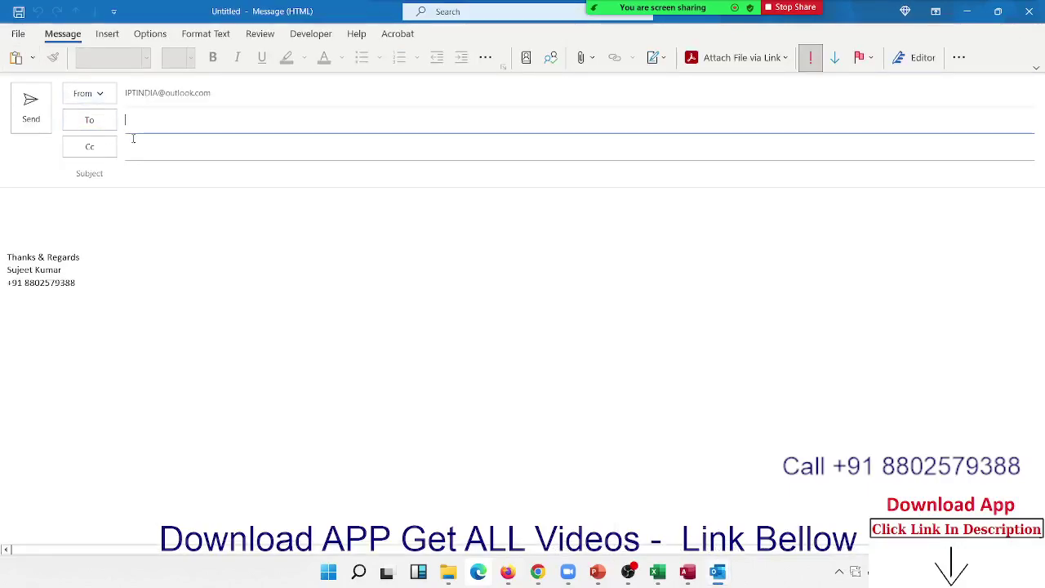
pyautogui.click(141, 135)
pyautogui.click(109, 209)
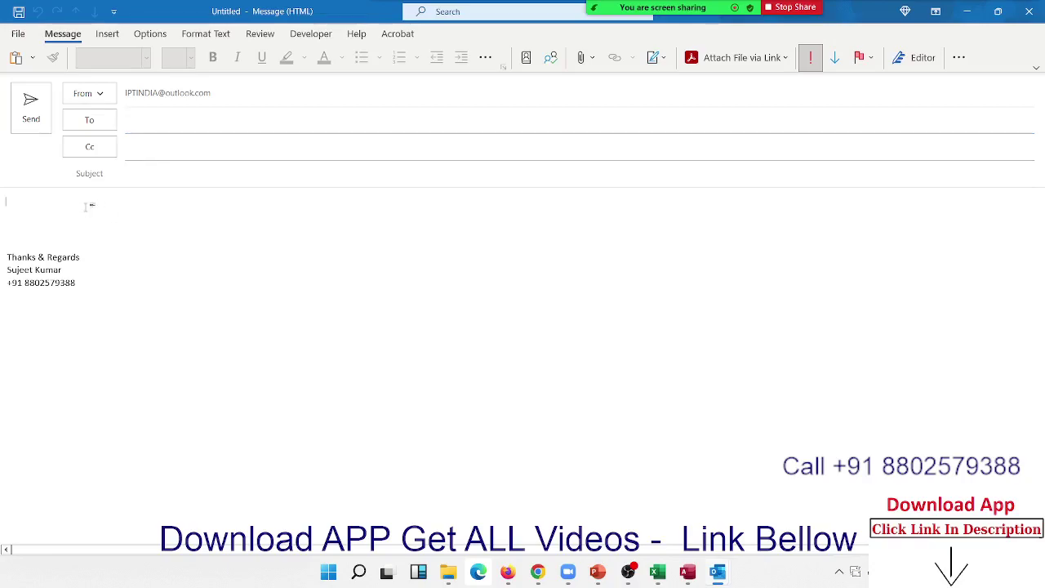
pyautogui.write('Dear')
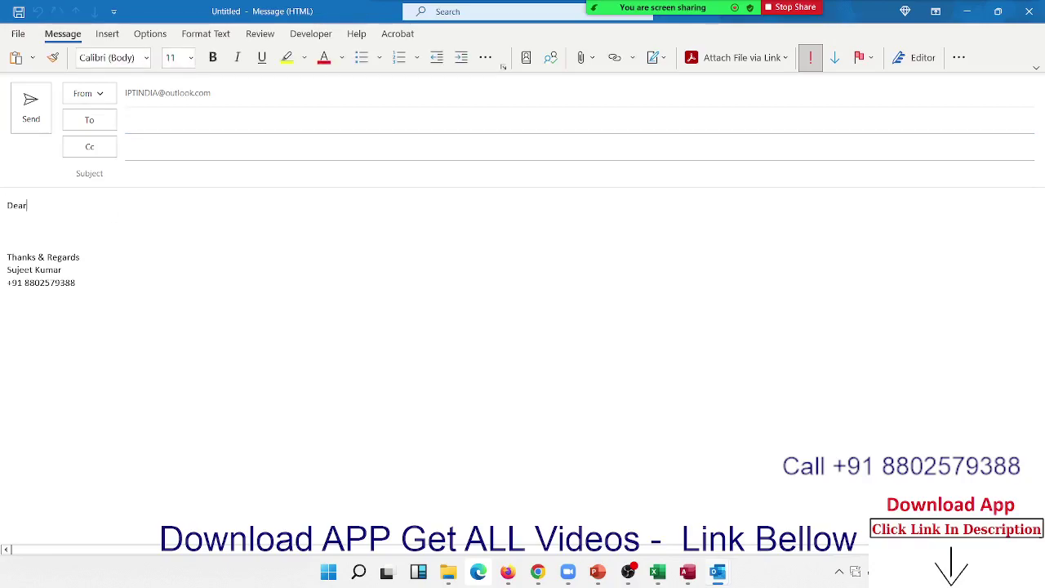
pyautogui.press('Return')
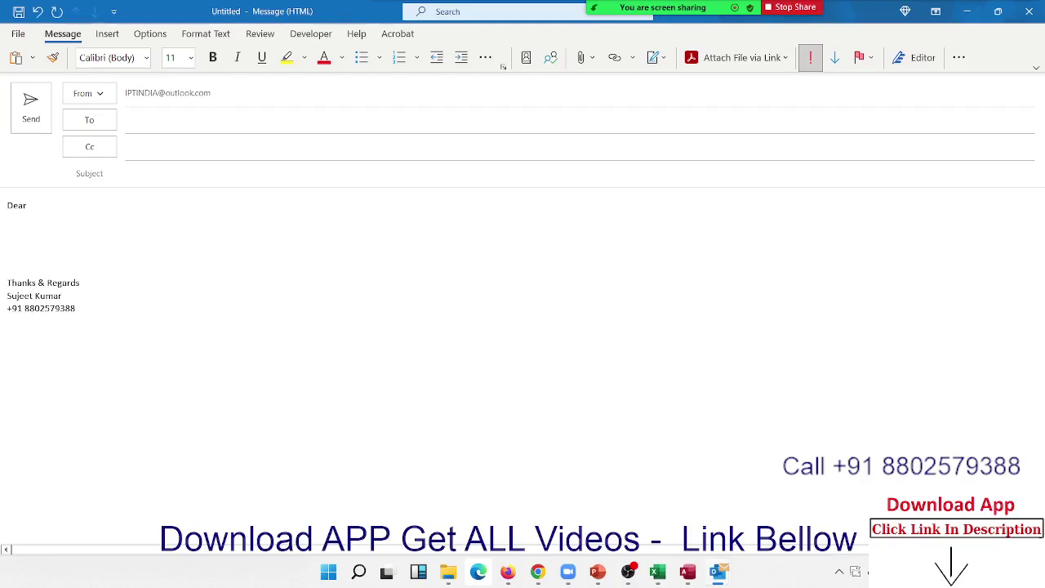
# Address the email to a saved contact from the suggestions and enter the subject 'test'.
pyautogui.click(130, 120)
pyautogui.write('k')
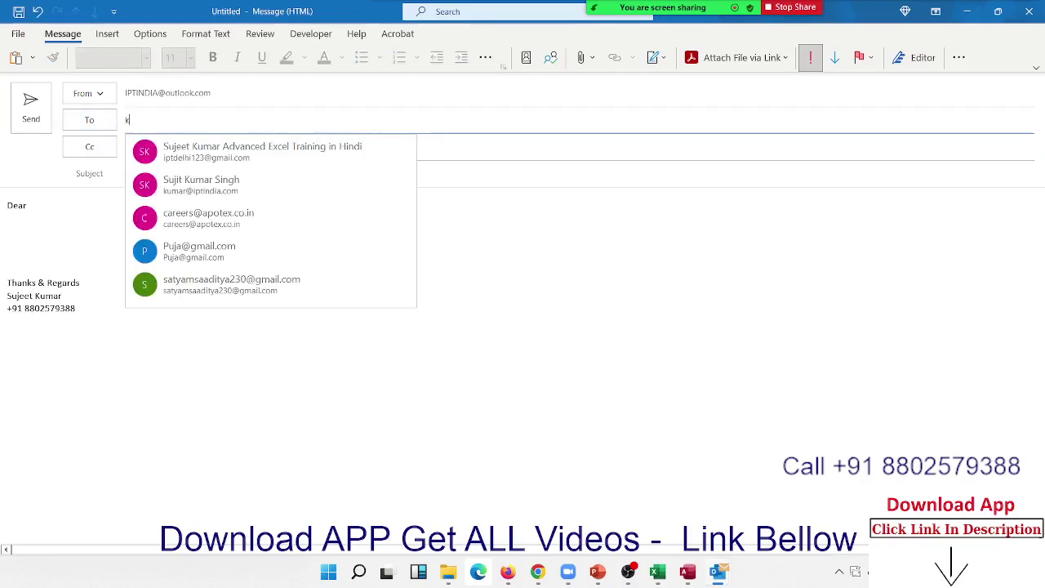
pyautogui.write('um')
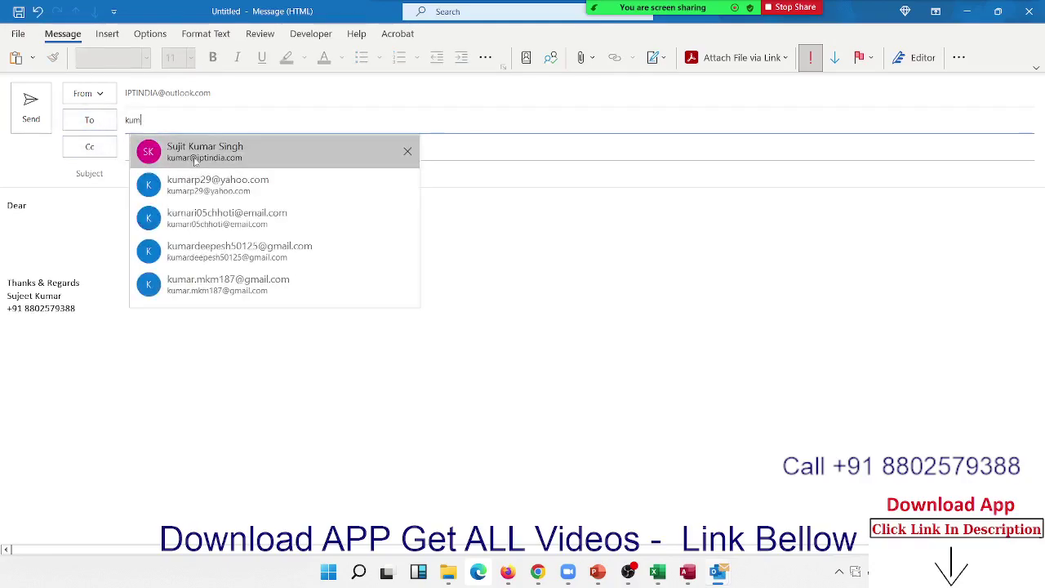
pyautogui.click(196, 161)
pyautogui.click(205, 222)
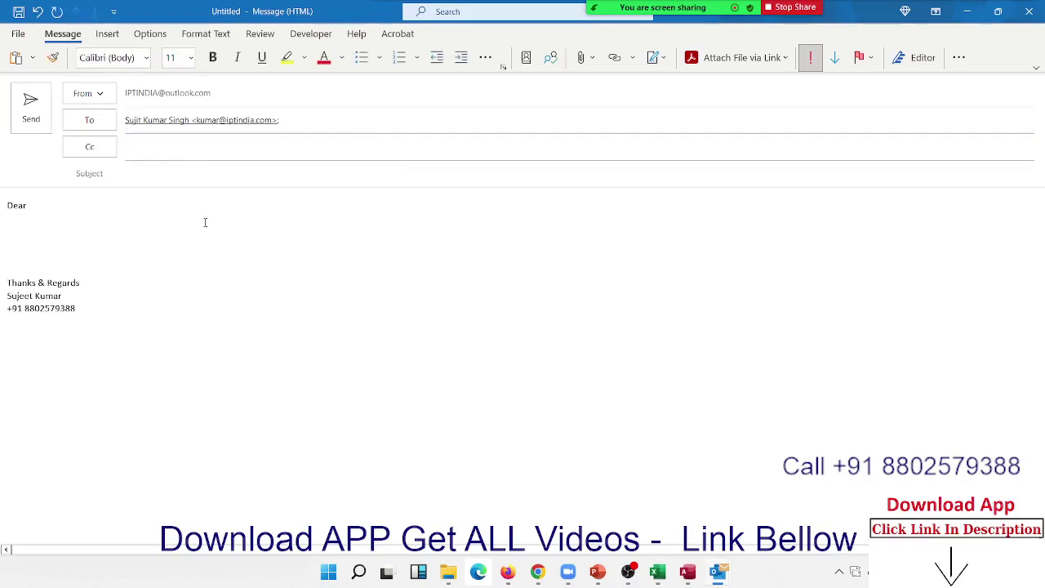
pyautogui.click(186, 181)
pyautogui.write('test')
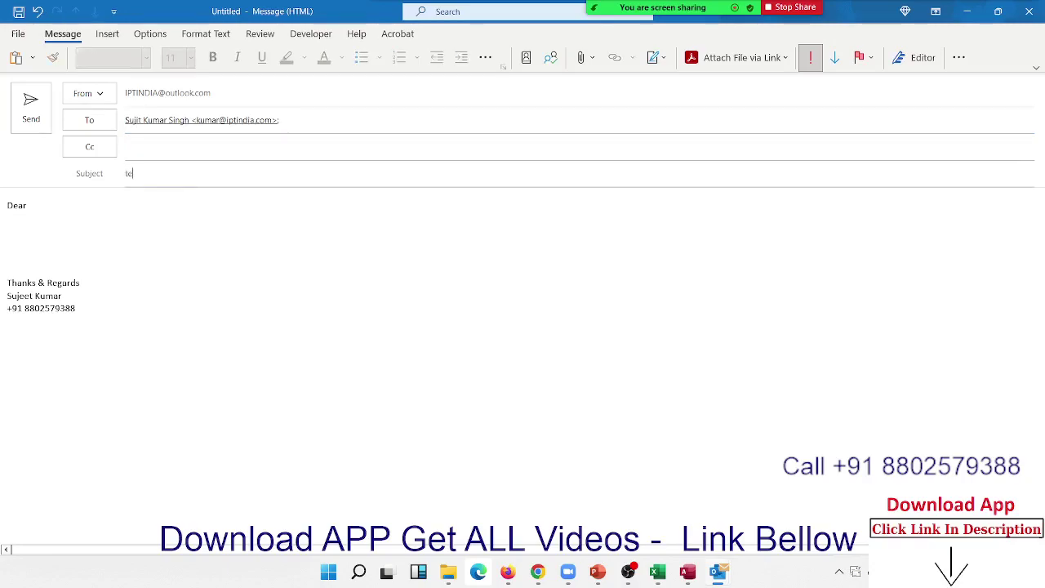
pyautogui.click(190, 193)
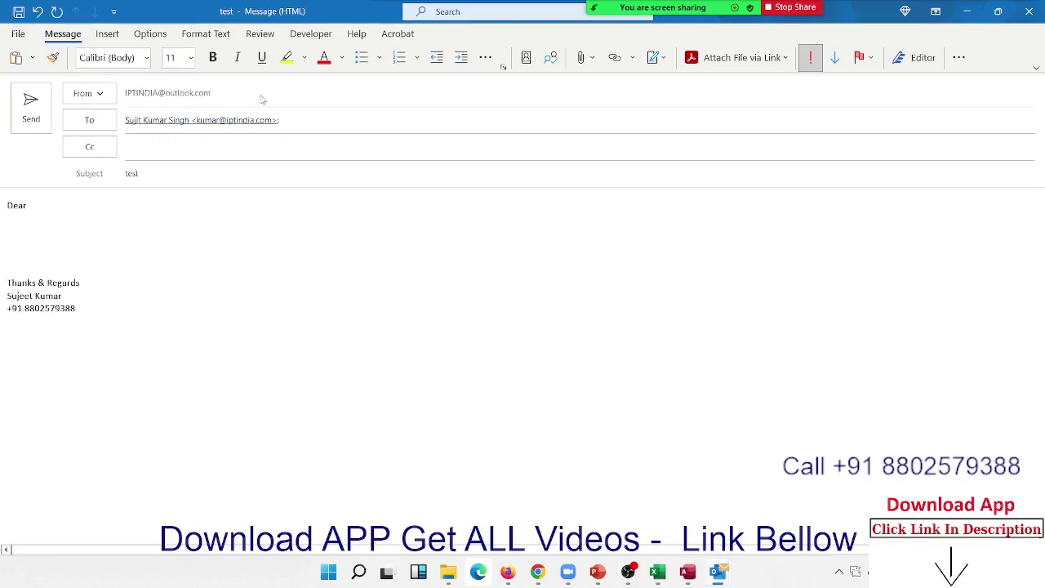
pyautogui.click(960, 58)
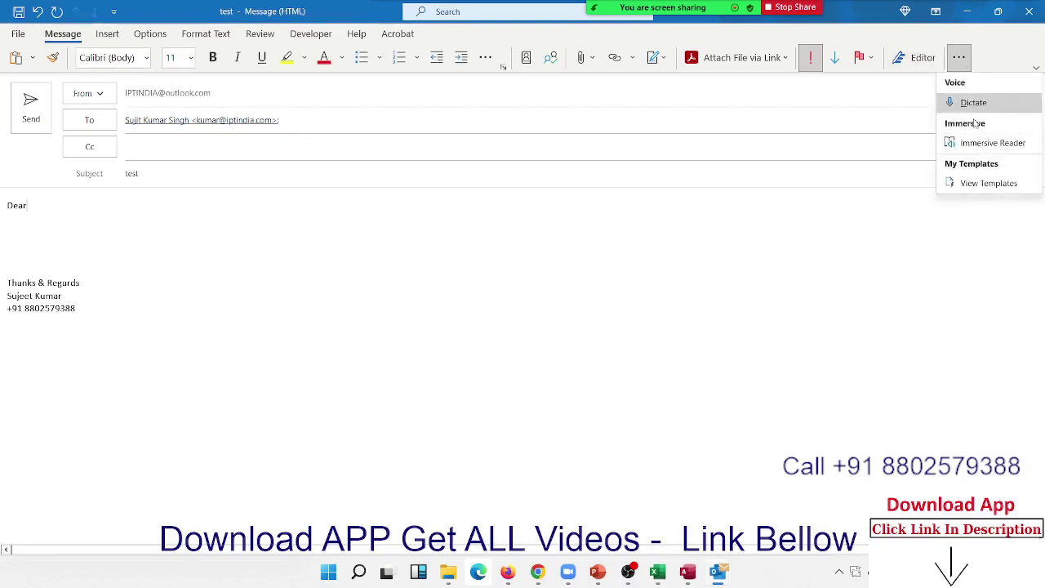
# Move through the draft's Insert tab to its Options tab for themes, colours and voting.
pyautogui.click(106, 34)
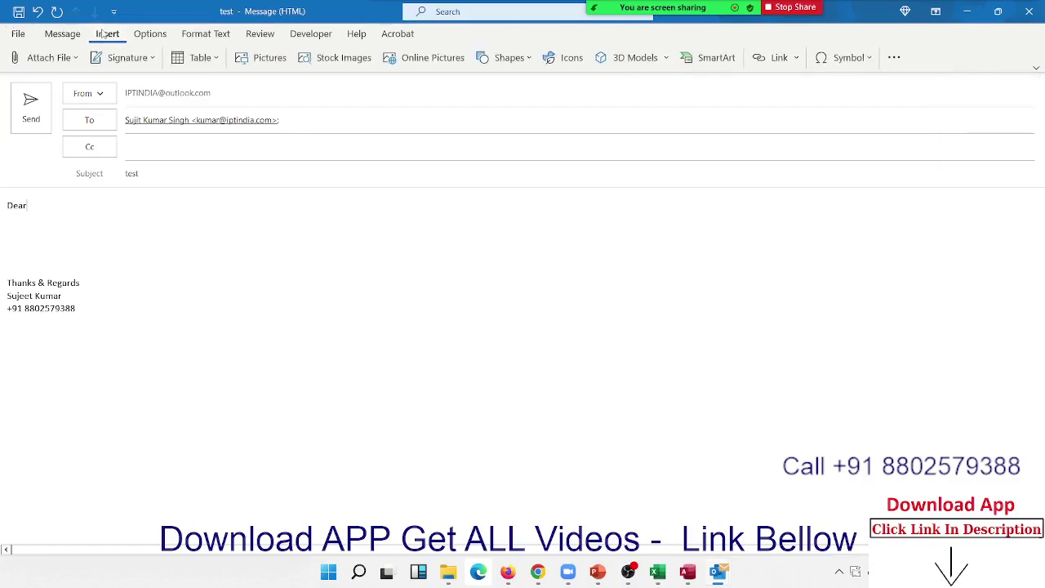
pyautogui.click(140, 37)
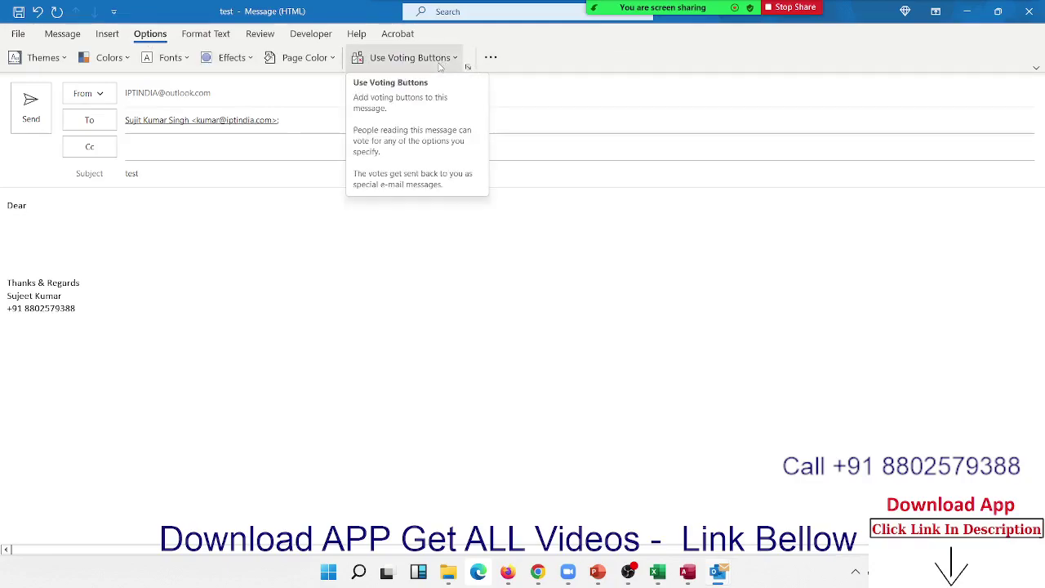
# Expand the Options overflow to reveal Show Fields, Tracking and More Options.
pyautogui.click(490, 58)
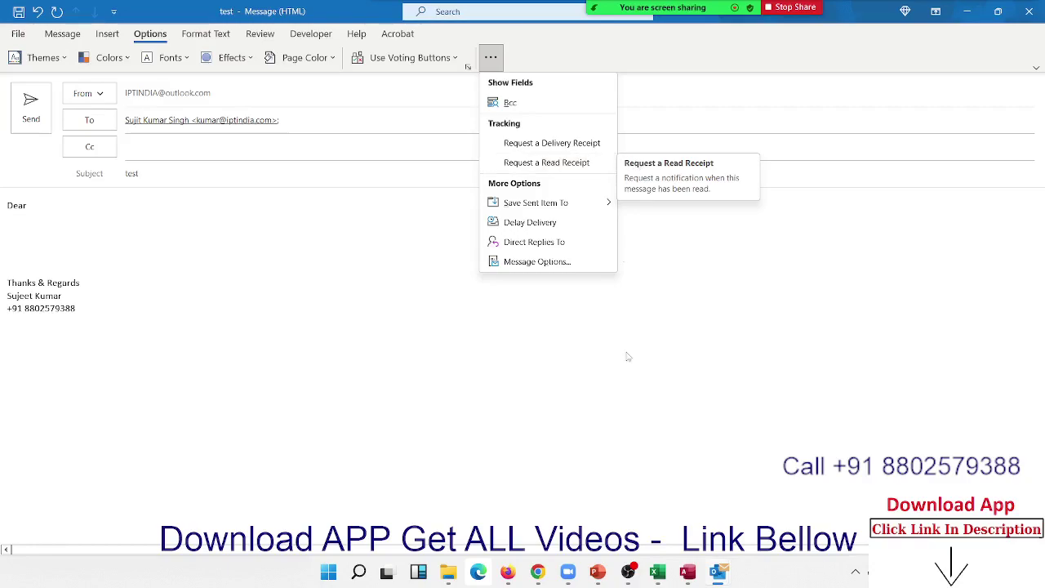
pyautogui.click(718, 572)
pyautogui.click(680, 532)
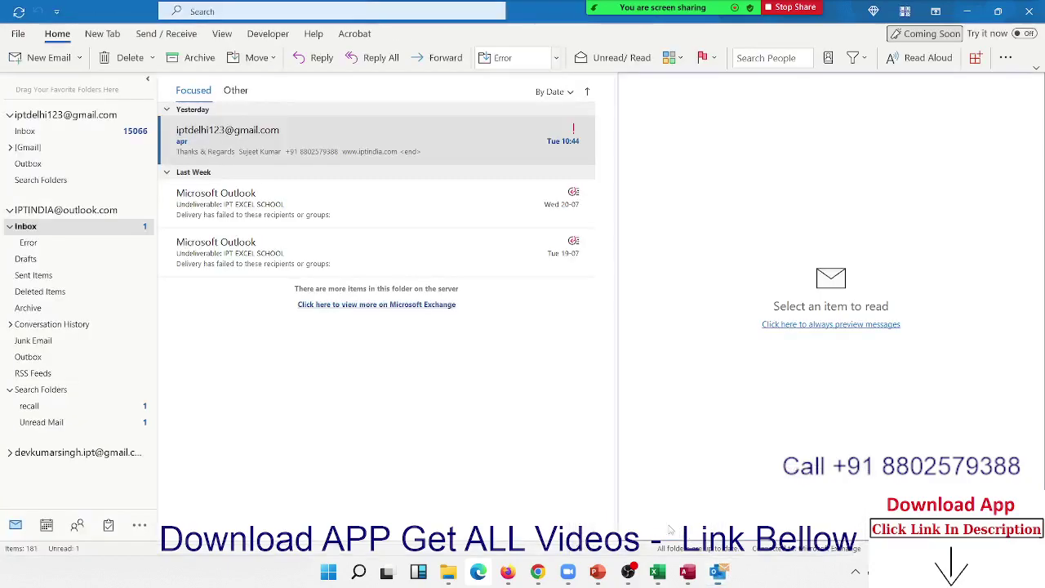
pyautogui.click(253, 204)
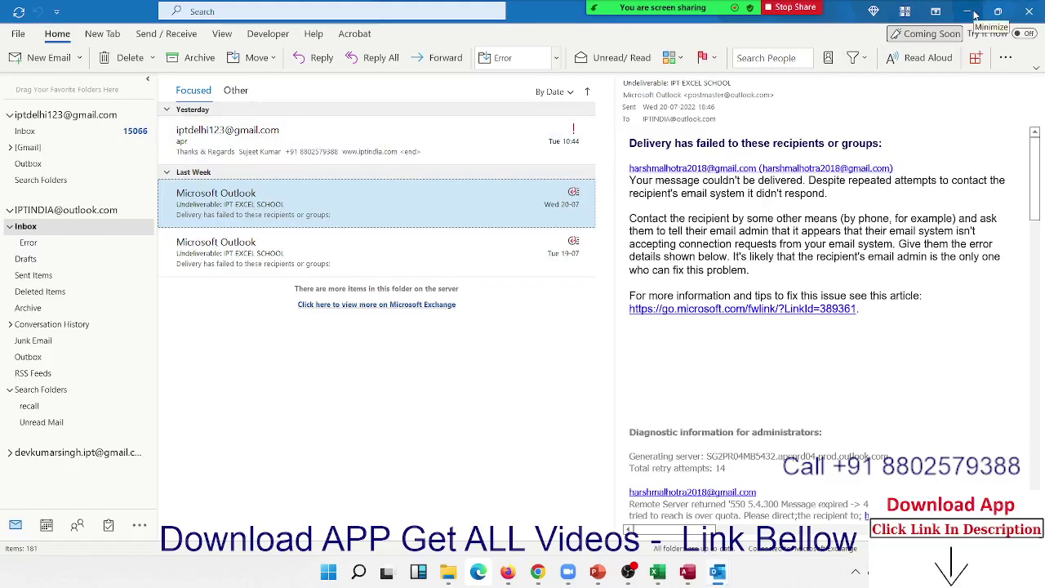
pyautogui.click(319, 141)
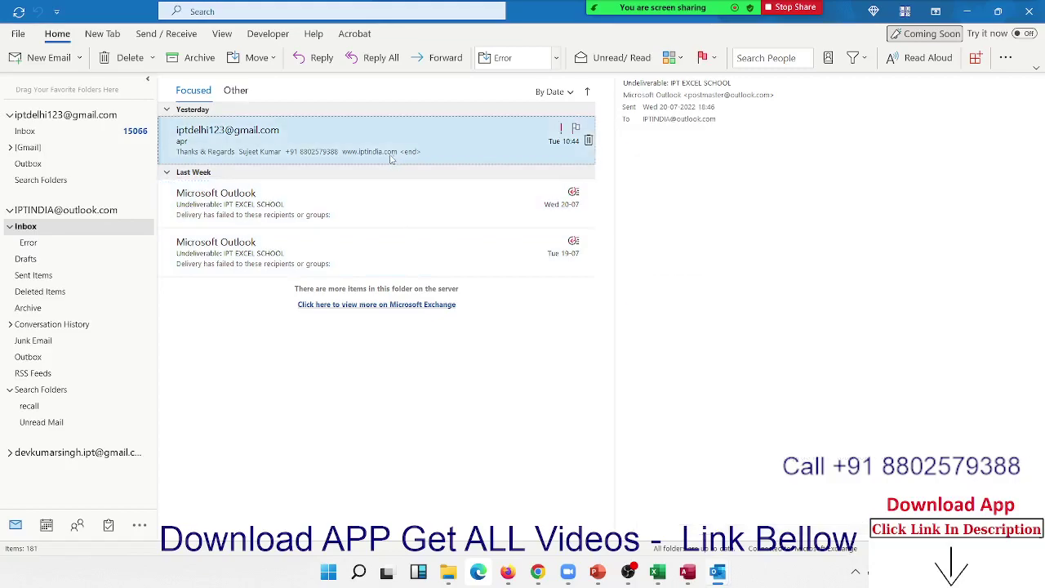
pyautogui.click(311, 222)
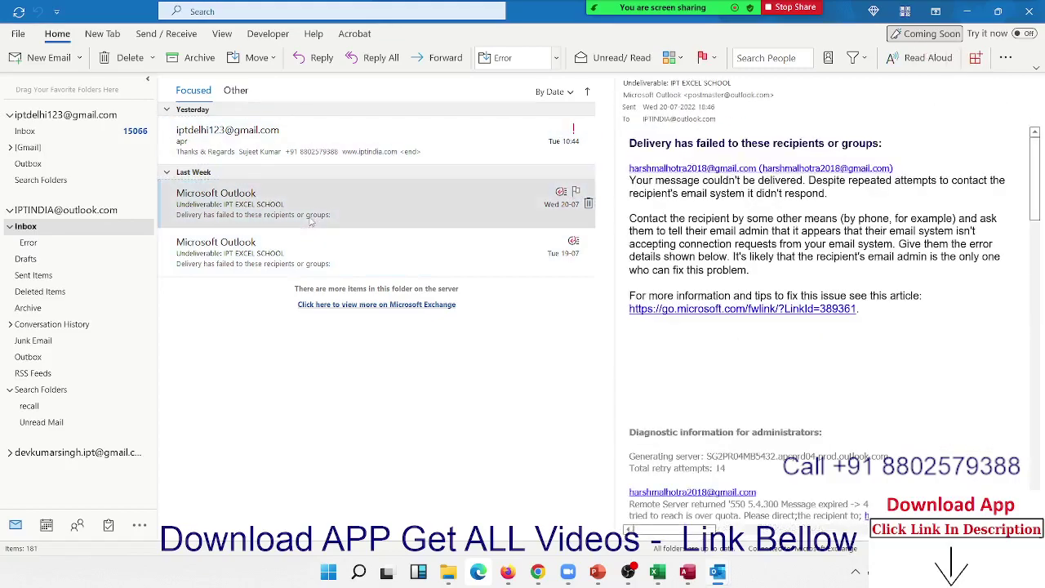
pyautogui.hotkey('alt', 'Tab')
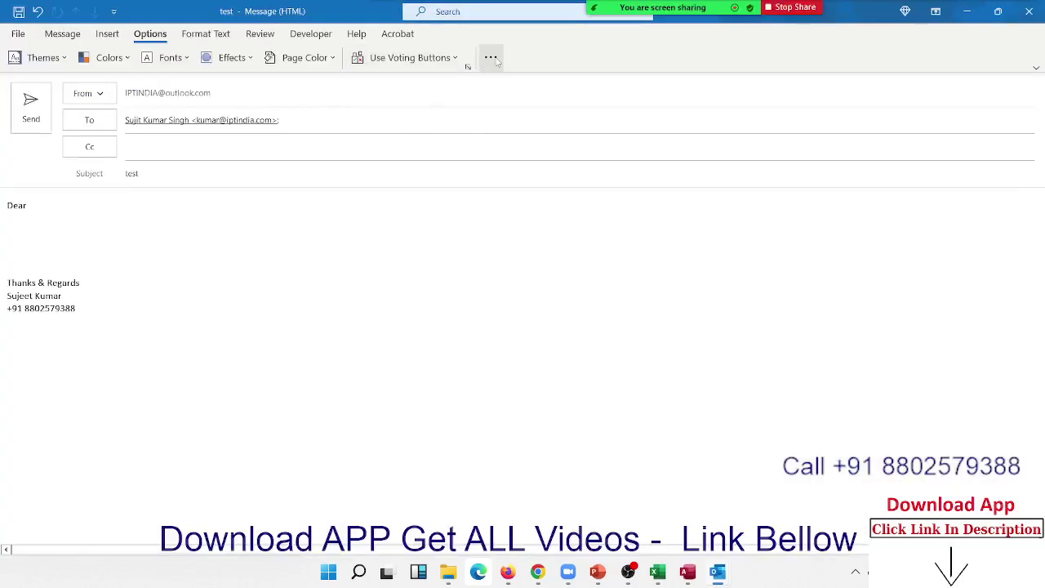
# Request both a delivery receipt and a read receipt for the test message.
pyautogui.click(493, 59)
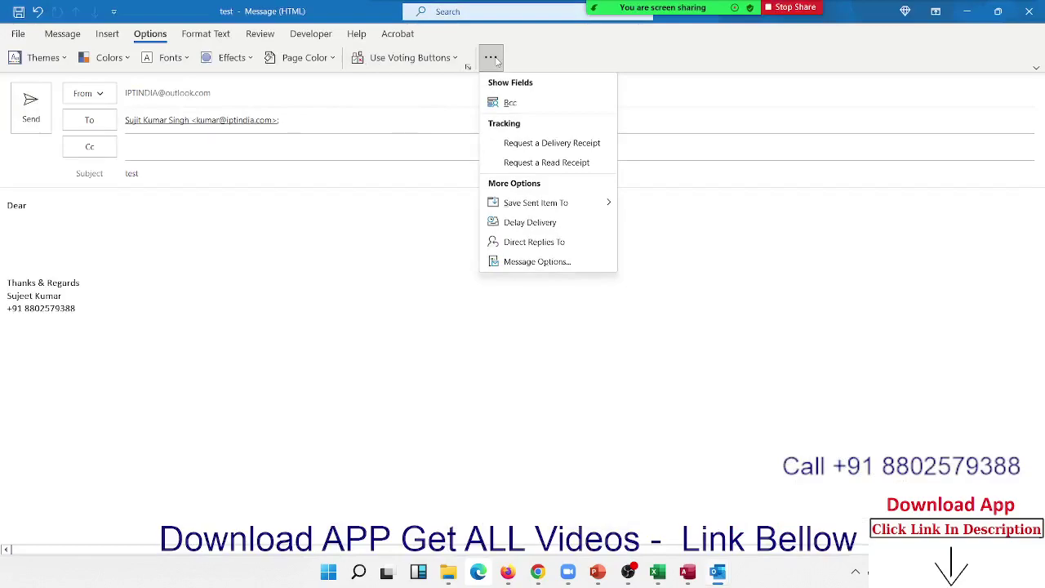
pyautogui.click(549, 144)
pyautogui.click(491, 57)
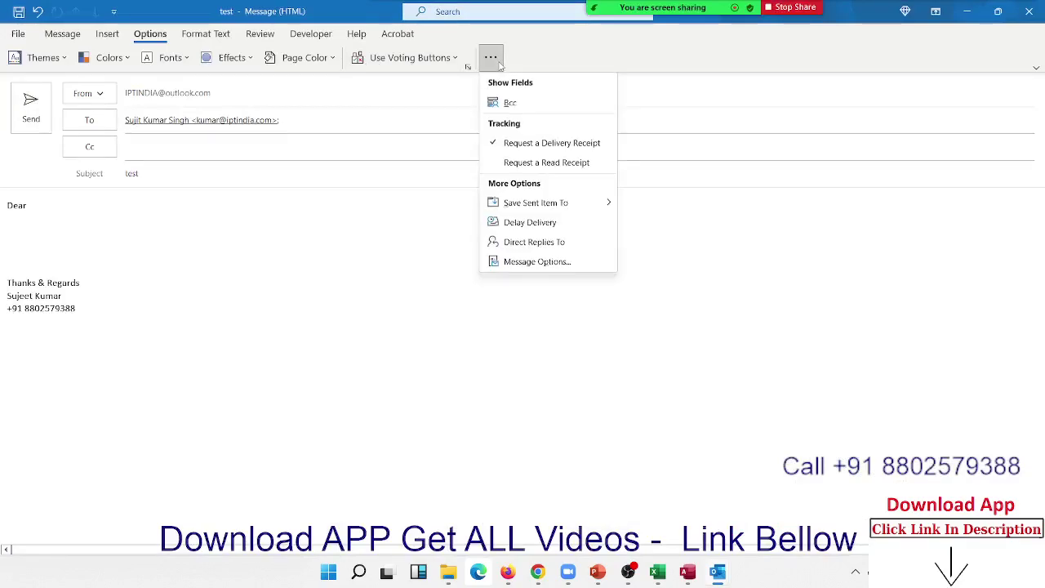
pyautogui.click(526, 164)
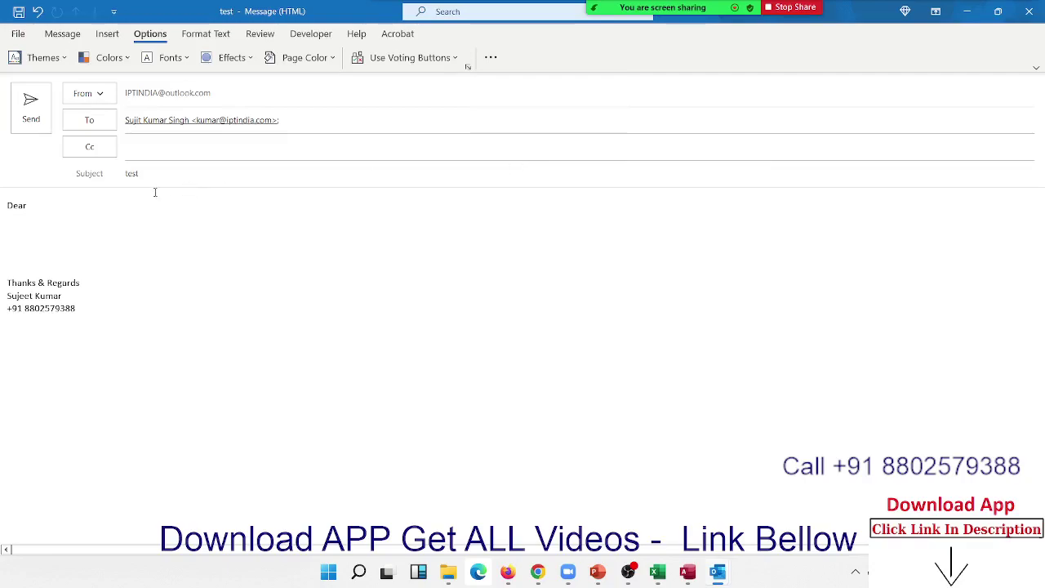
# Add a second recipient from the address suggestions and send the message.
pyautogui.click(327, 127)
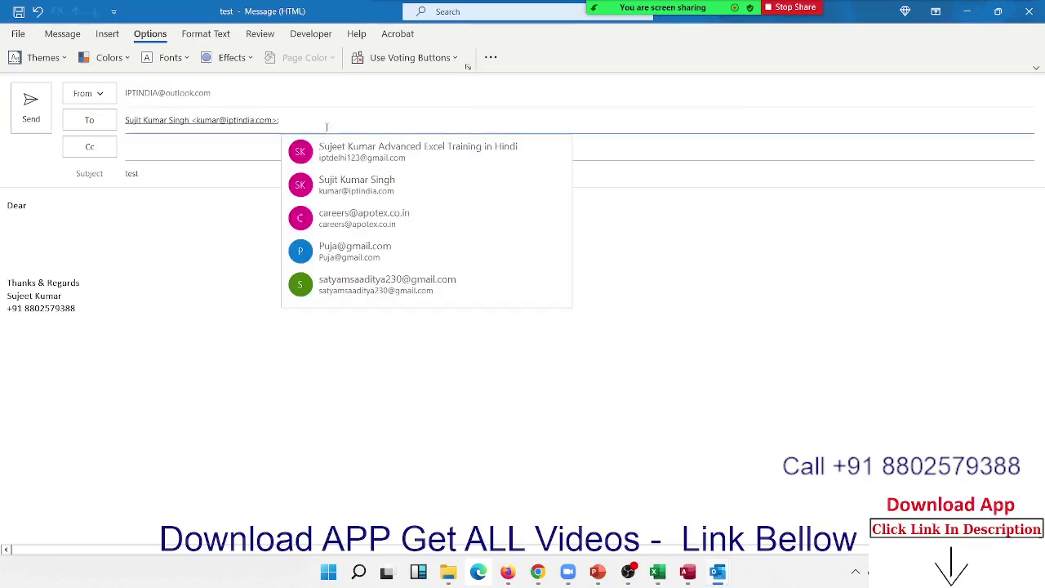
pyautogui.write('ipt')
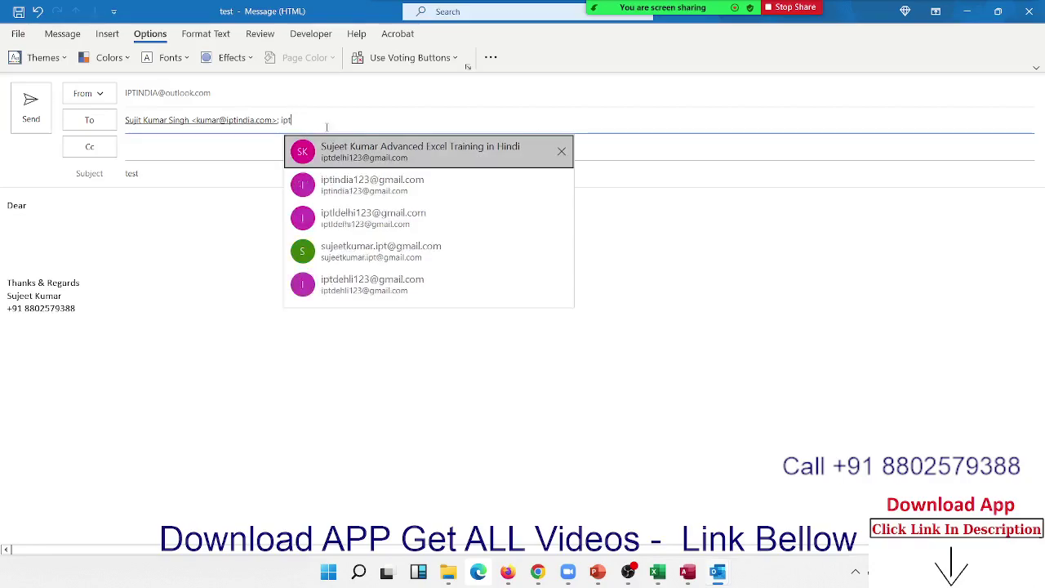
pyautogui.press('Down')
pyautogui.press('Return')
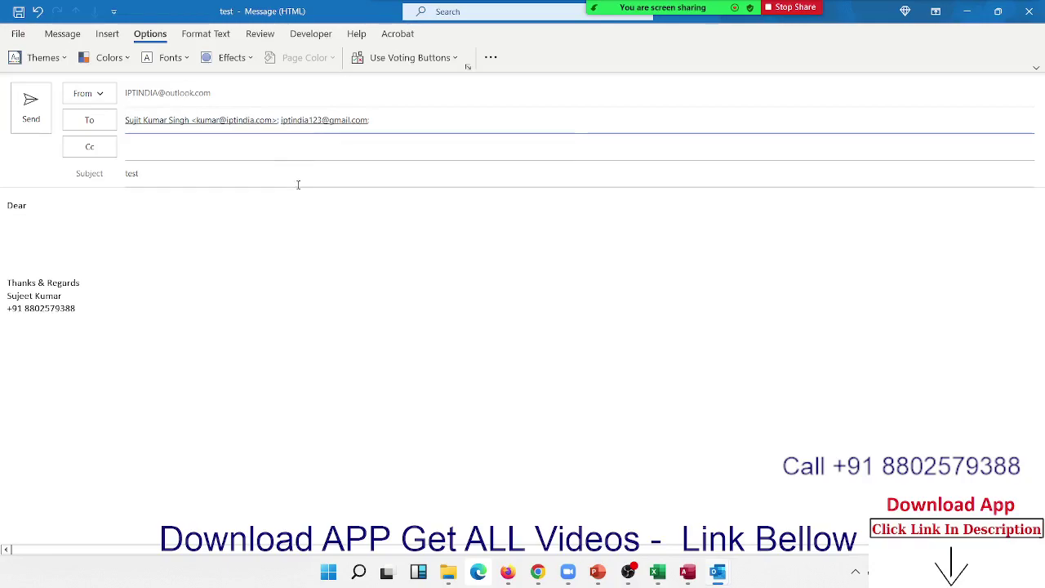
pyautogui.click(261, 221)
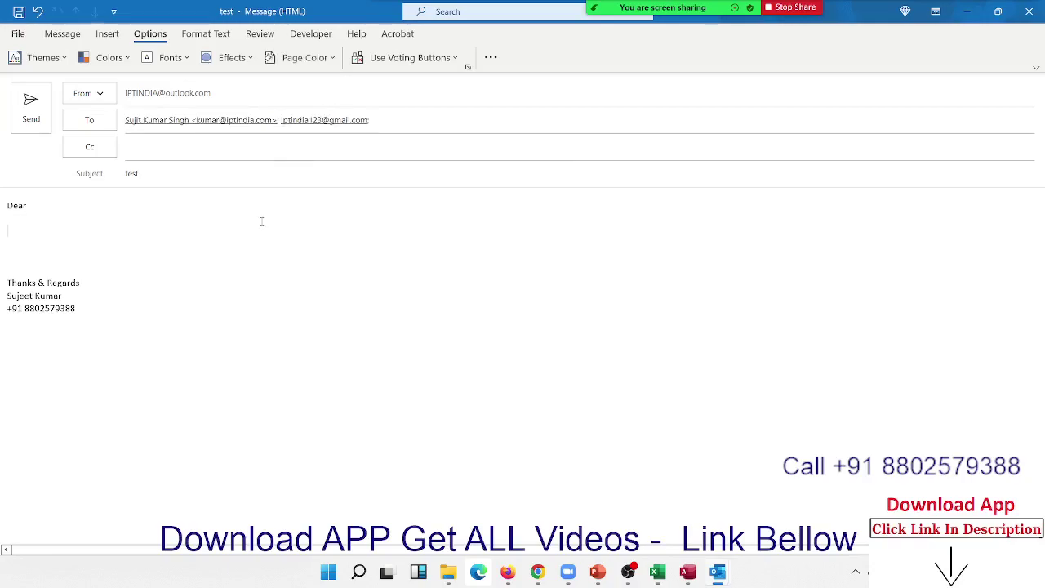
pyautogui.click(30, 110)
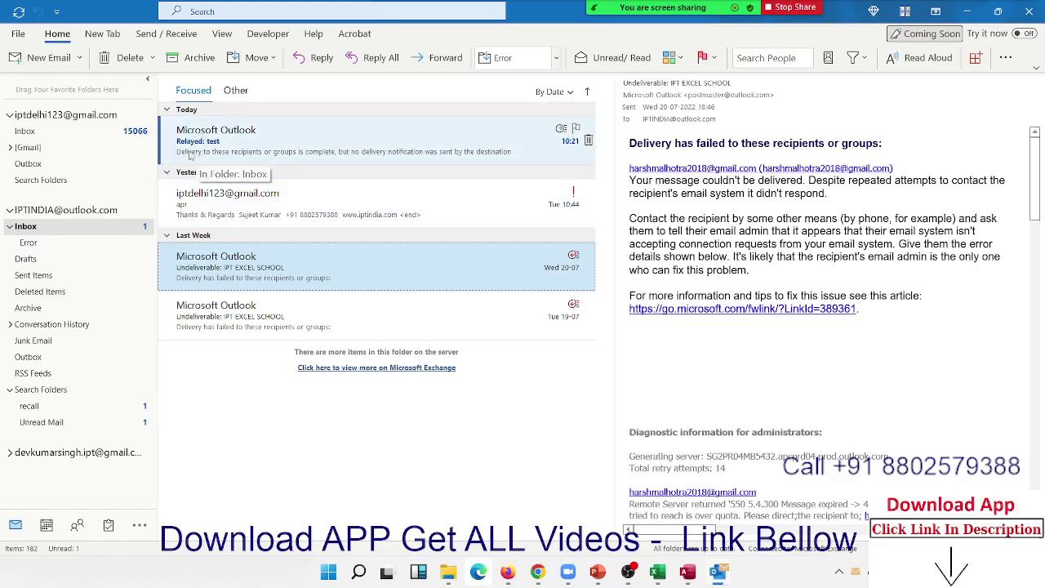
# Open the 'Relayed: test' report, close it, and switch to the Gmail inbox.
pyautogui.click(189, 157)
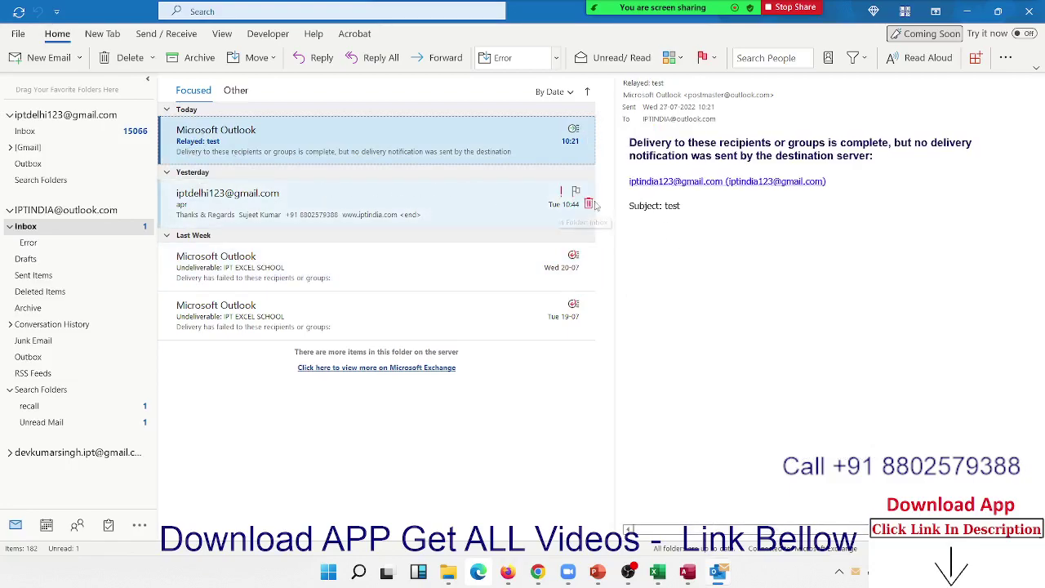
pyautogui.doubleClick(343, 137)
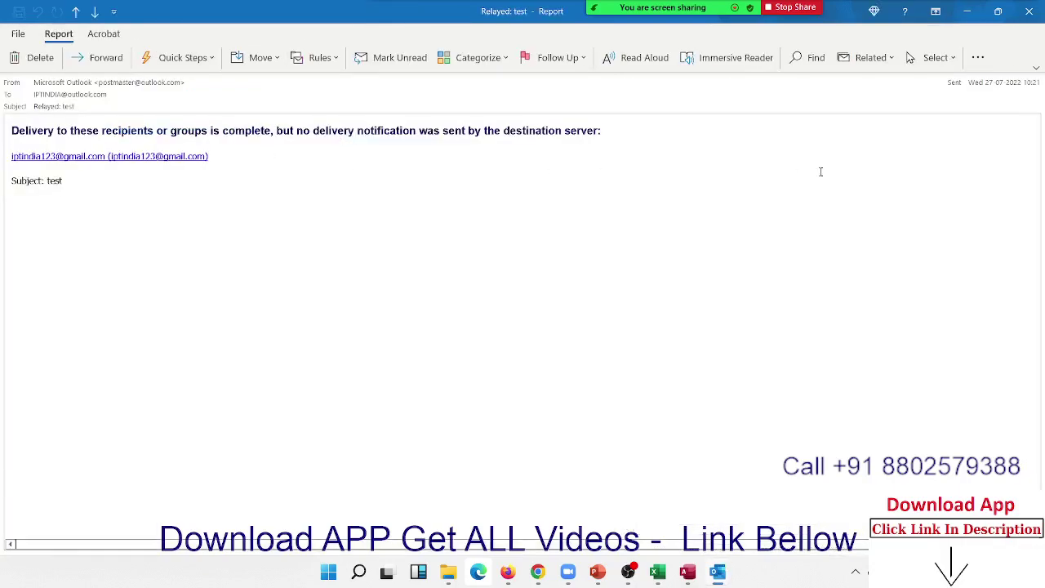
pyautogui.click(1032, 12)
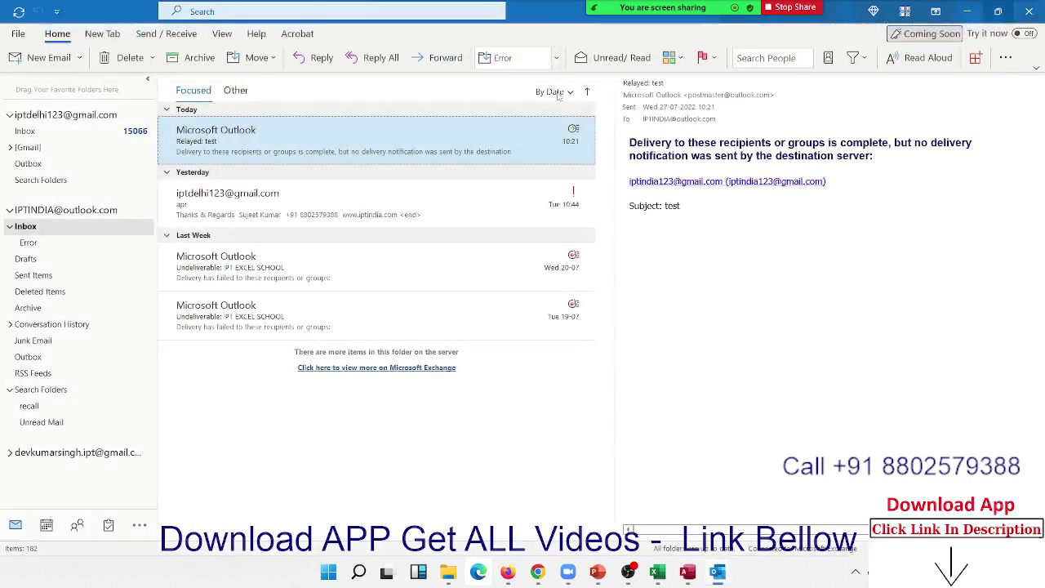
pyautogui.click(94, 242)
pyautogui.click(85, 135)
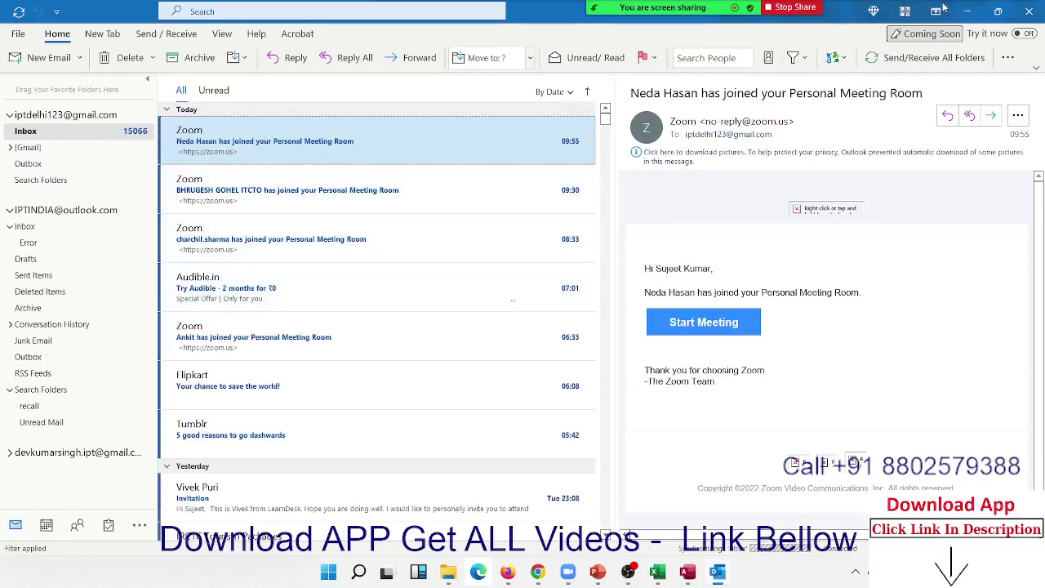
# Send/receive all folders, then start a new blank email from the Gmail account.
pyautogui.click(884, 59)
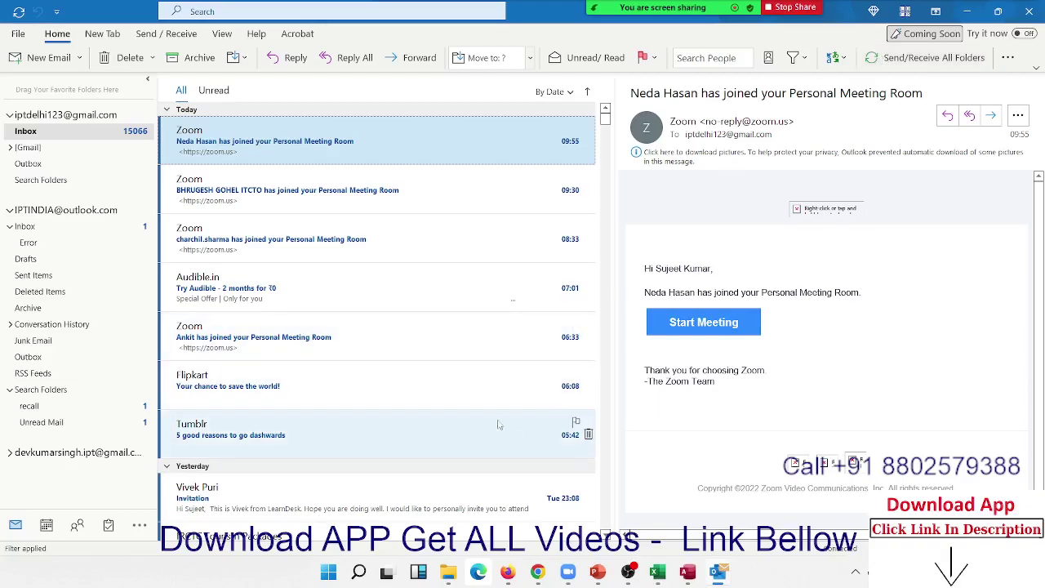
pyautogui.click(966, 9)
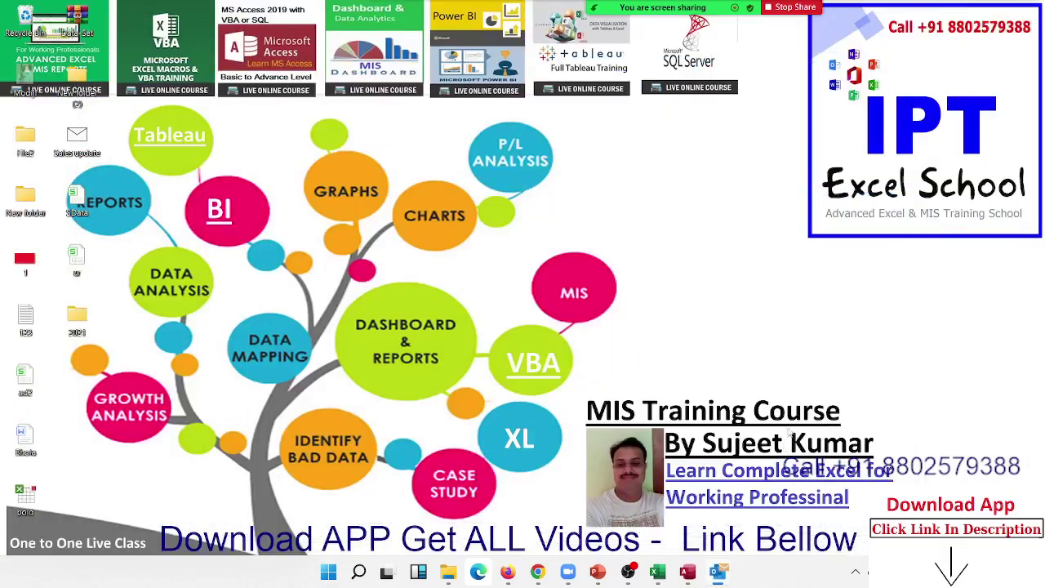
pyautogui.click(717, 571)
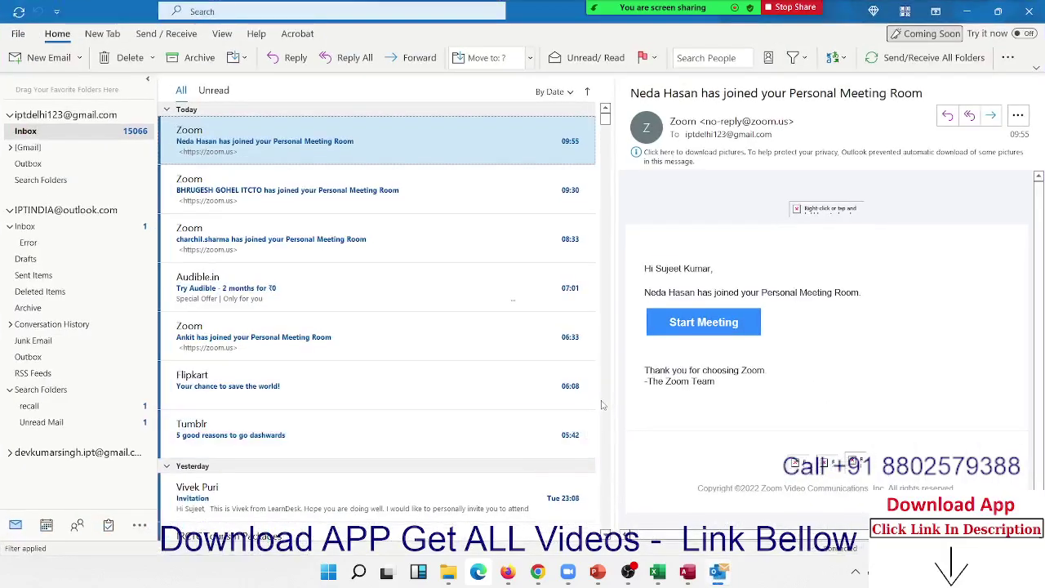
pyautogui.click(39, 57)
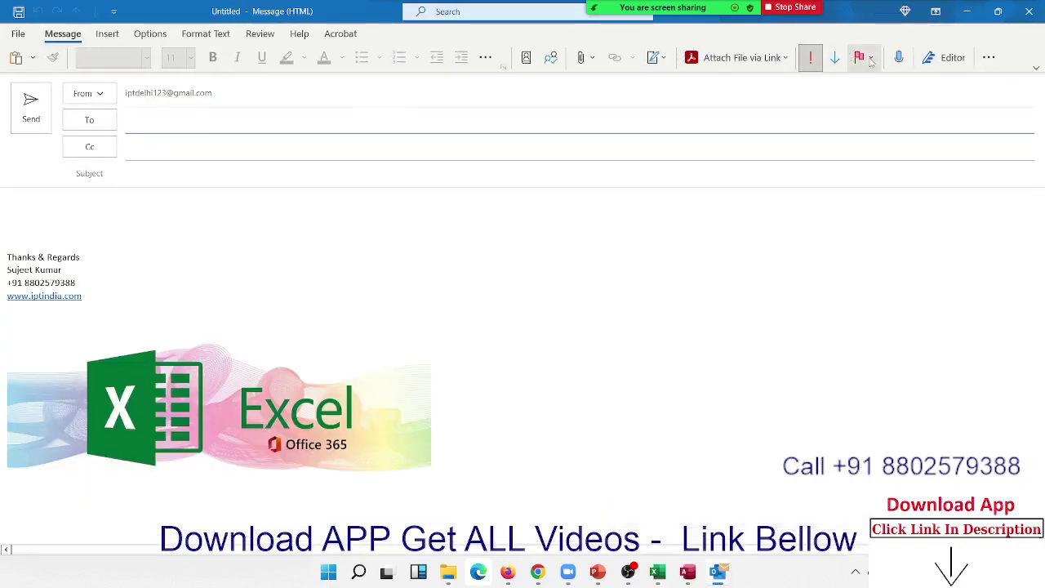
# Show the new draft's Options overflow with its Save Sent Item To choices.
pyautogui.click(146, 36)
pyautogui.click(493, 59)
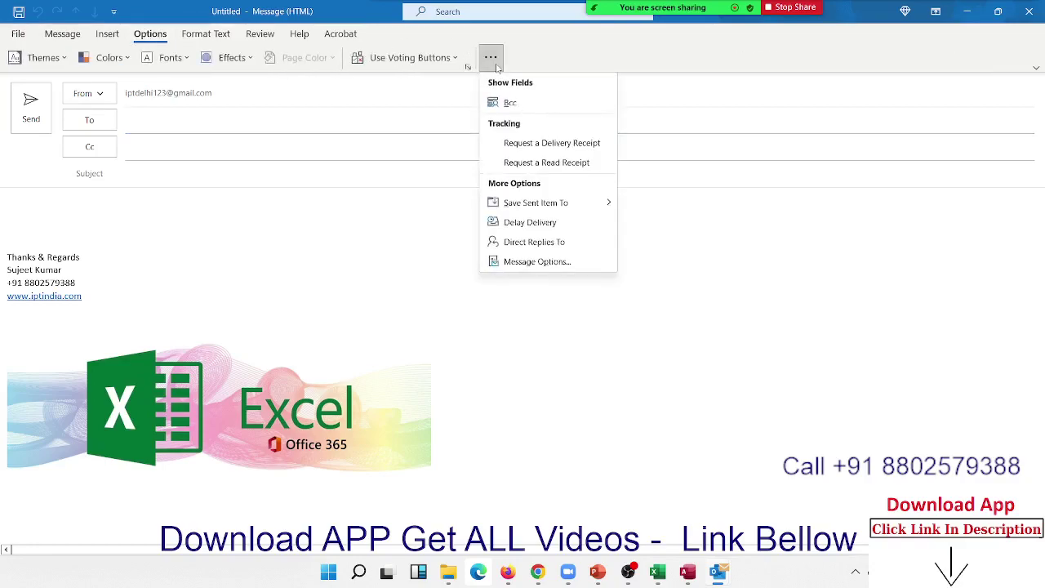
pyautogui.moveTo(560, 208)
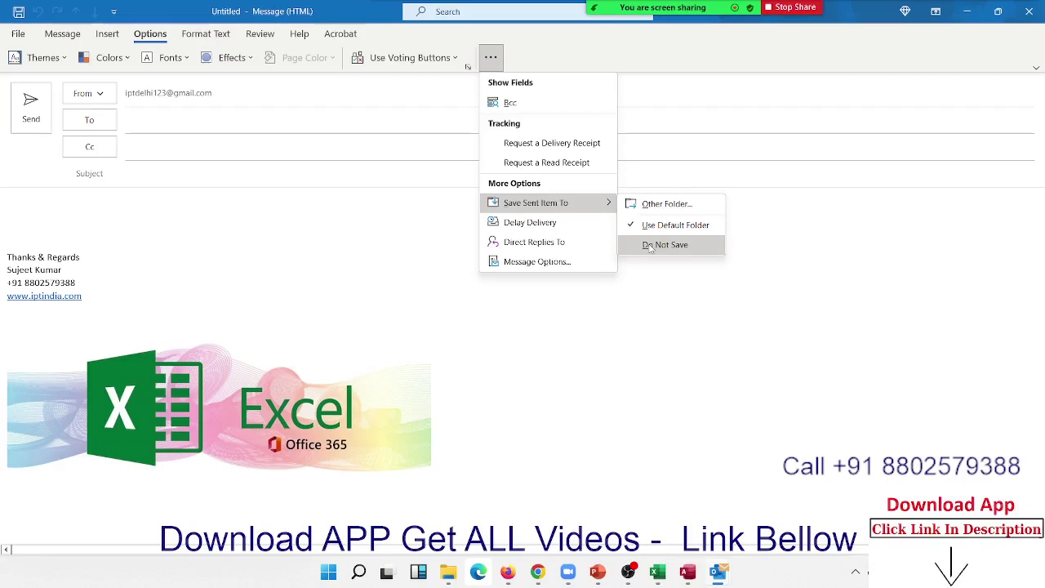
# Delay delivery so the message is not delivered before 27-07-2022 at 17:00.
pyautogui.click(553, 232)
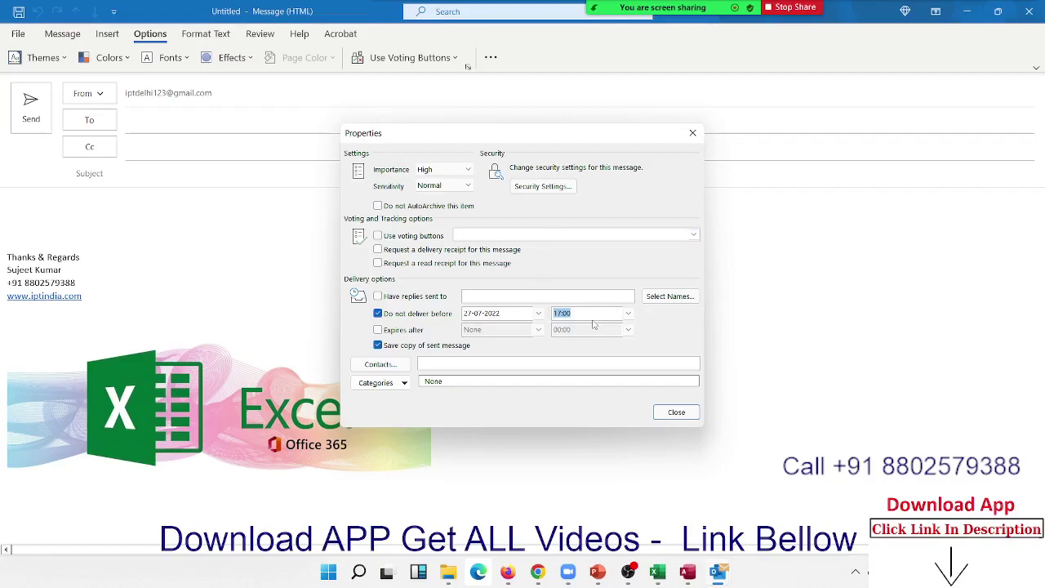
pyautogui.click(628, 315)
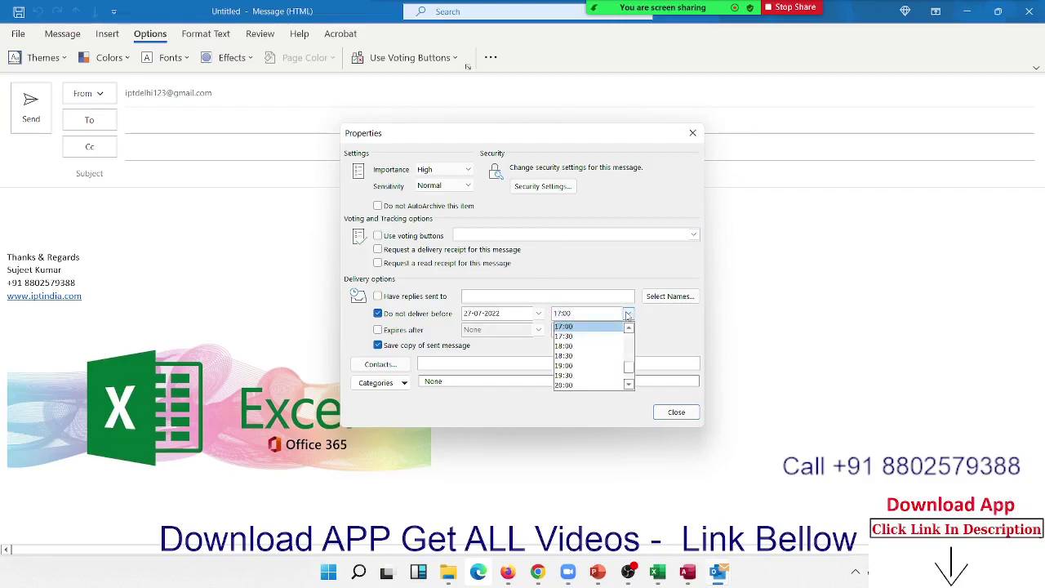
pyautogui.click(628, 315)
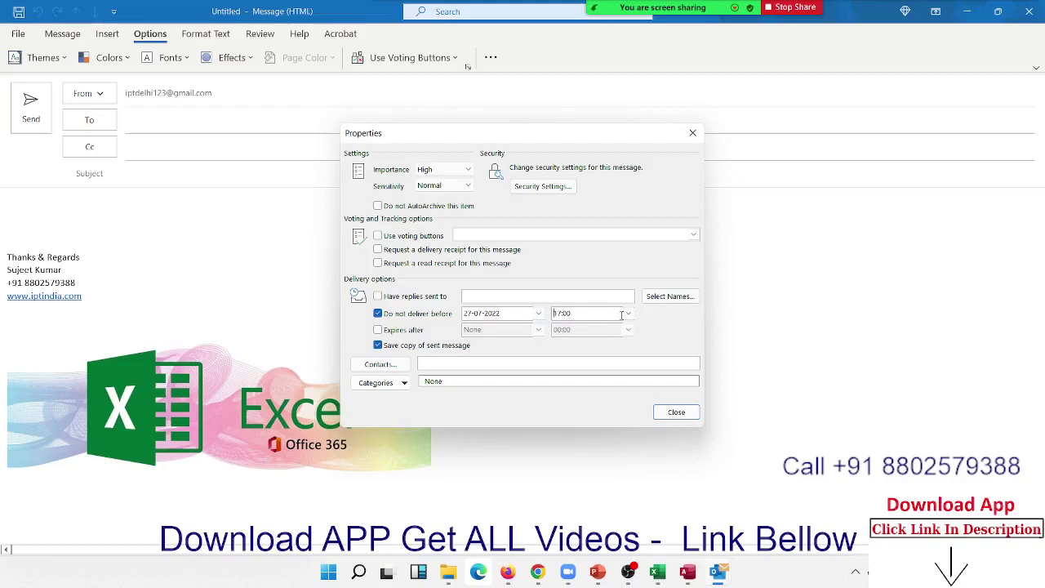
pyautogui.click(627, 315)
pyautogui.click(625, 318)
pyautogui.click(693, 132)
pyautogui.click(492, 58)
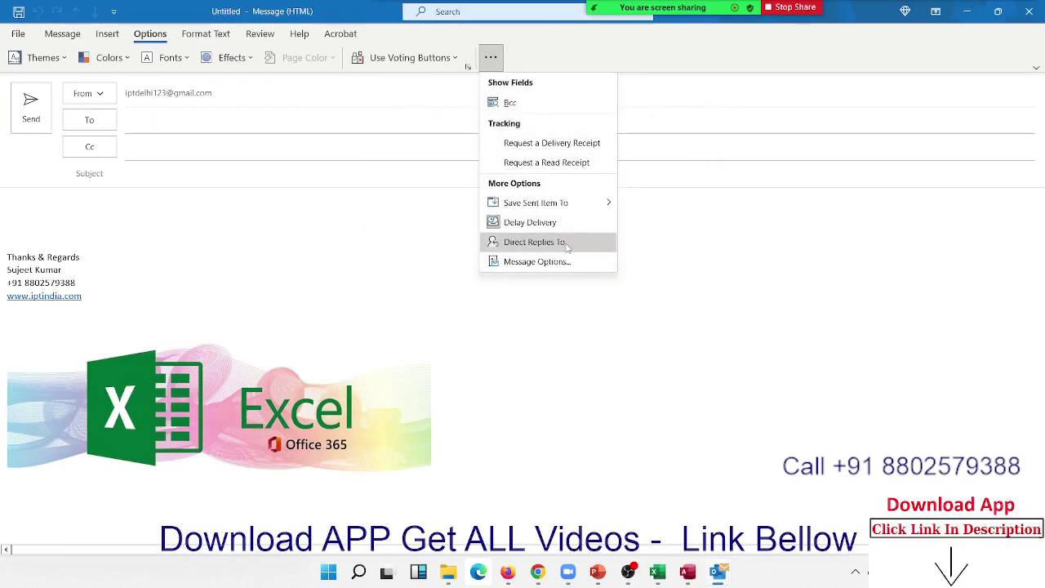
# Direct replies to the sending address and review the full message options.
pyautogui.click(568, 245)
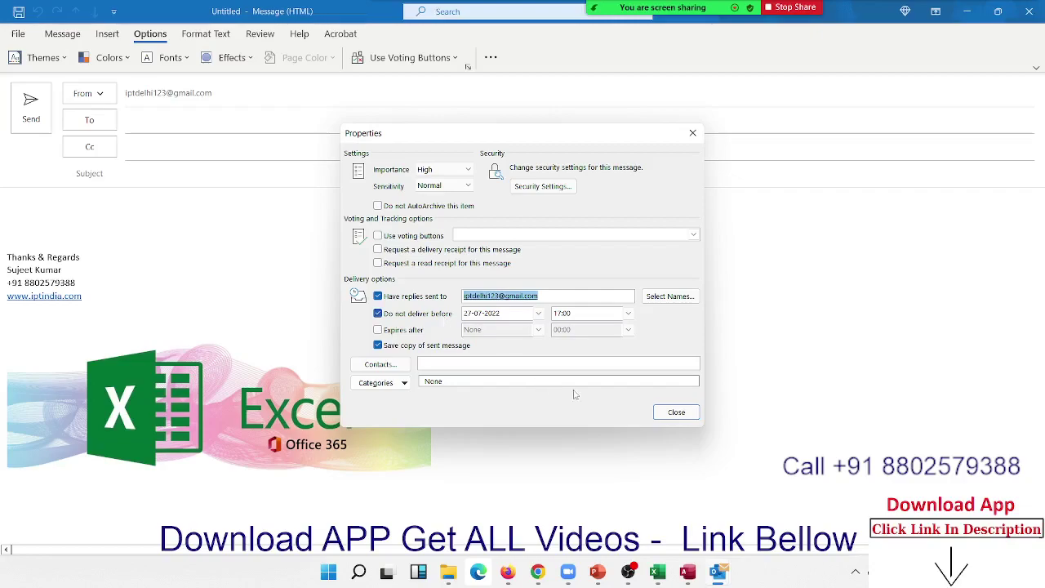
pyautogui.click(677, 413)
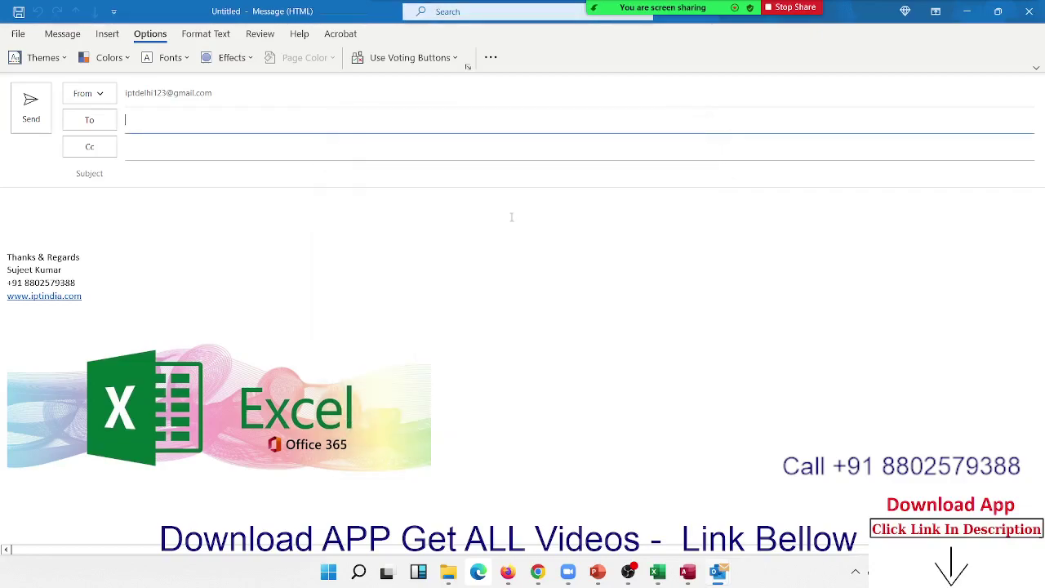
pyautogui.click(502, 68)
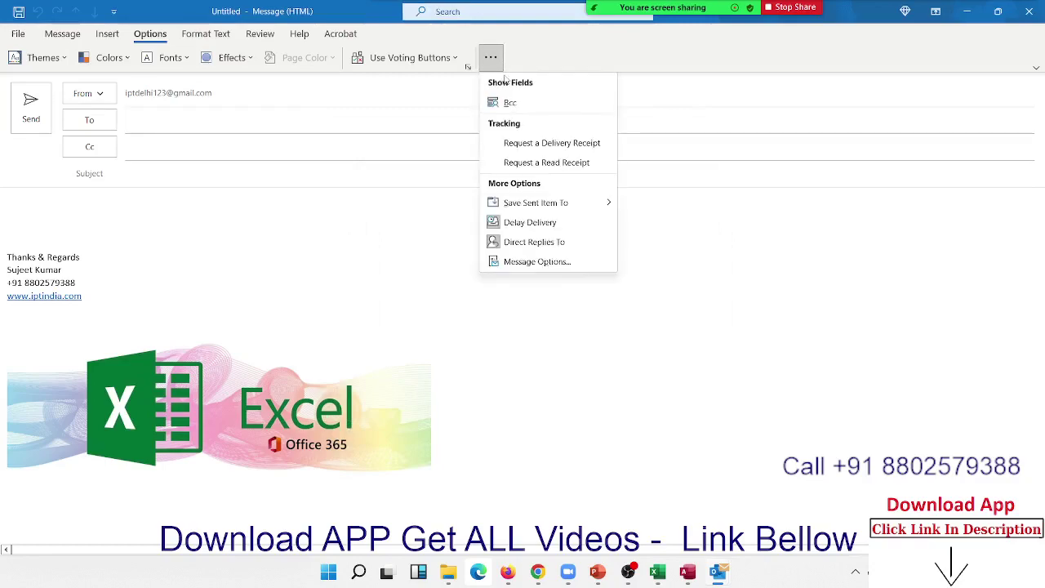
pyautogui.click(549, 272)
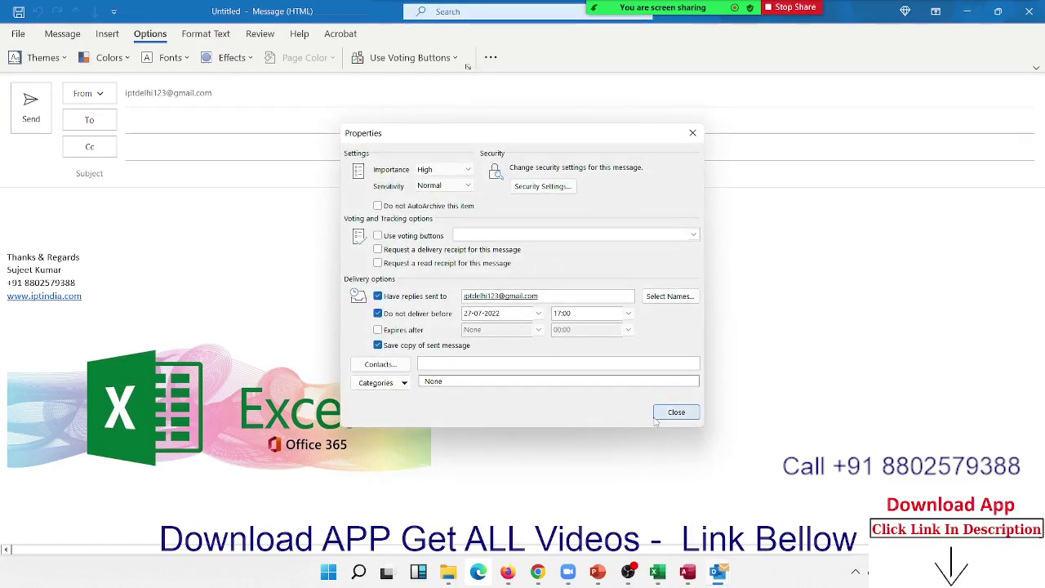
pyautogui.click(674, 414)
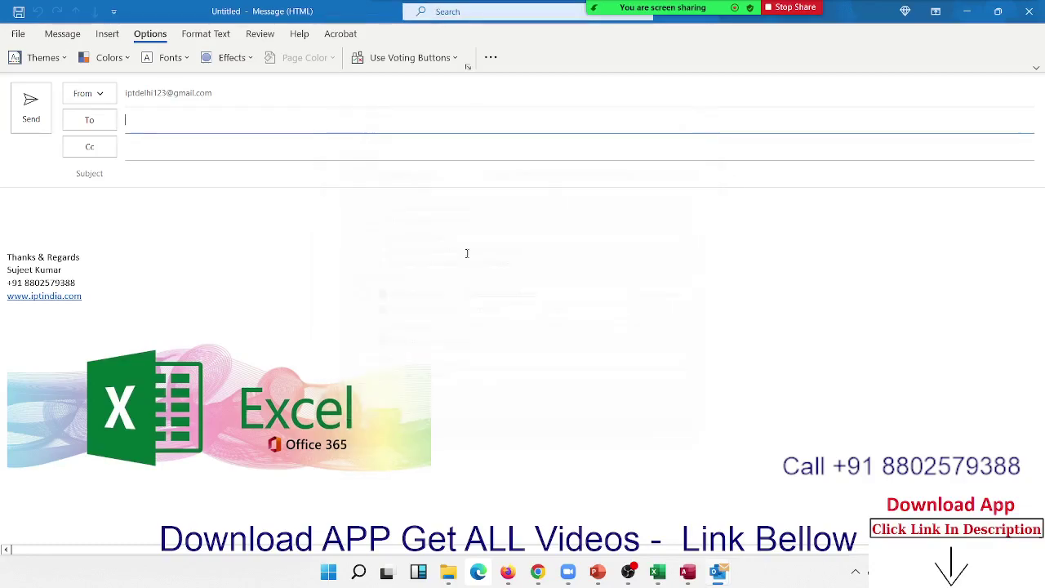
# Browse the Format Text and Review tabs, then close the draft without saving.
pyautogui.click(209, 36)
pyautogui.click(258, 36)
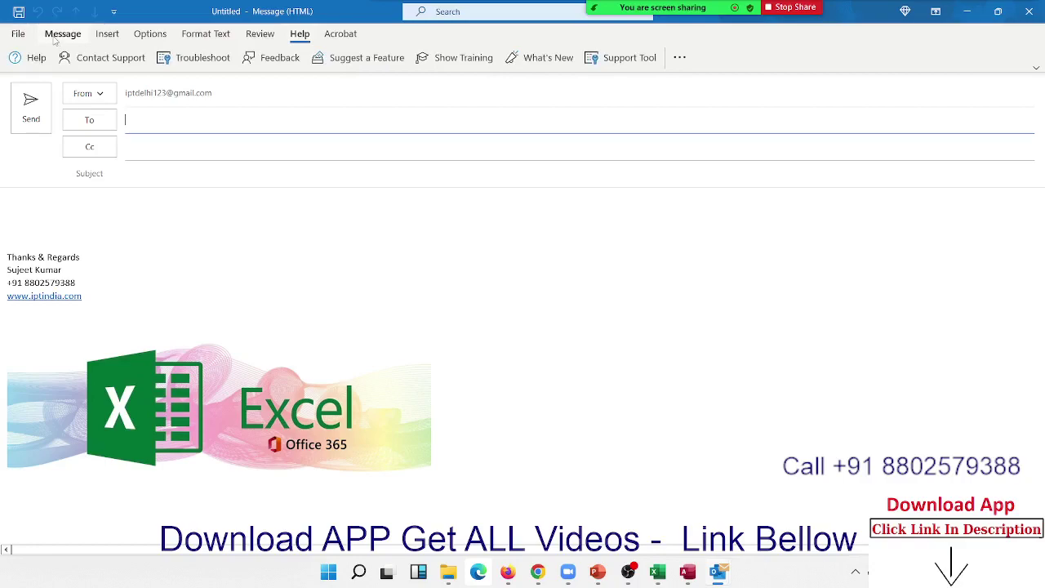
pyautogui.click(260, 34)
pyautogui.click(227, 33)
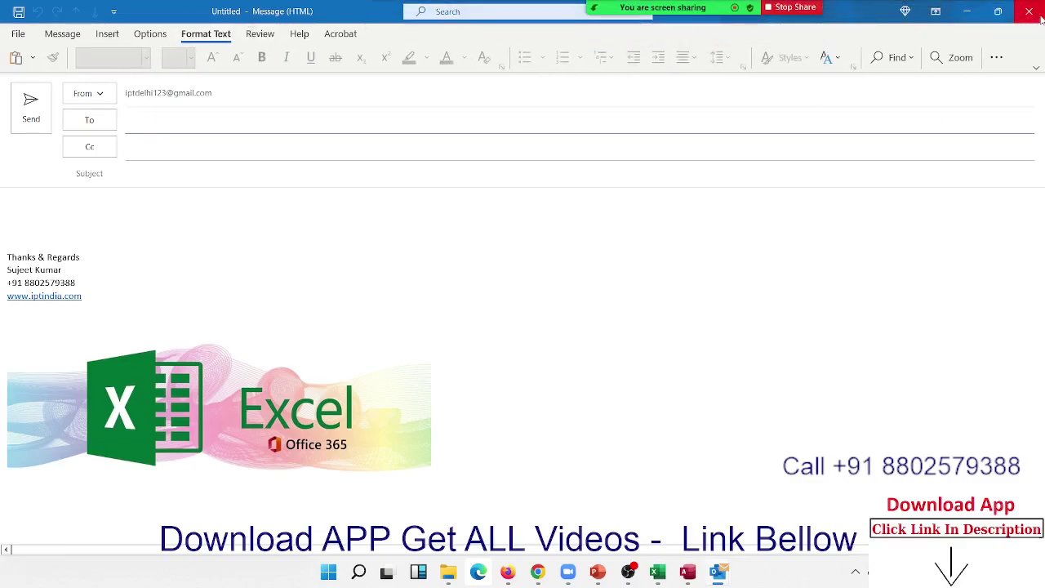
pyautogui.click(1031, 12)
pyautogui.click(540, 323)
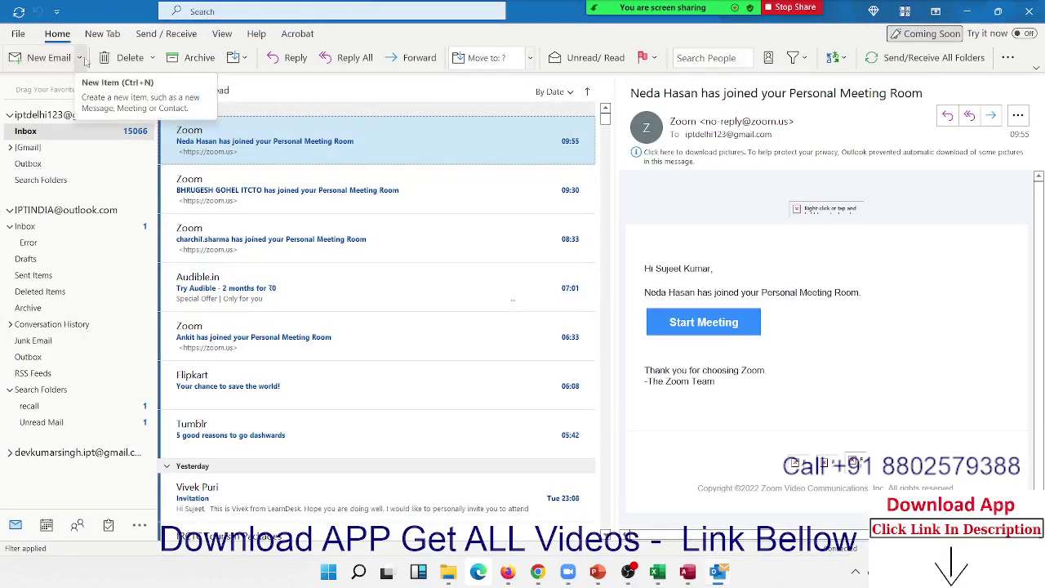
# Create a new appointment titled 'Demo Class'.
pyautogui.click(82, 59)
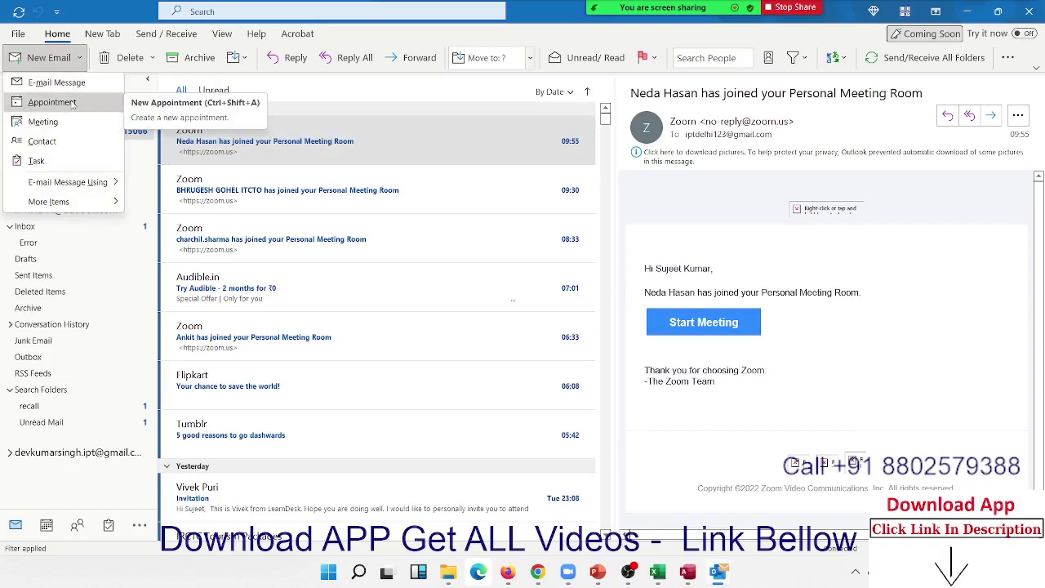
pyautogui.click(72, 103)
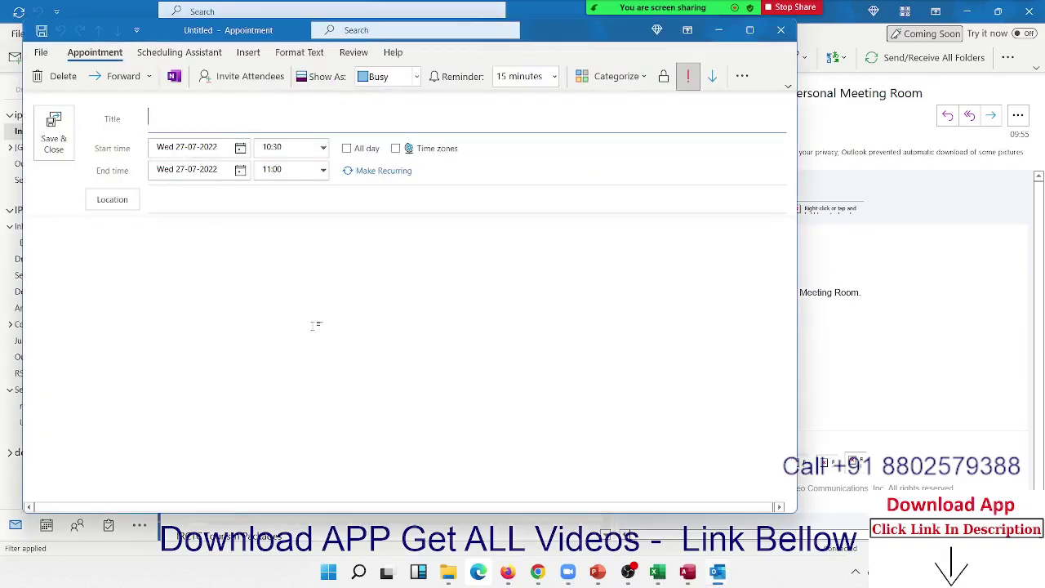
pyautogui.click(270, 300)
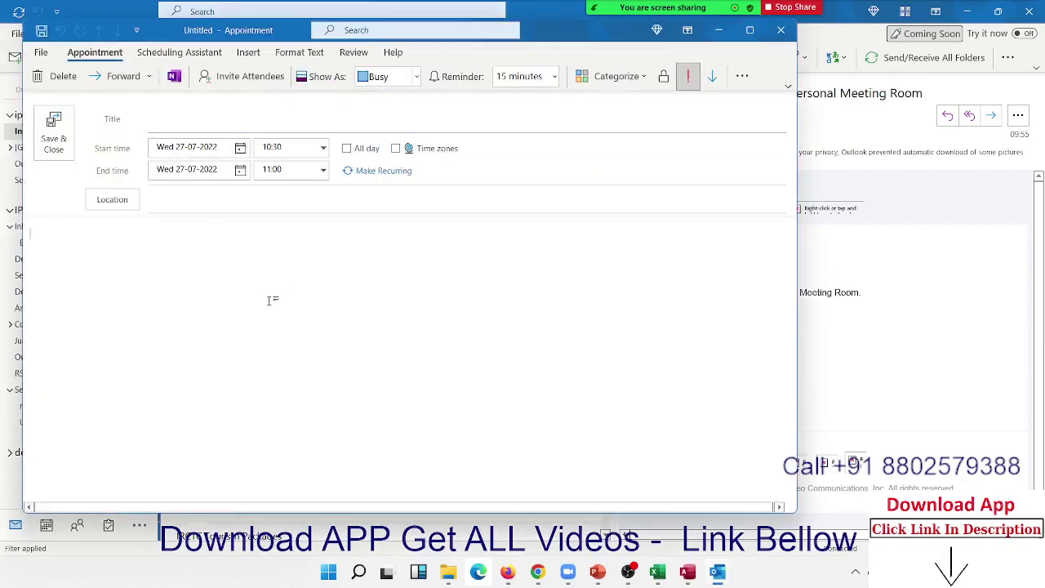
pyautogui.click(179, 119)
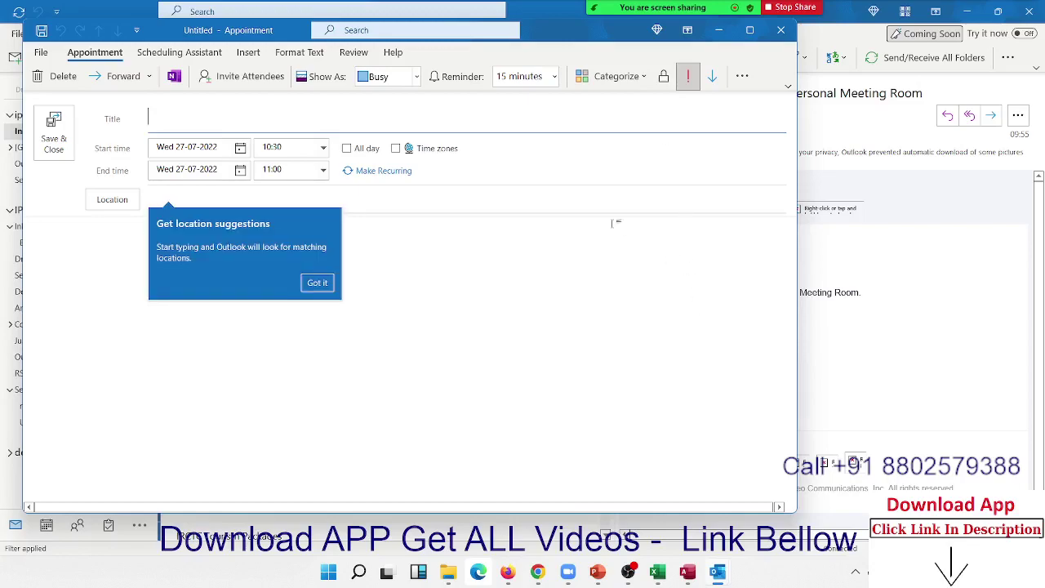
pyautogui.click(325, 287)
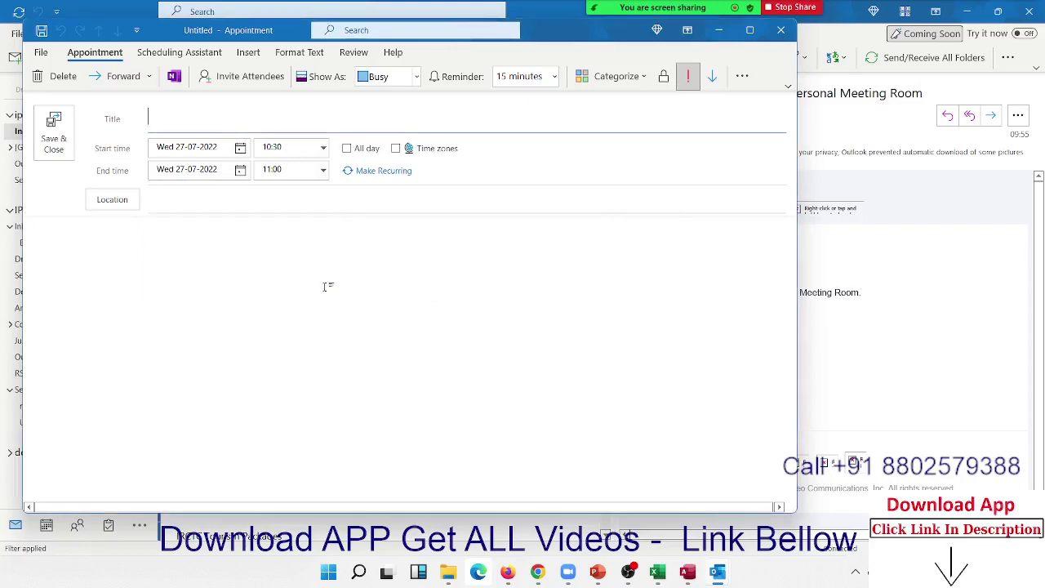
pyautogui.write('D')
pyautogui.write('emo Class')
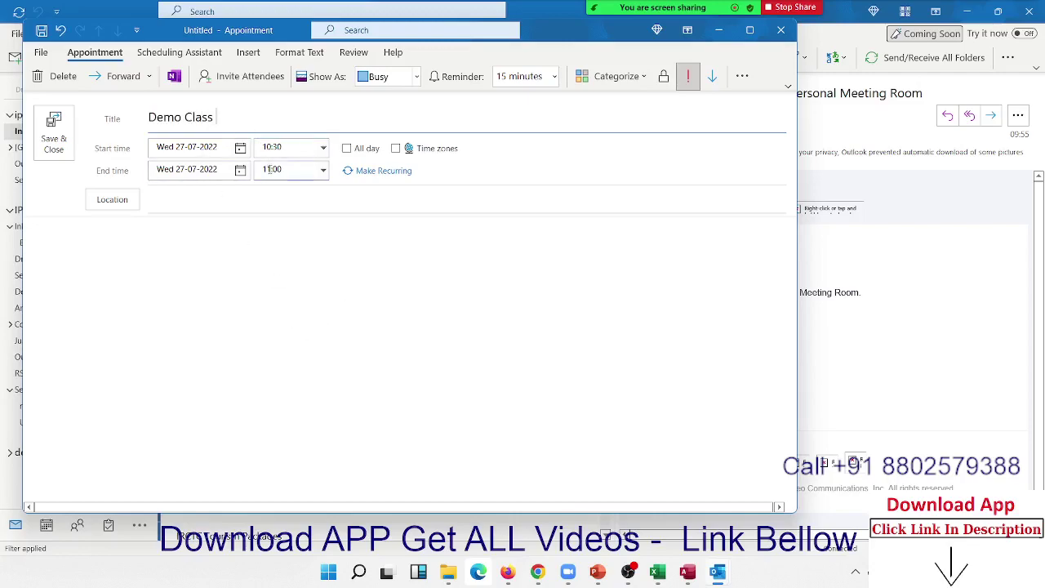
# Add the third contact in Select Rooms, turning the appointment into a meeting.
pyautogui.click(134, 205)
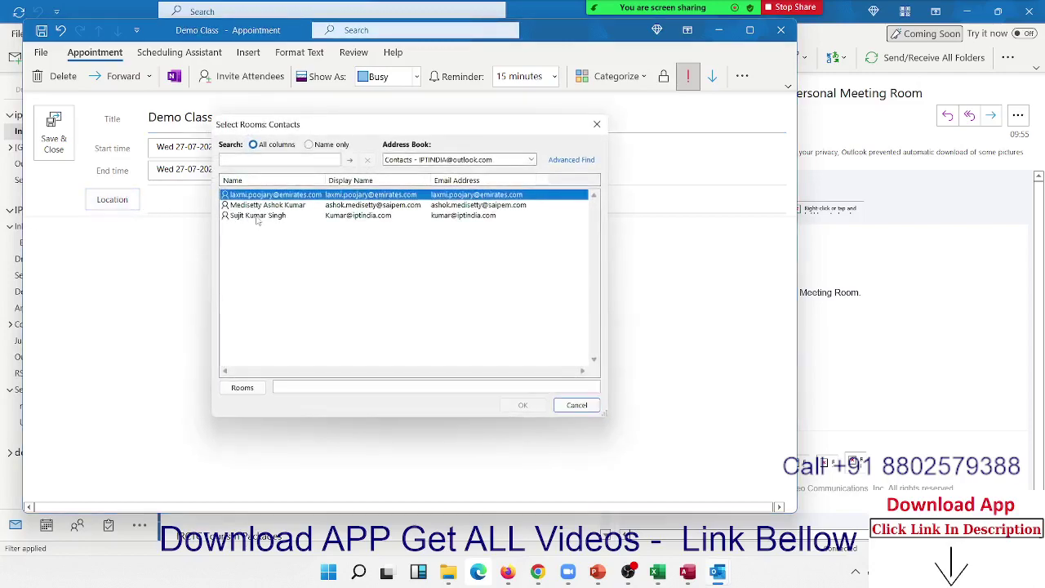
pyautogui.click(257, 217)
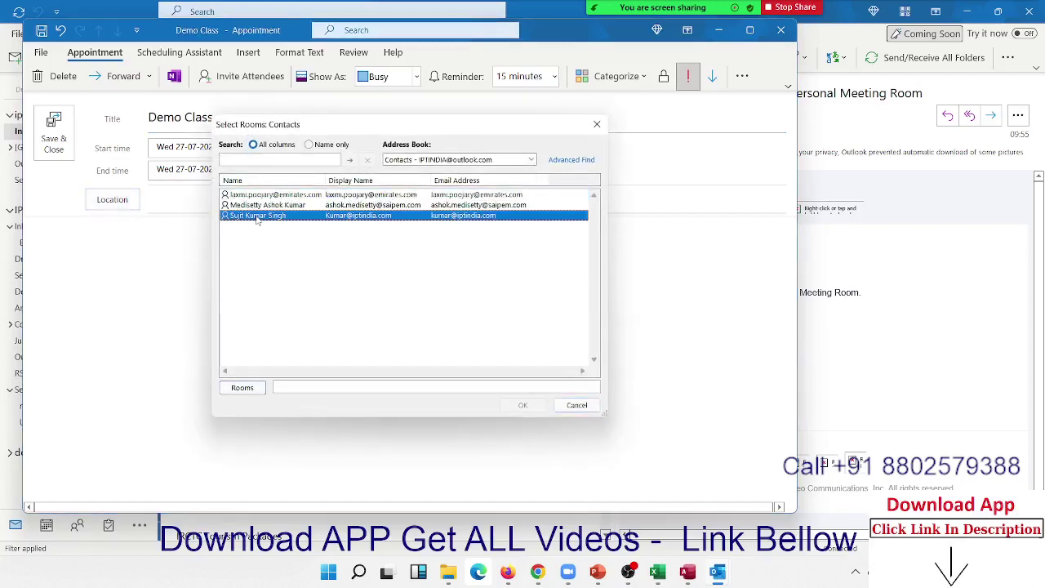
pyautogui.click(259, 388)
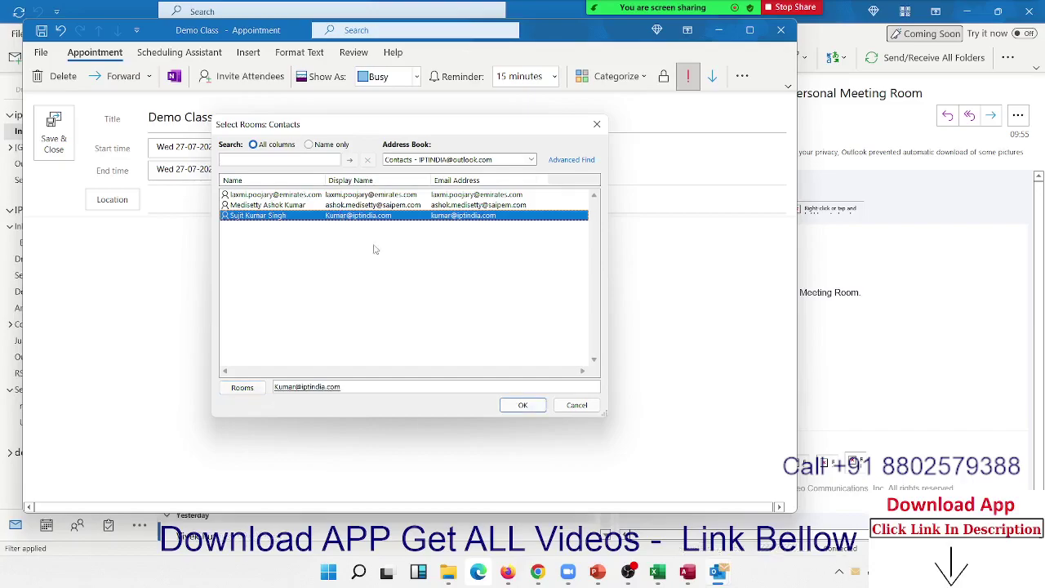
pyautogui.click(523, 405)
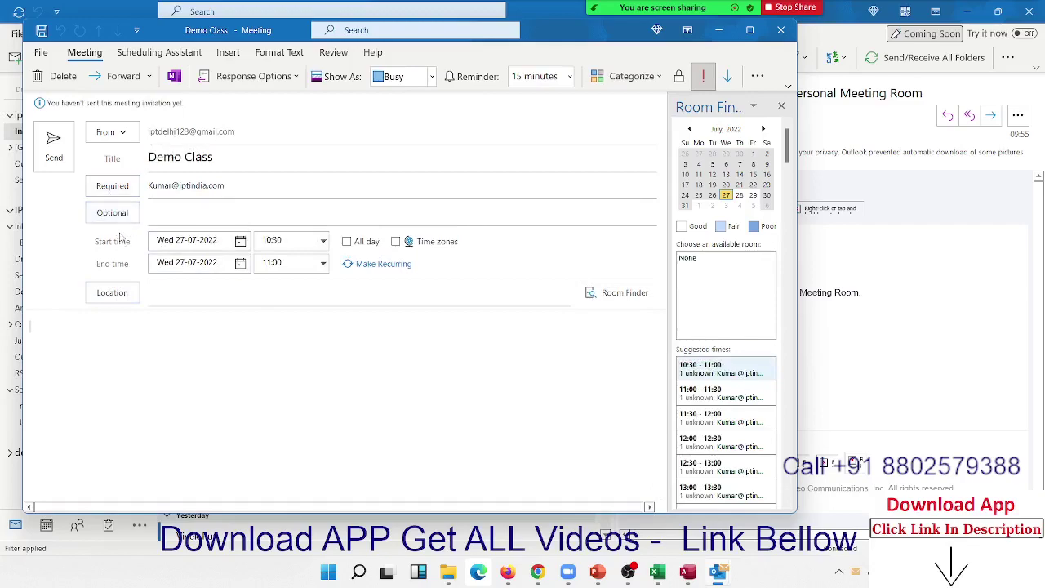
# Skip the optional attendees, set the location to 'Online Loom', and send the Demo Class invitation.
pyautogui.click(117, 215)
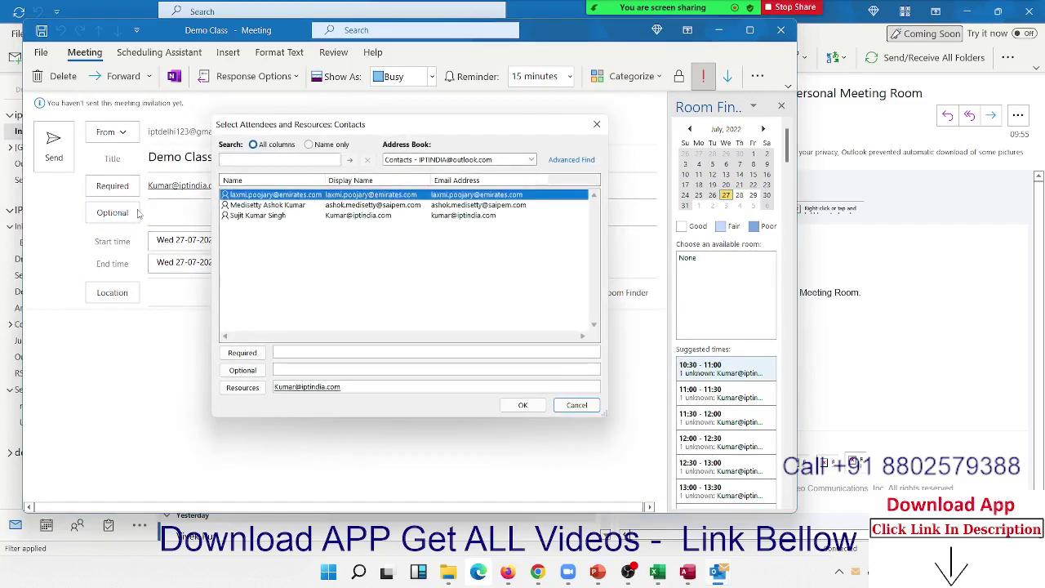
pyautogui.click(254, 216)
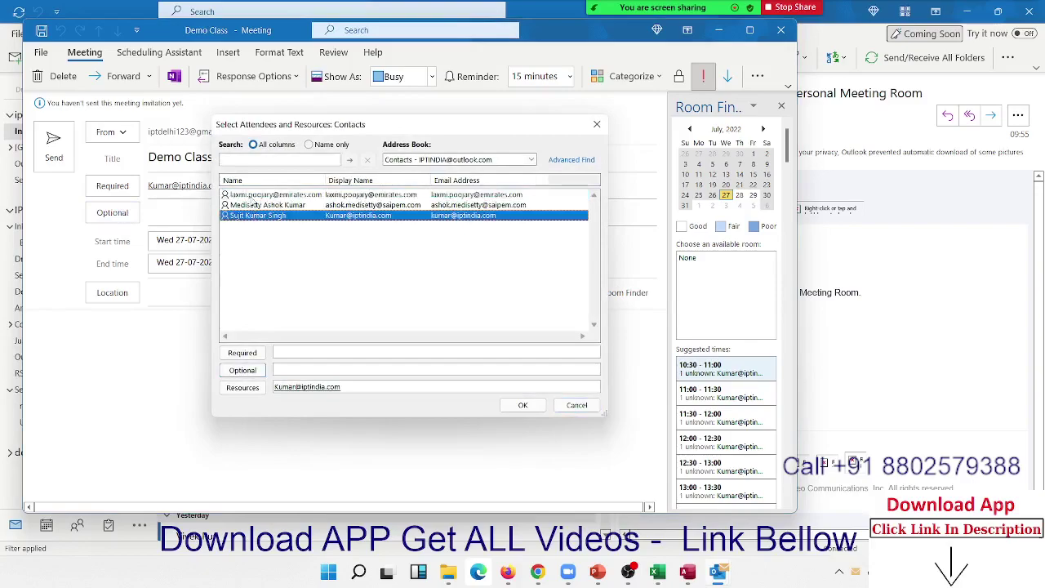
pyautogui.press('Escape')
pyautogui.click(191, 301)
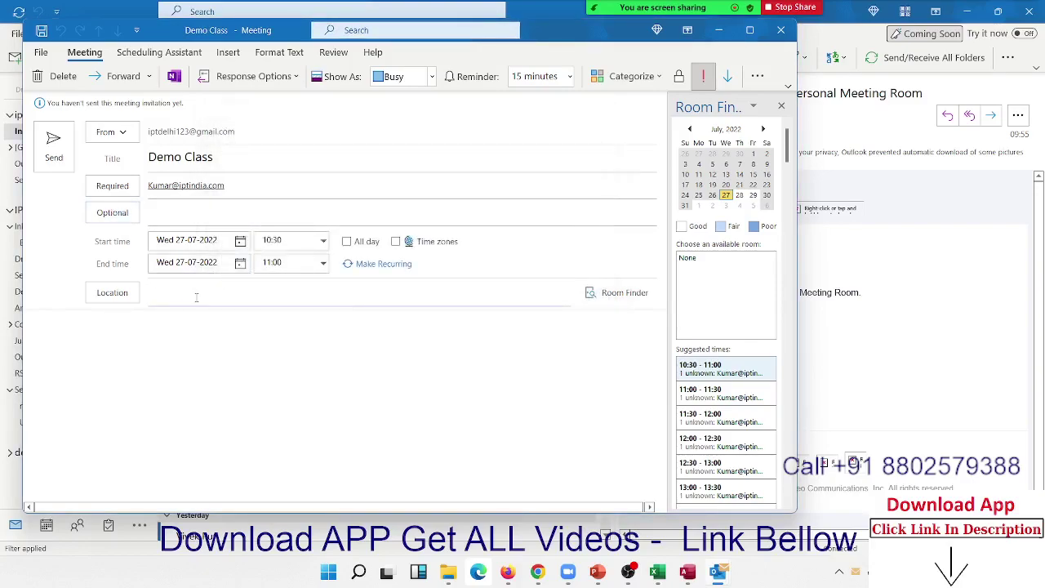
pyautogui.write('Onlin')
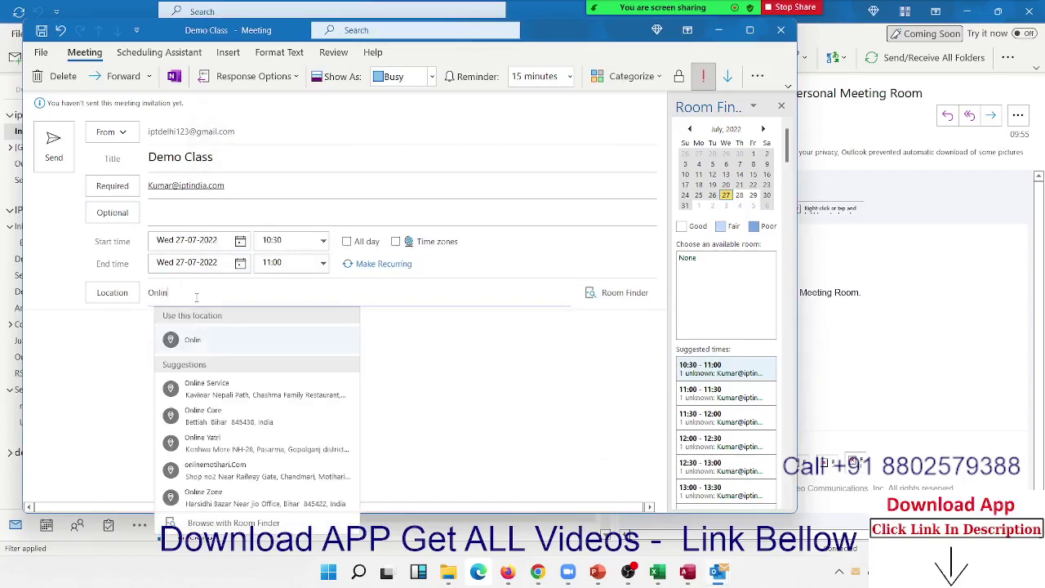
pyautogui.write('e Loo')
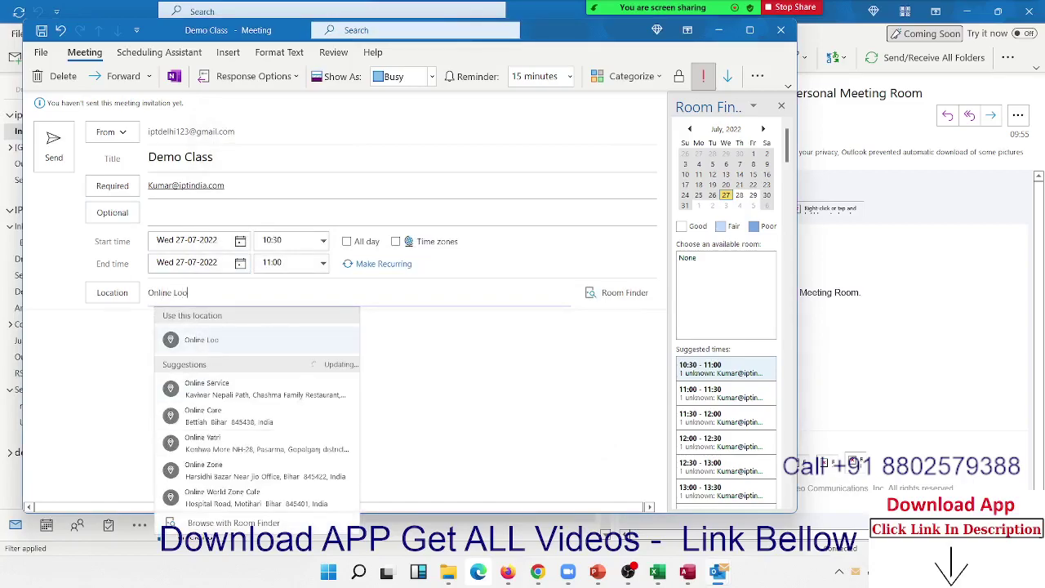
pyautogui.write('m')
pyautogui.click(227, 365)
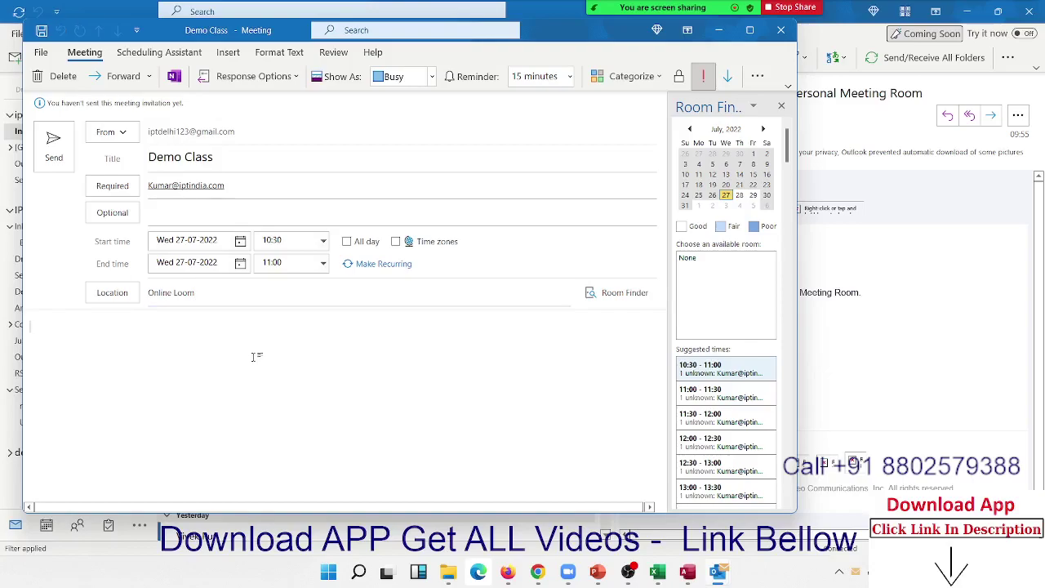
pyautogui.click(52, 141)
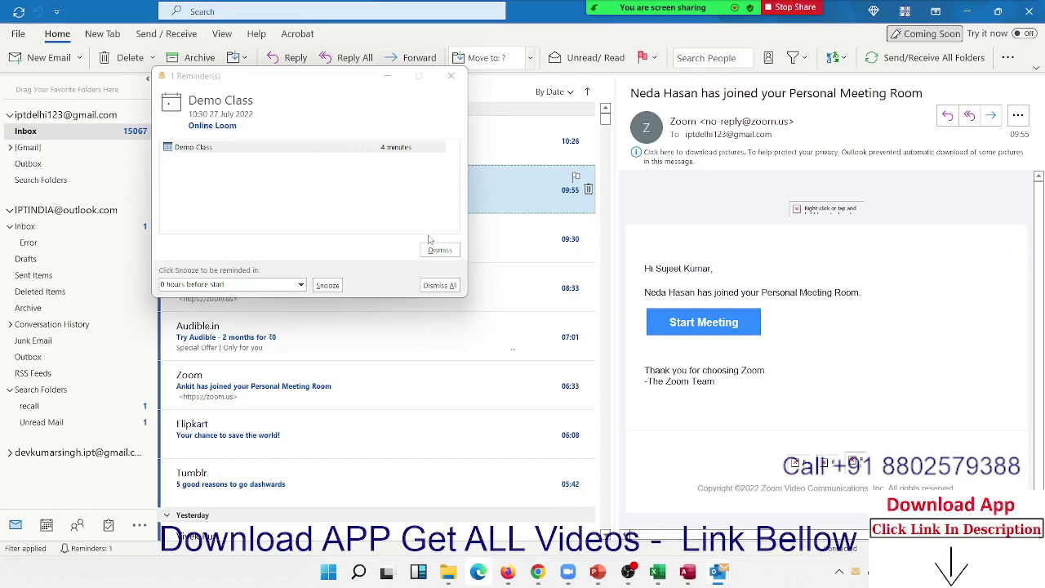
# Dismiss the Demo Class reminder and browse both accounts' Inboxes, leaving the new-item list unused.
pyautogui.click(451, 76)
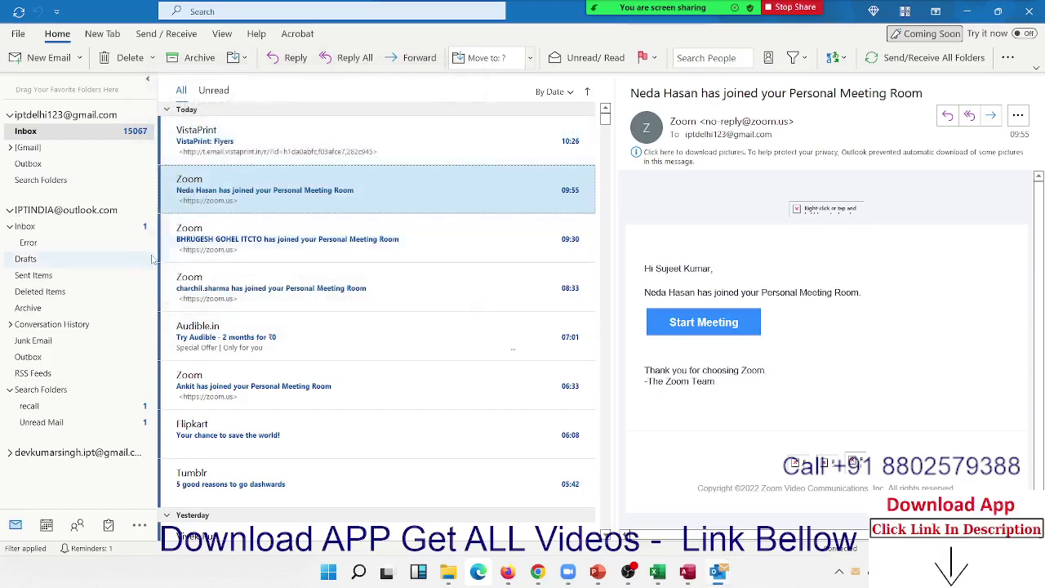
pyautogui.click(100, 137)
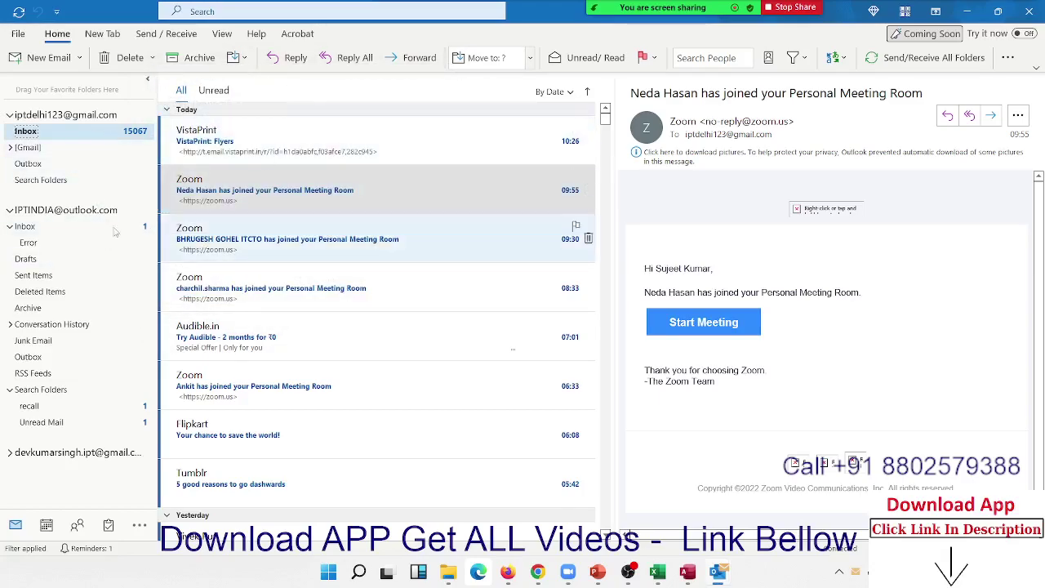
pyautogui.click(88, 229)
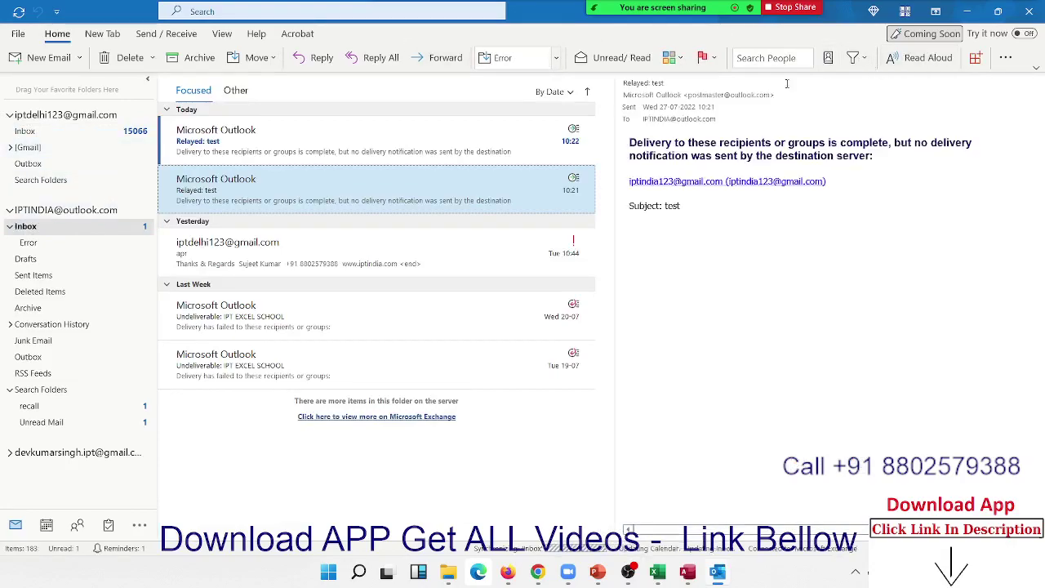
pyautogui.click(80, 57)
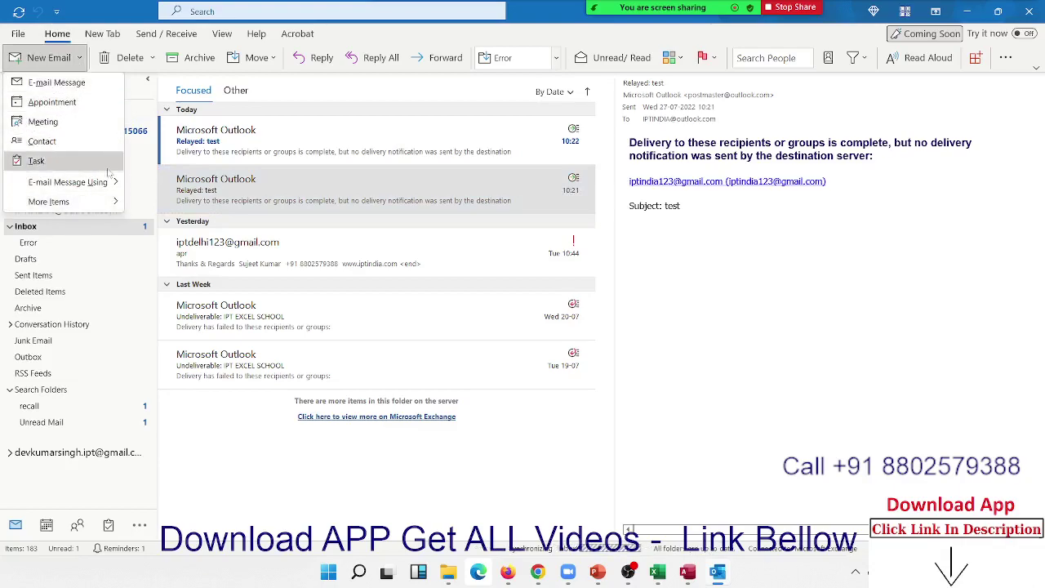
pyautogui.click(71, 231)
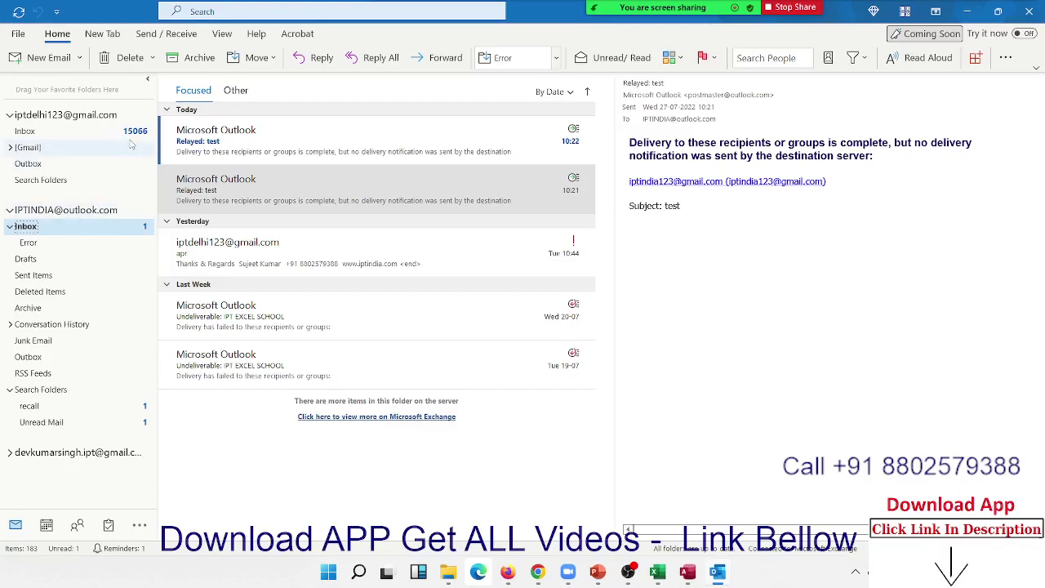
pyautogui.click(94, 132)
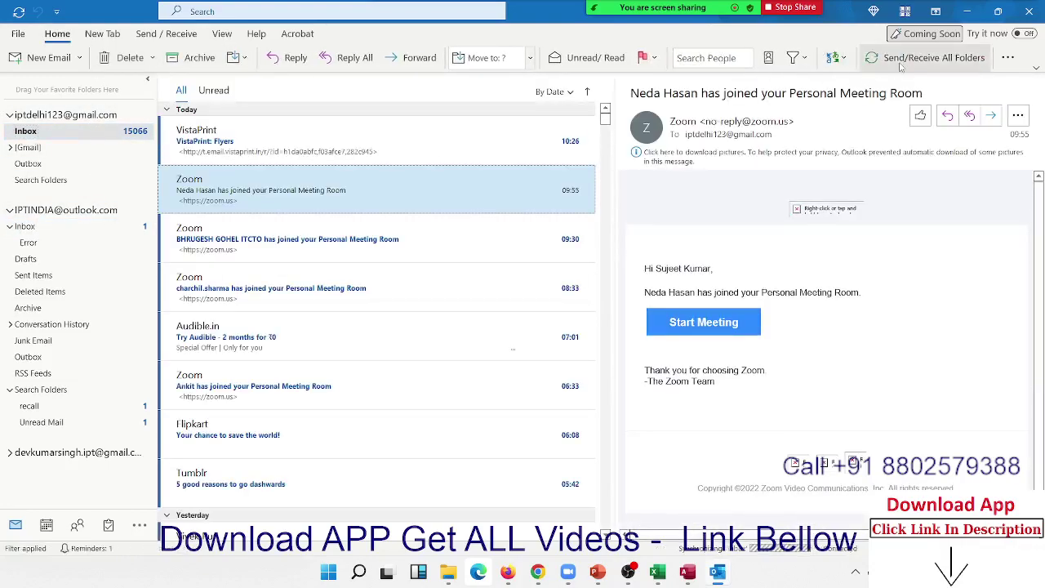
# Run Send/Receive All Folders, then expand [Gmail] and open its Sent Mail folder.
pyautogui.click(902, 60)
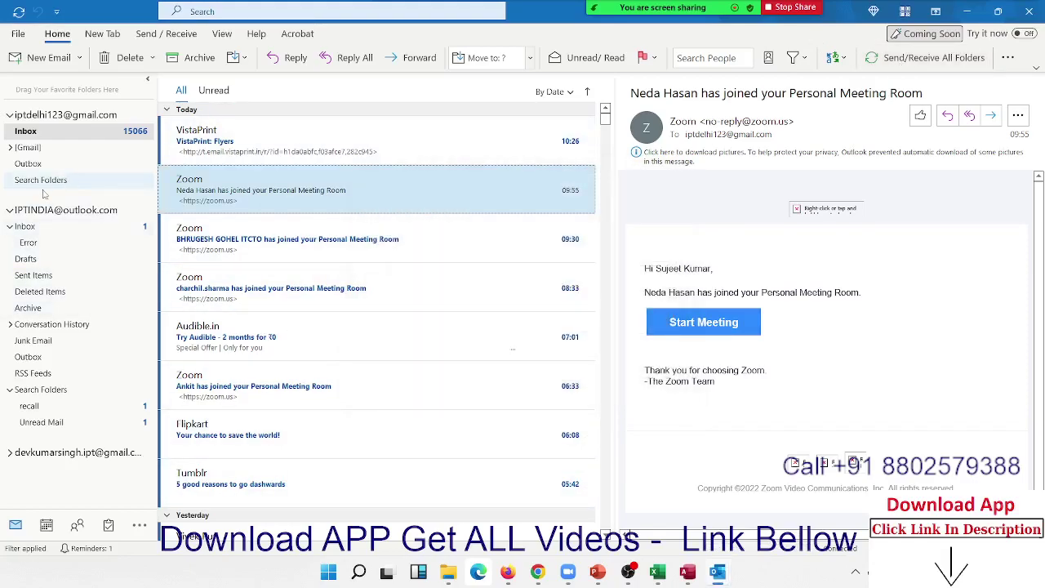
pyautogui.click(55, 154)
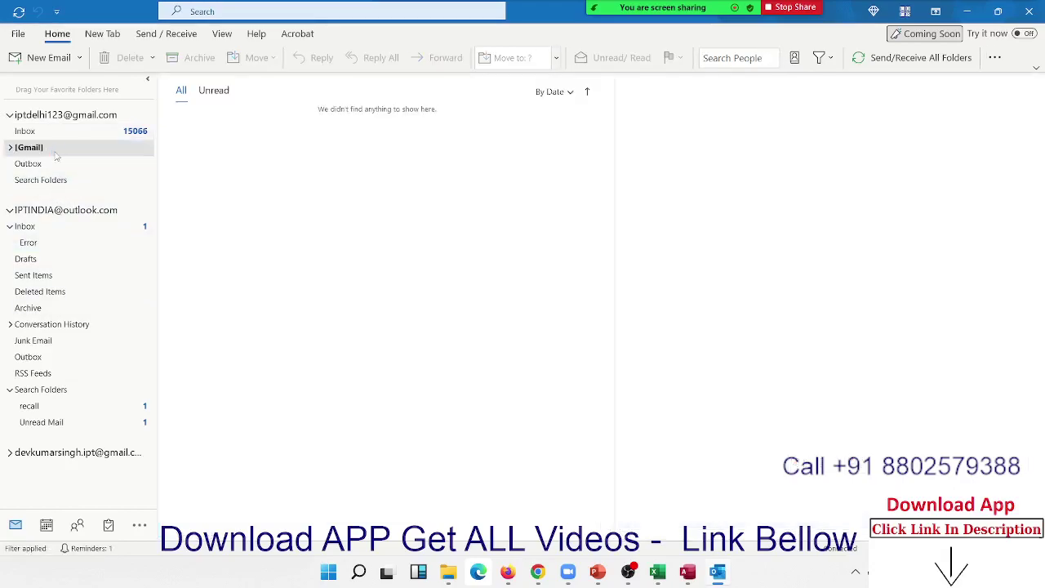
pyautogui.click(10, 147)
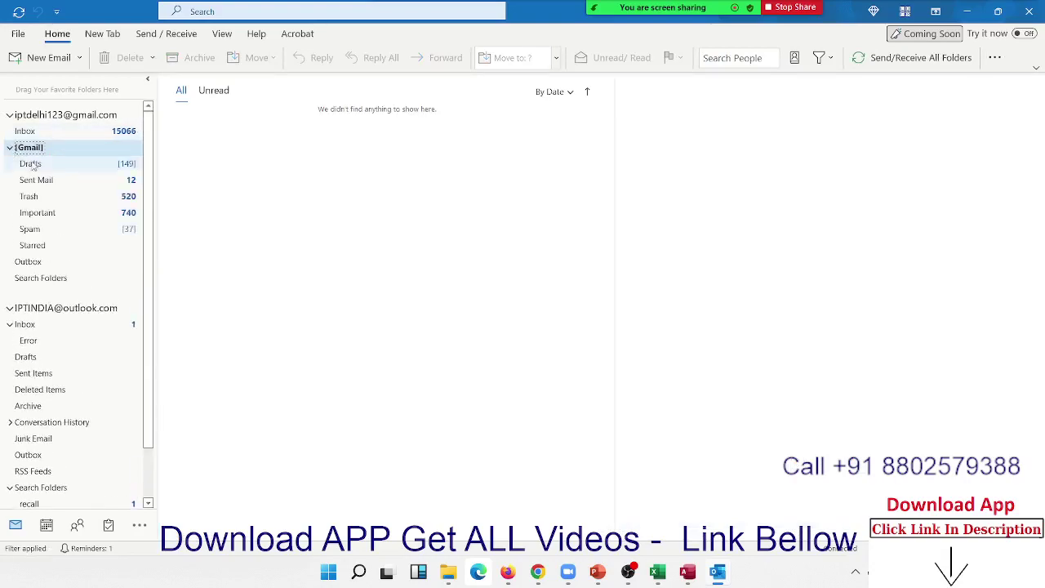
pyautogui.click(38, 186)
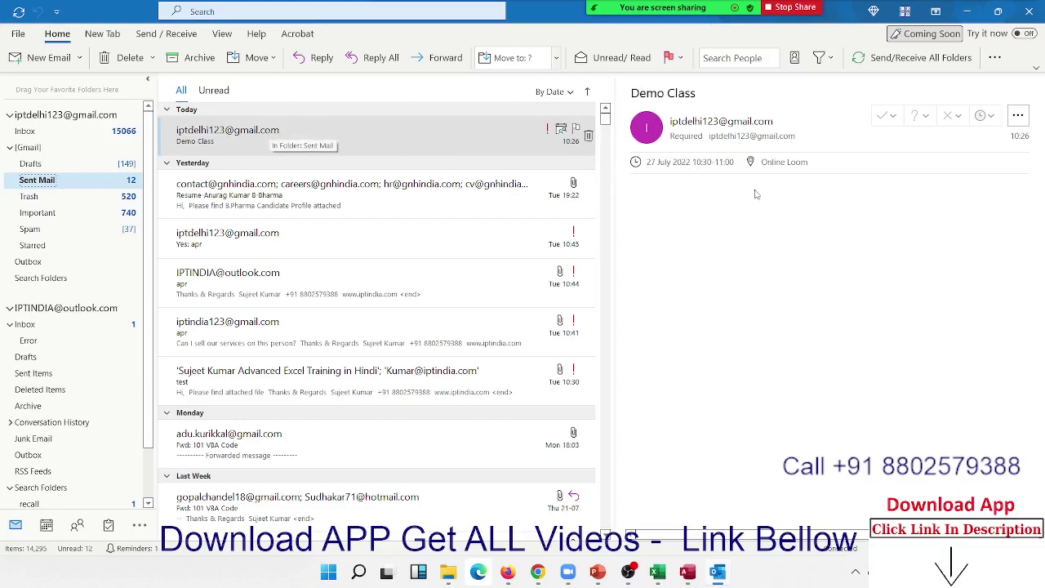
# Inspect the sent invitation's location and date in the reading pane and its further actions.
pyautogui.doubleClick(788, 162)
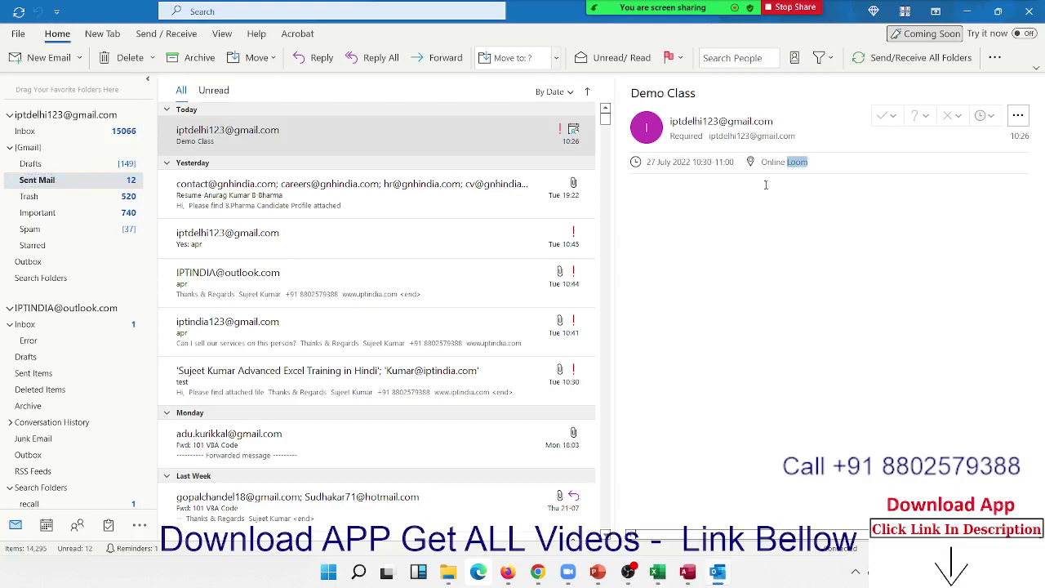
pyautogui.click(711, 180)
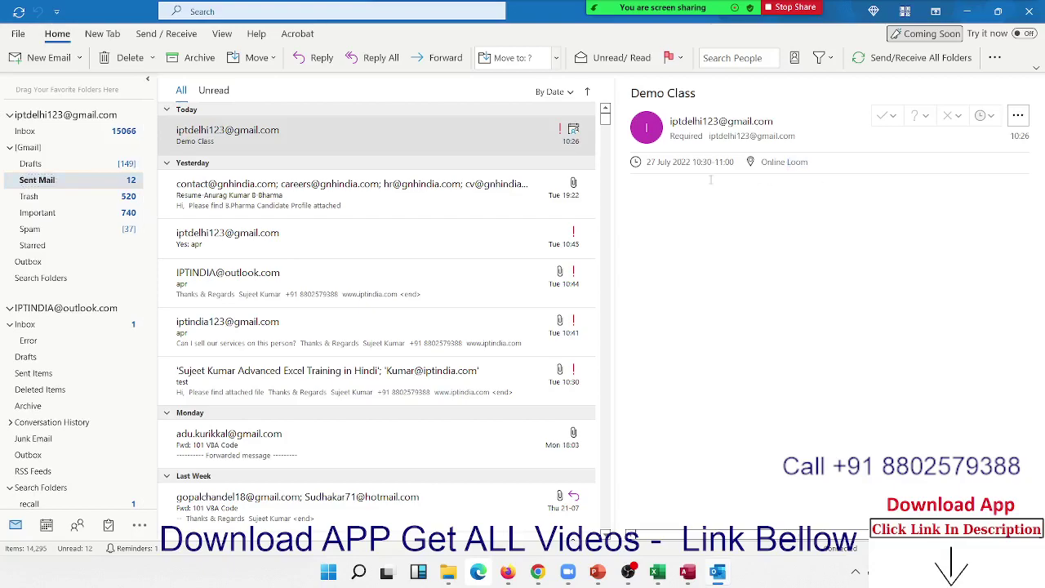
pyautogui.doubleClick(650, 163)
pyautogui.click(1017, 116)
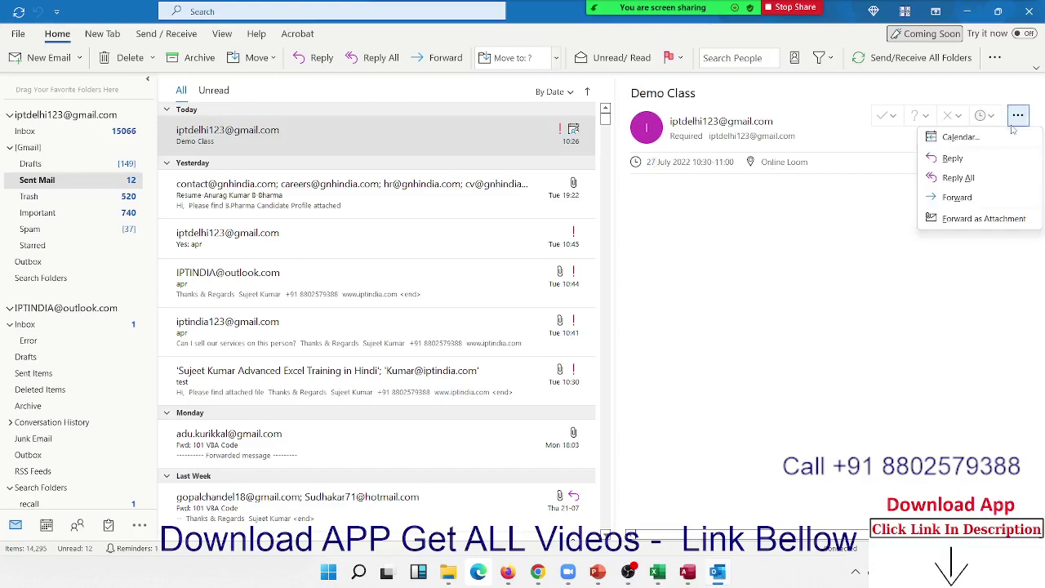
pyautogui.click(681, 236)
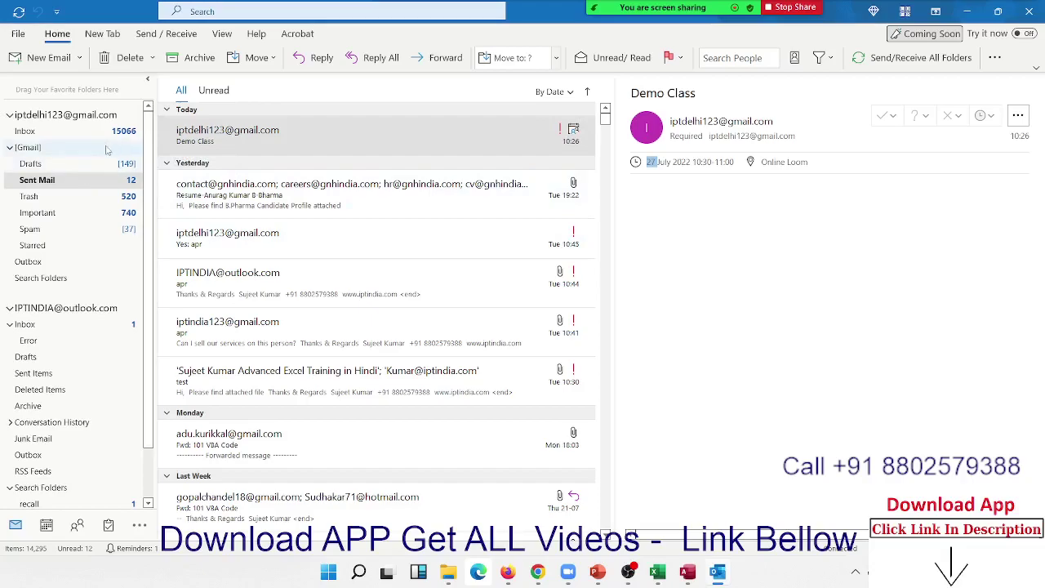
# Check the Spam folder, return to the Gmail Inbox, and run Send/Receive All Folders.
pyautogui.click(96, 232)
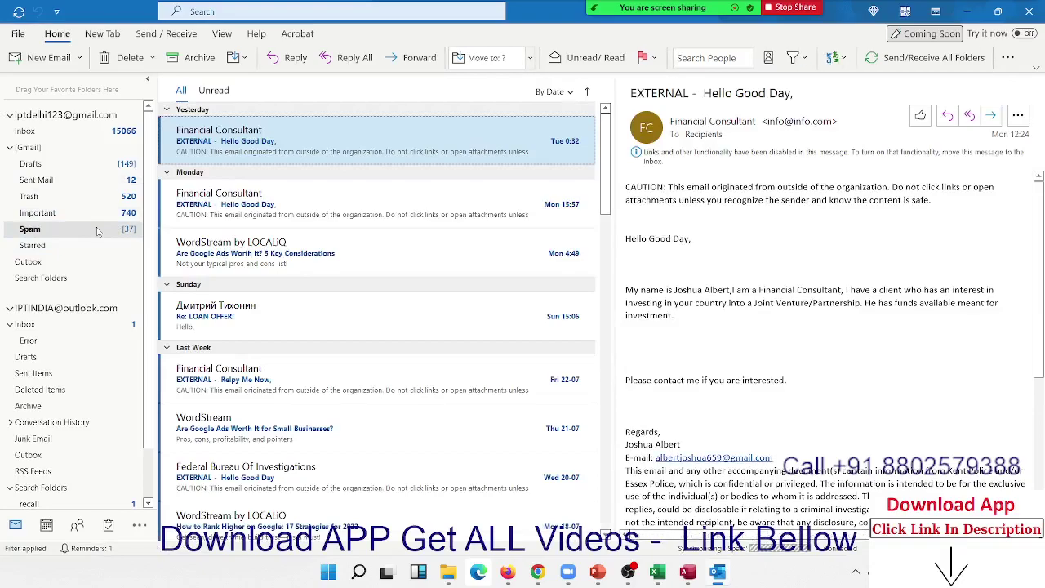
pyautogui.click(89, 134)
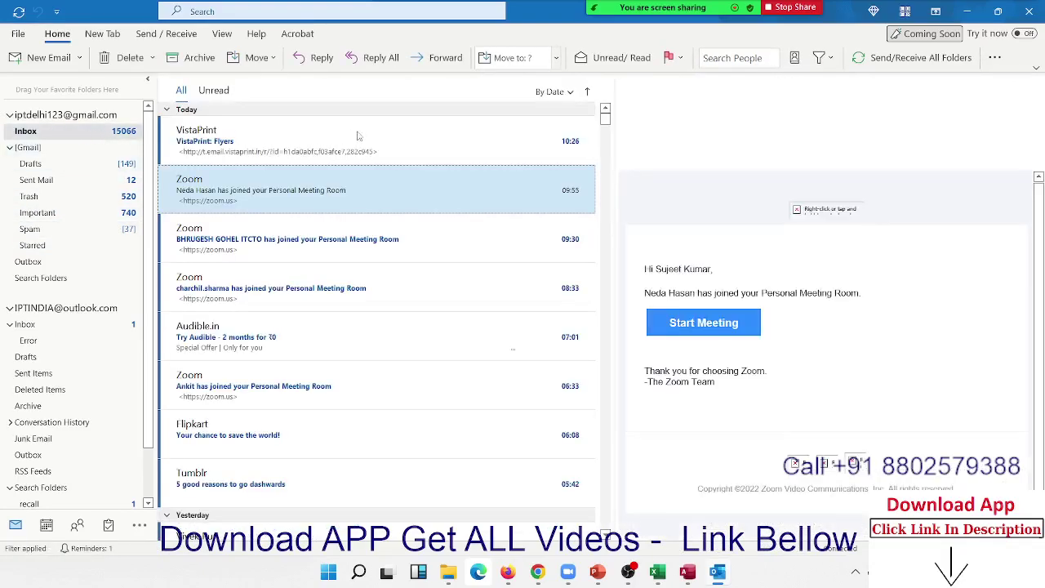
pyautogui.click(901, 63)
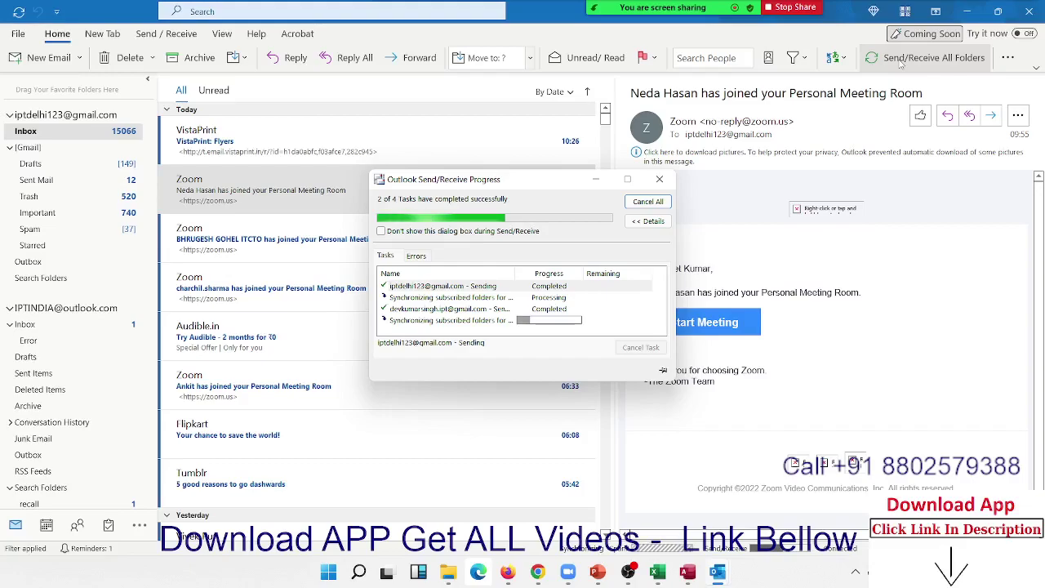
# Open a blank new email, discard it, and show the New Email item-type list.
pyautogui.moveTo(663, 7)
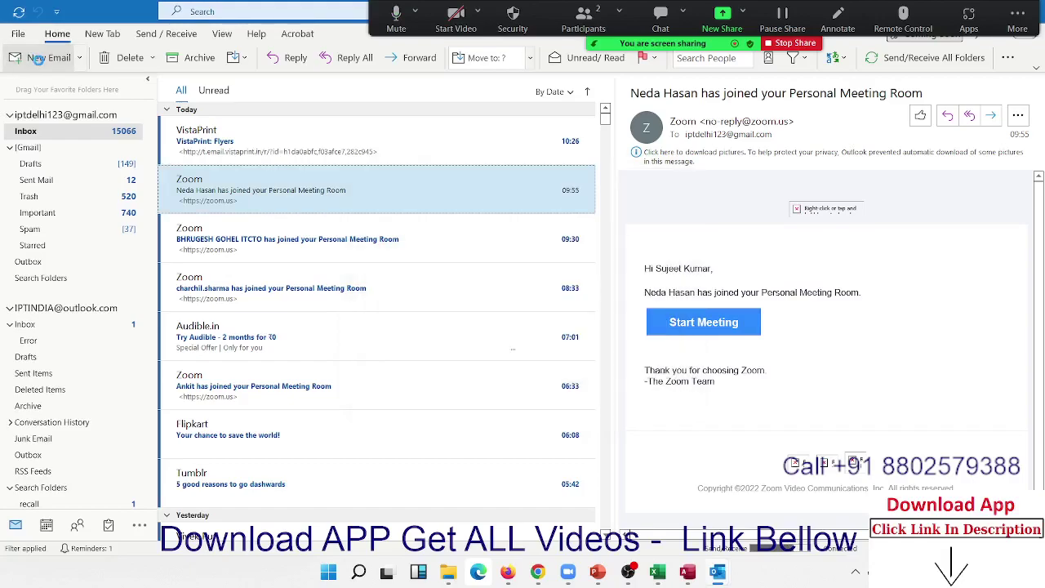
pyautogui.click(38, 58)
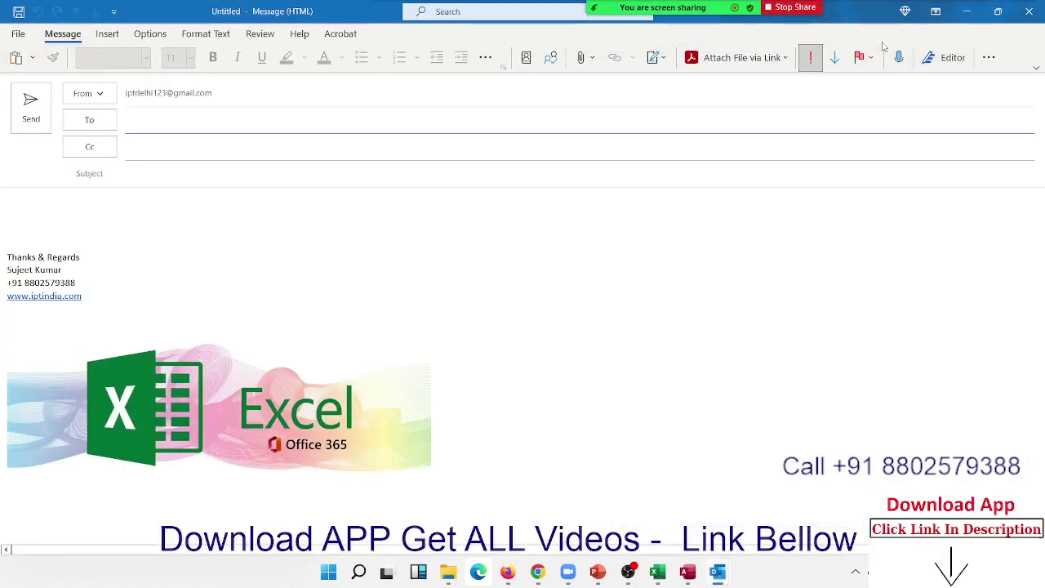
pyautogui.click(1029, 10)
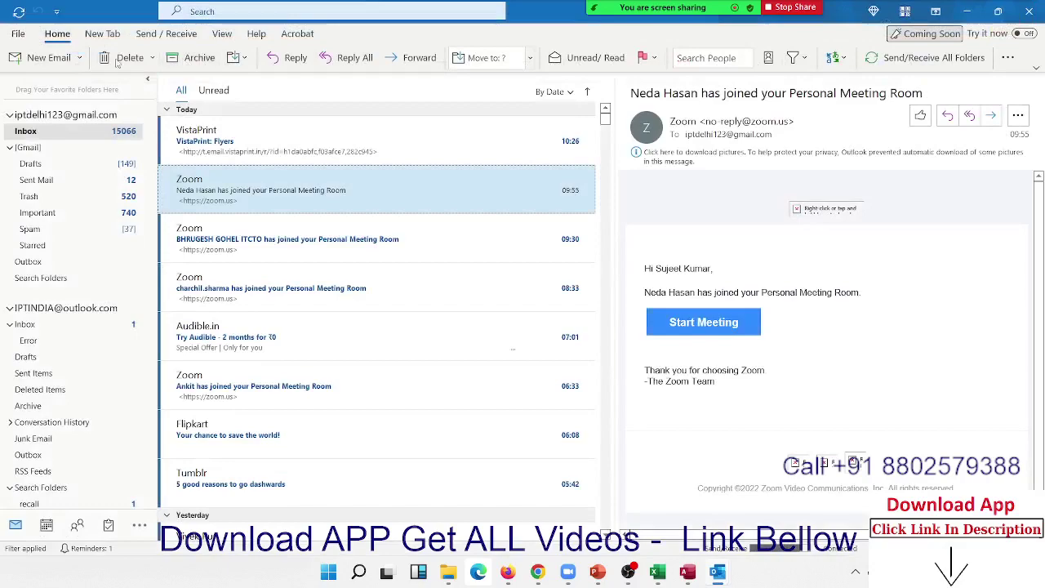
pyautogui.click(79, 58)
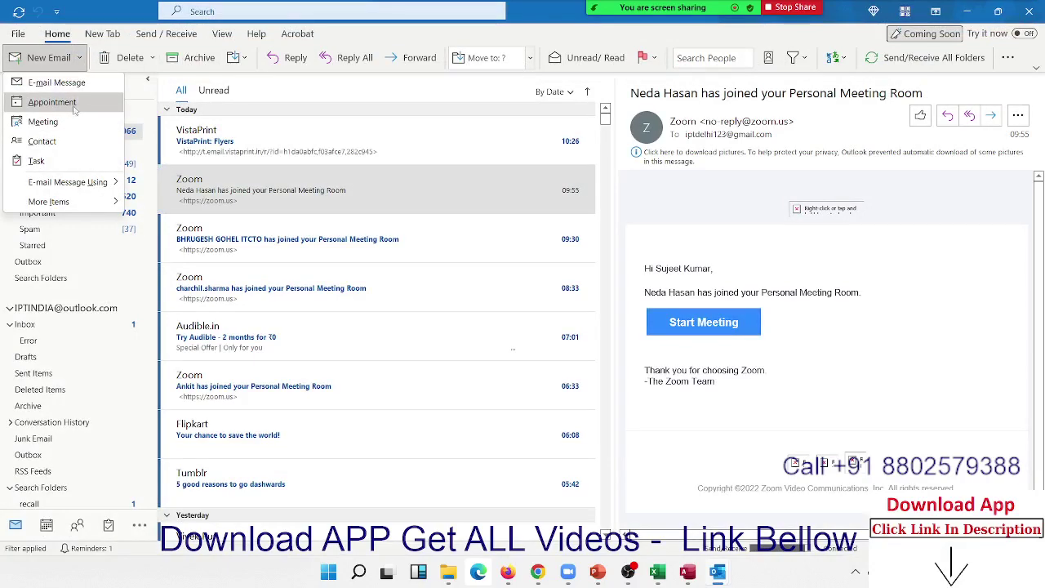
# Move the new meeting to Thursday 28-07-2022 in the Room Finder calendar, dismissing the Demo Class reminder.
pyautogui.click(69, 130)
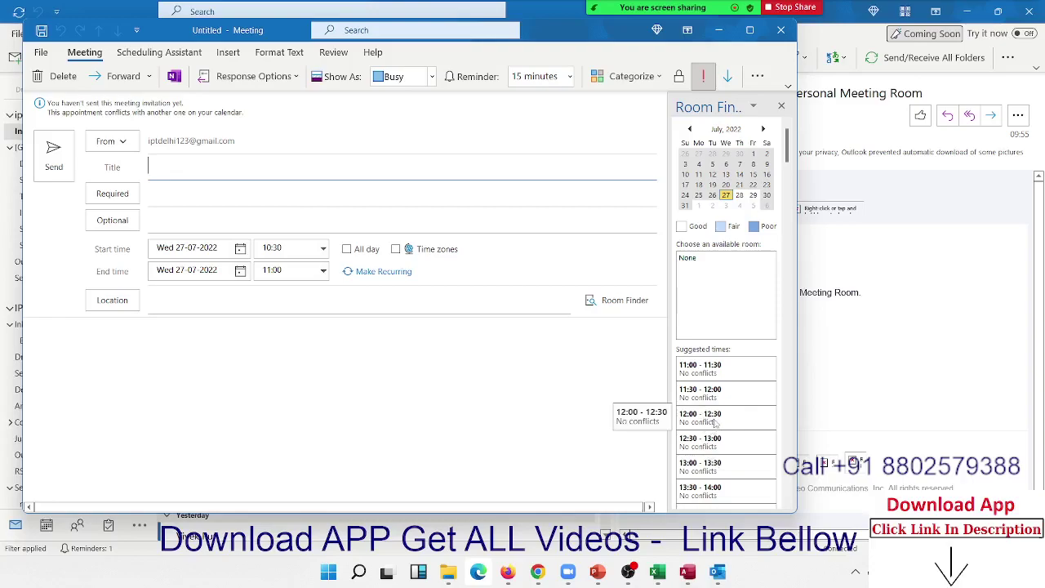
pyautogui.click(753, 195)
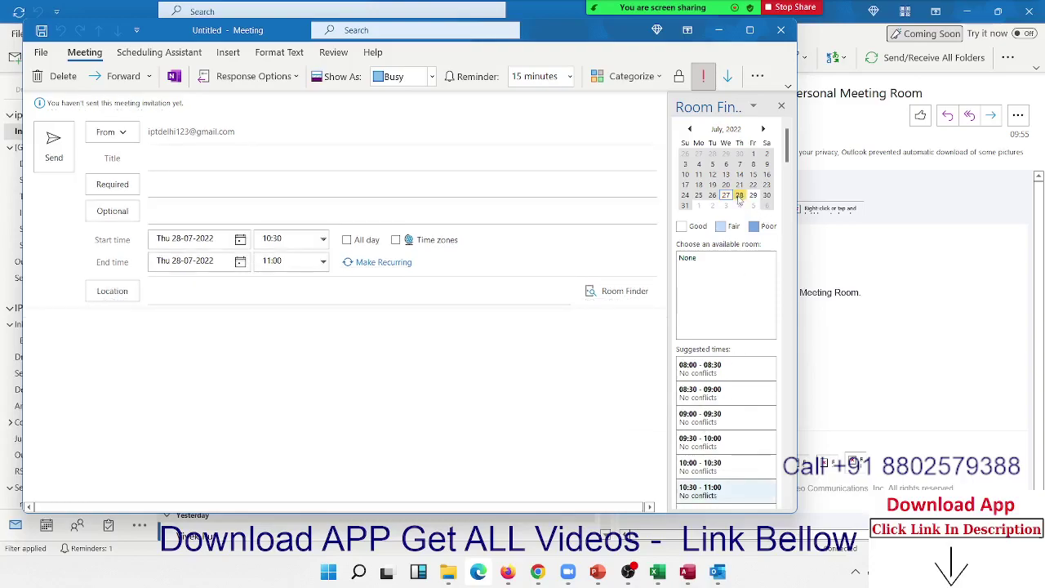
pyautogui.click(739, 185)
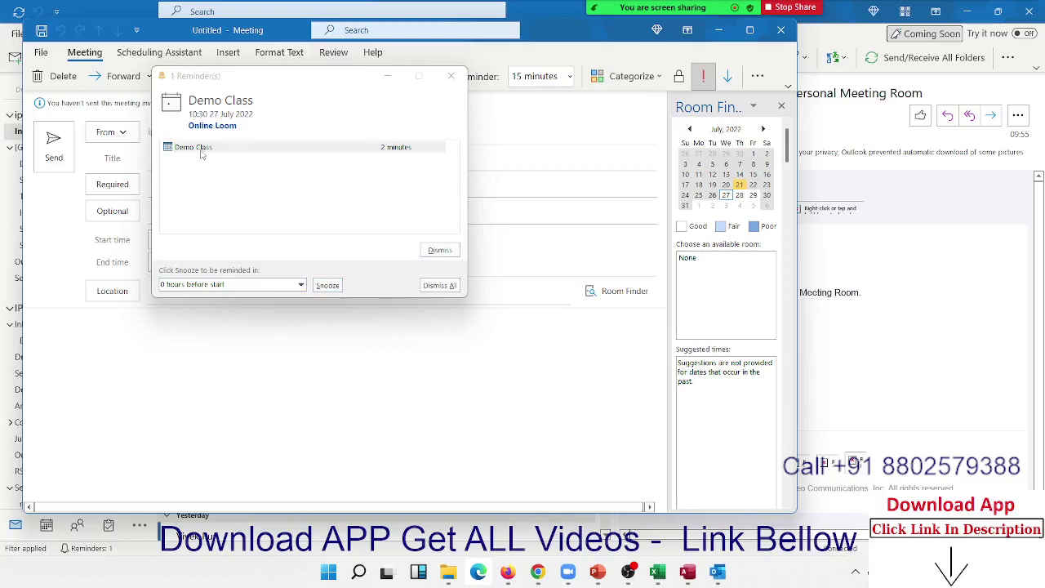
pyautogui.click(440, 250)
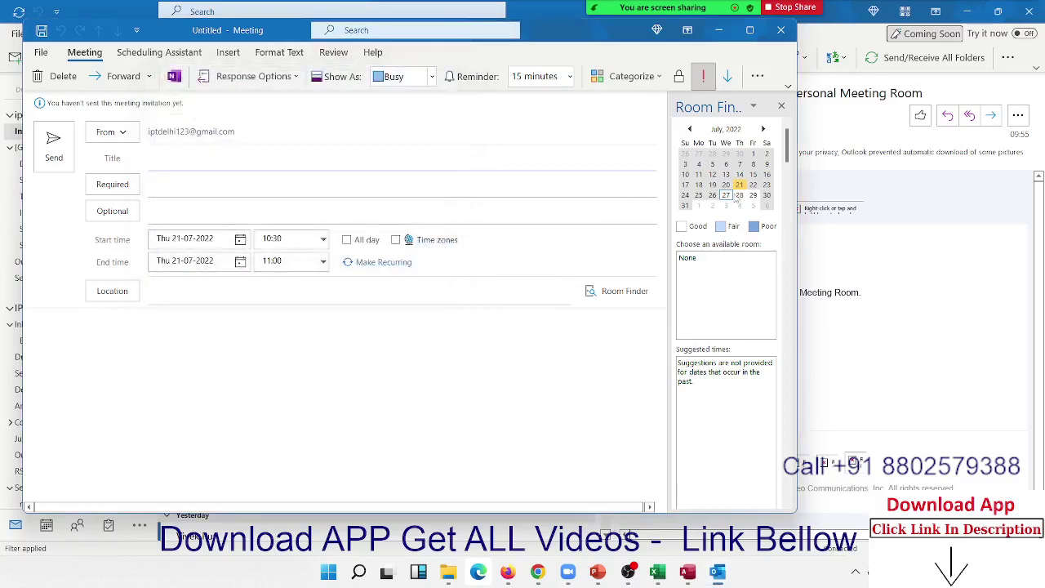
pyautogui.click(739, 197)
pyautogui.click(702, 295)
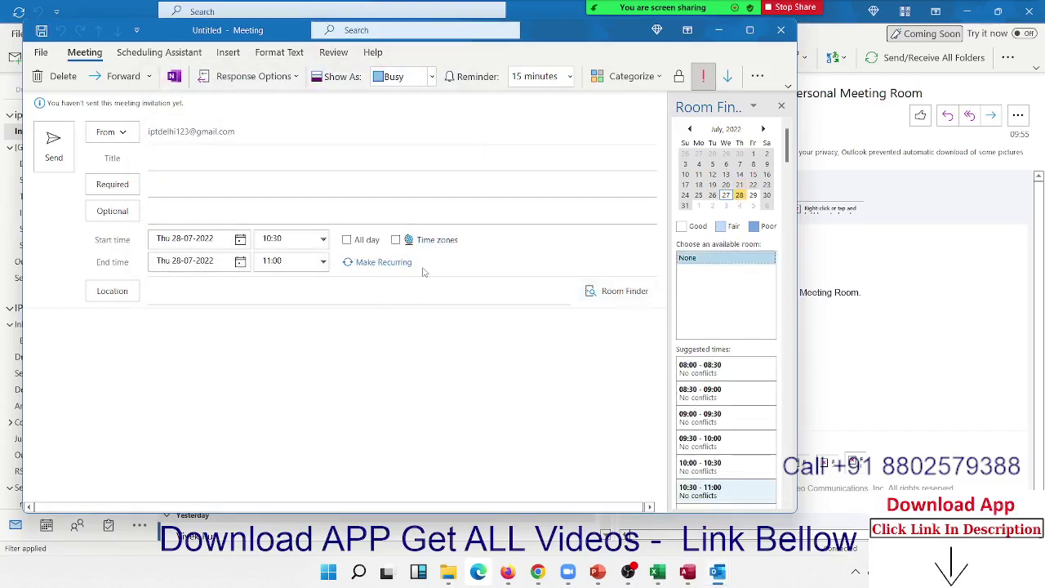
# Add the outlook.com account as required attendee from autocomplete and send the untitled meeting anyway.
pyautogui.click(186, 183)
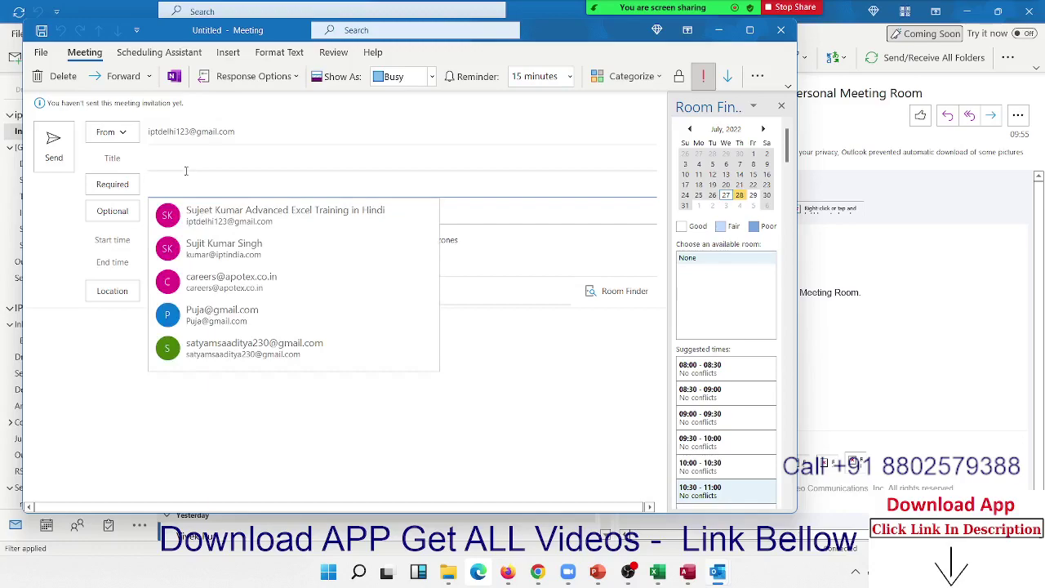
pyautogui.click(187, 165)
pyautogui.click(187, 183)
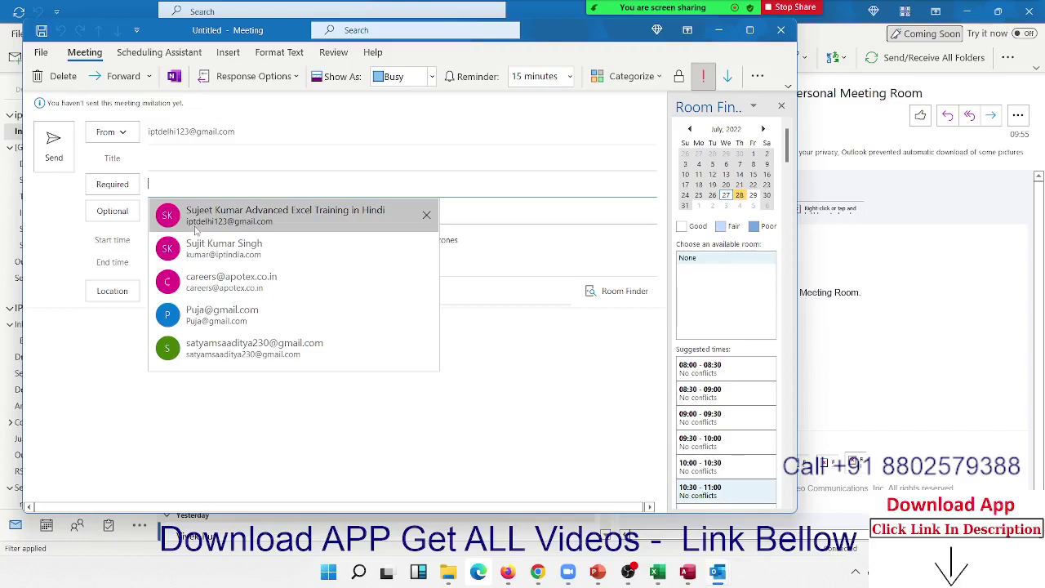
pyautogui.click(187, 188)
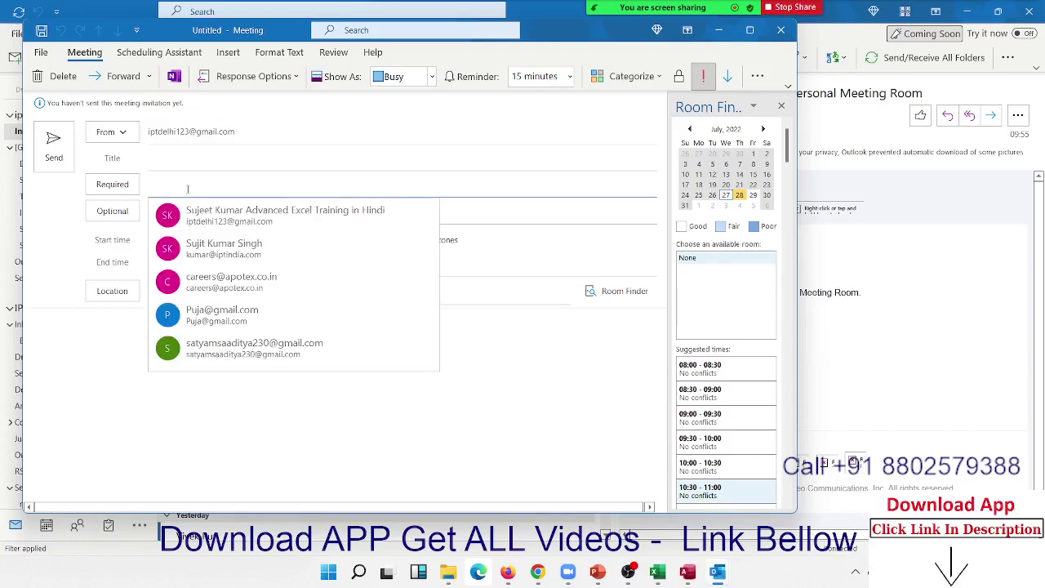
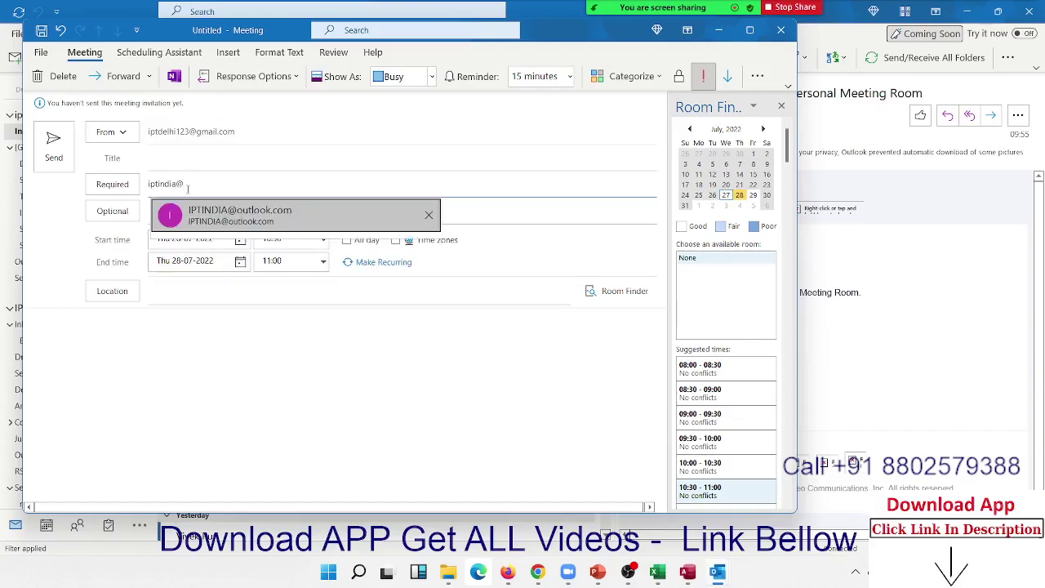
pyautogui.click(263, 222)
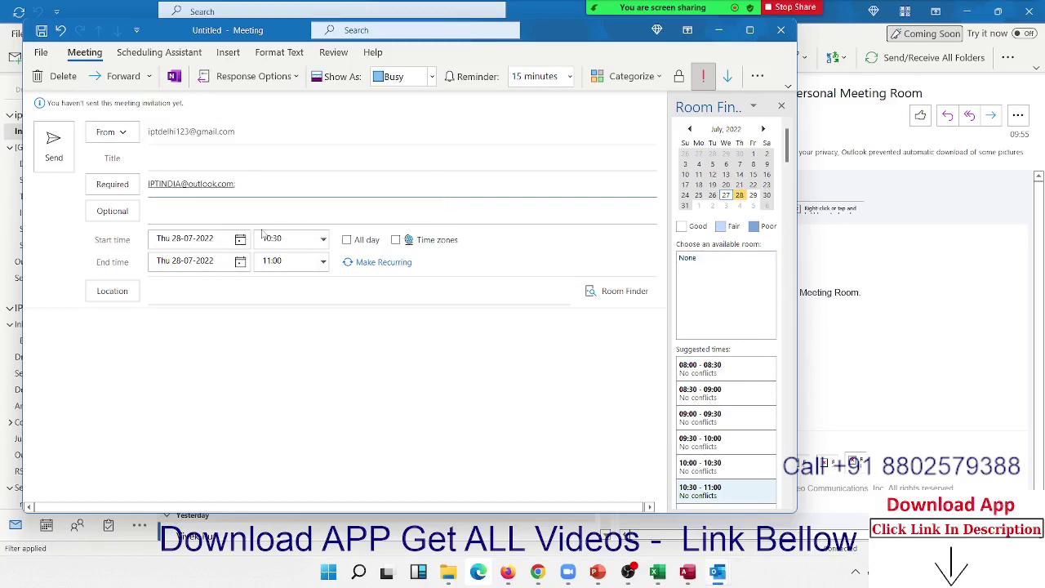
pyautogui.click(360, 418)
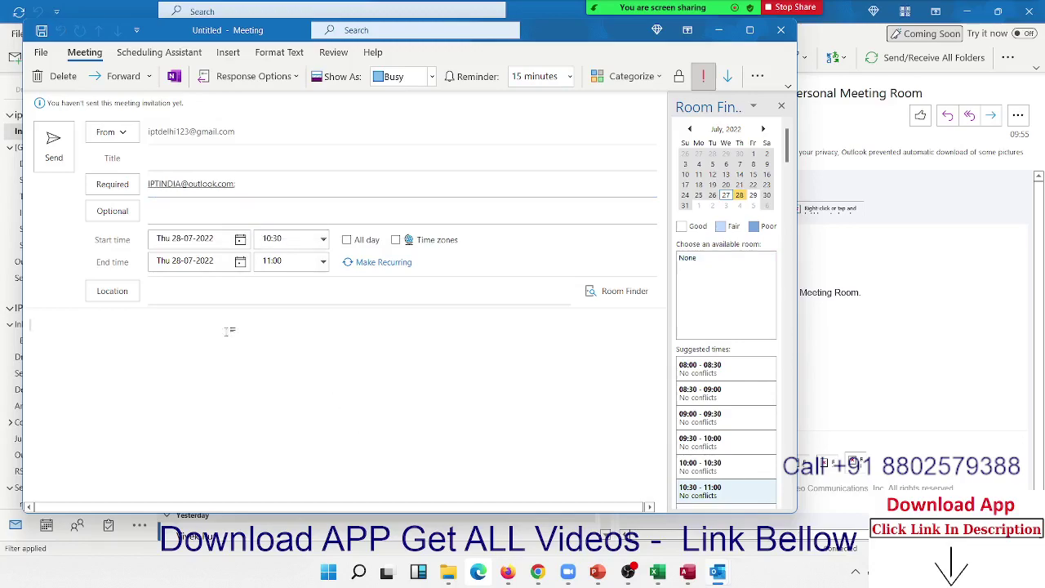
pyautogui.click(53, 144)
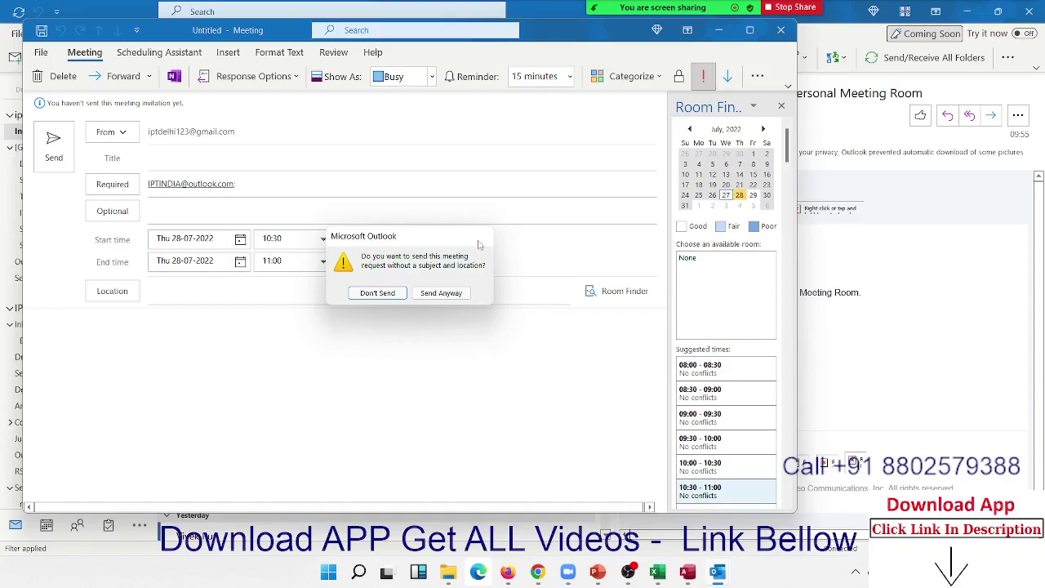
pyautogui.click(441, 297)
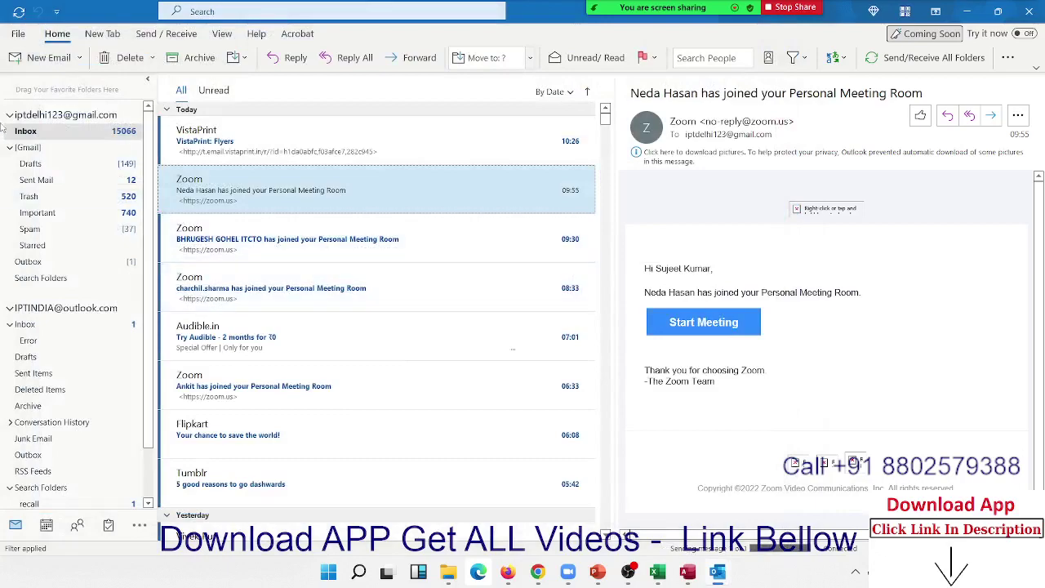
# Open a new Contact form, close it unsaved, and reopen the New Email item-type list.
pyautogui.click(81, 59)
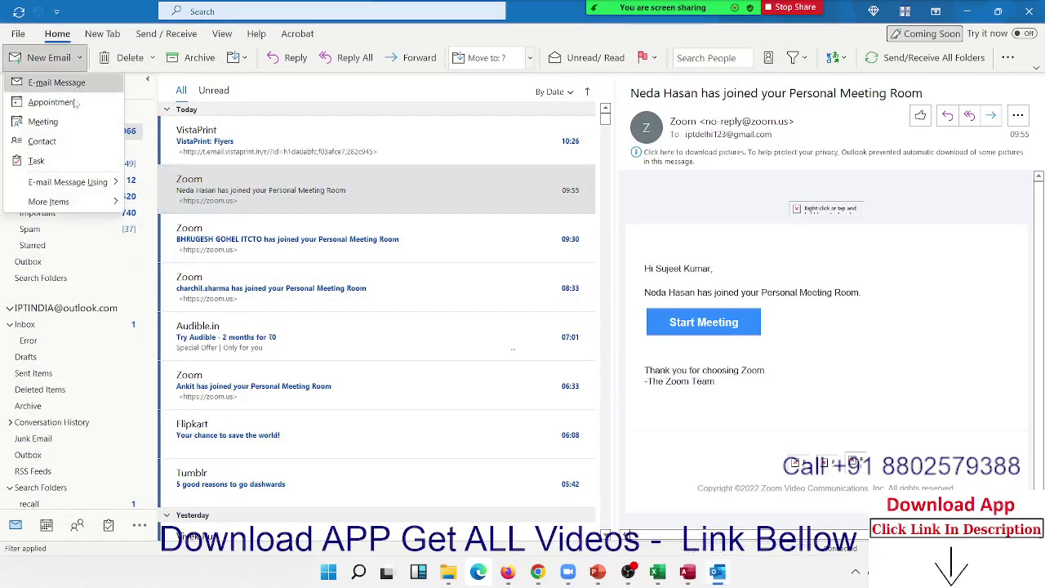
pyautogui.click(42, 141)
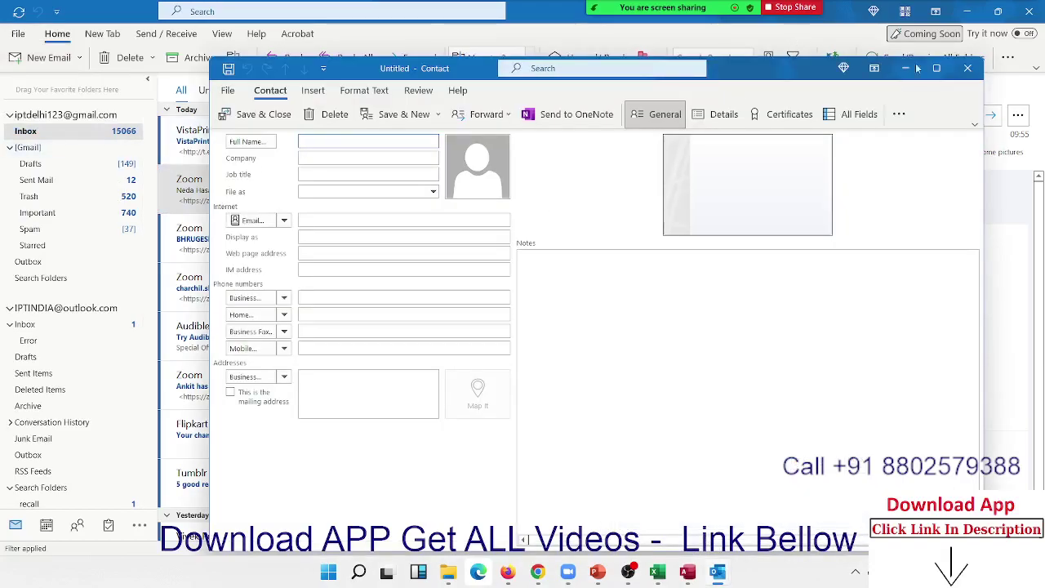
pyautogui.click(968, 70)
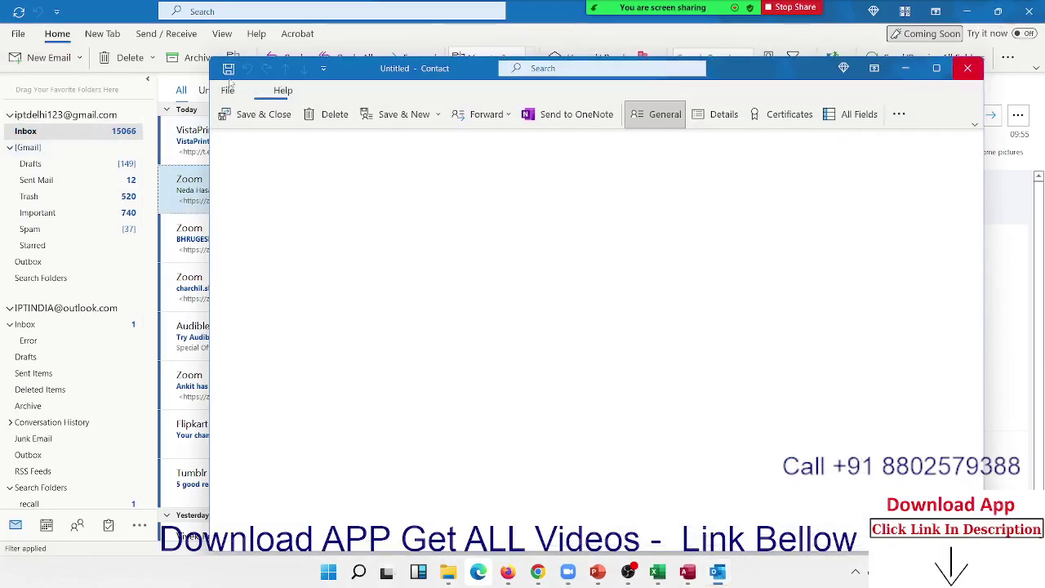
pyautogui.click(80, 60)
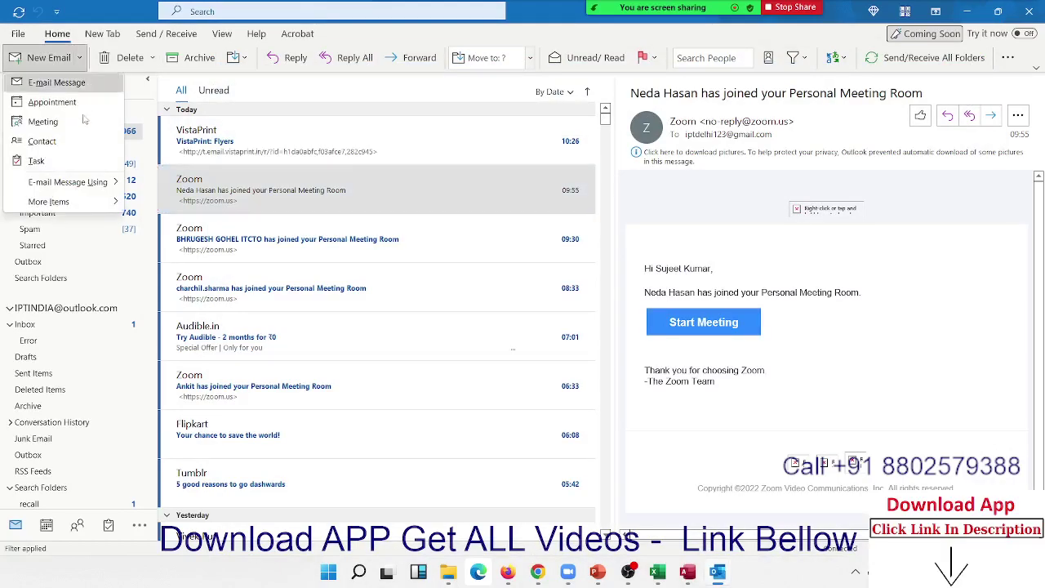
# Create a new task, reposition its window, and review its Status, Due date and High Priority fields.
pyautogui.moveTo(77, 182)
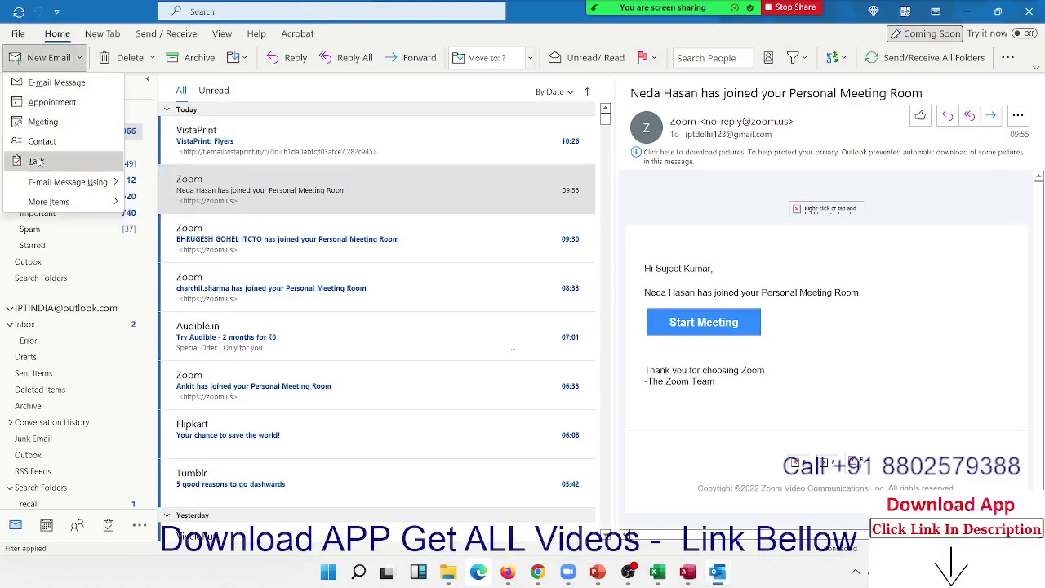
pyautogui.click(75, 162)
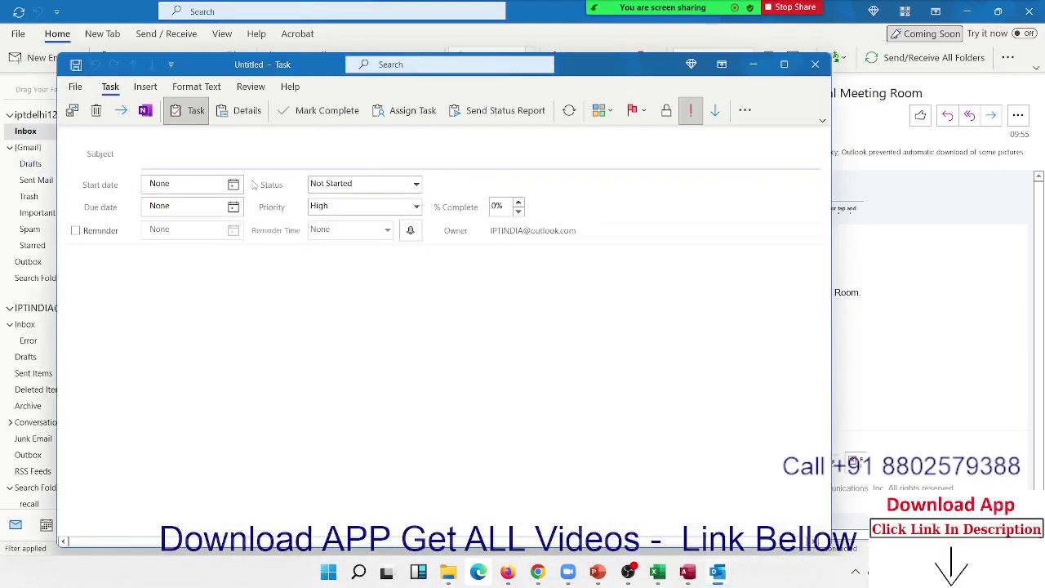
pyautogui.moveTo(307, 76); pyautogui.dragTo(555, 58)
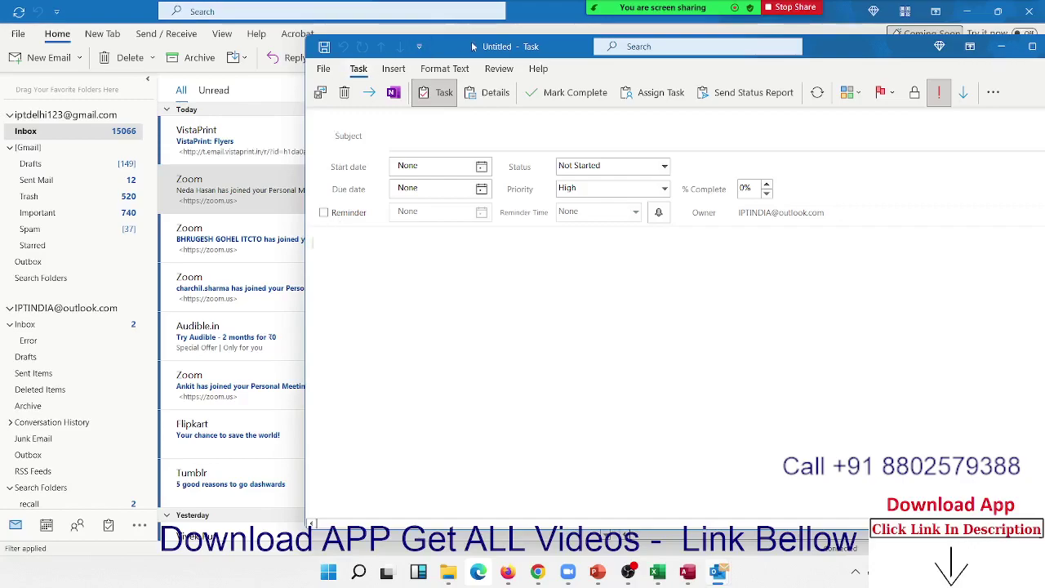
pyautogui.moveTo(555, 47); pyautogui.dragTo(437, 41)
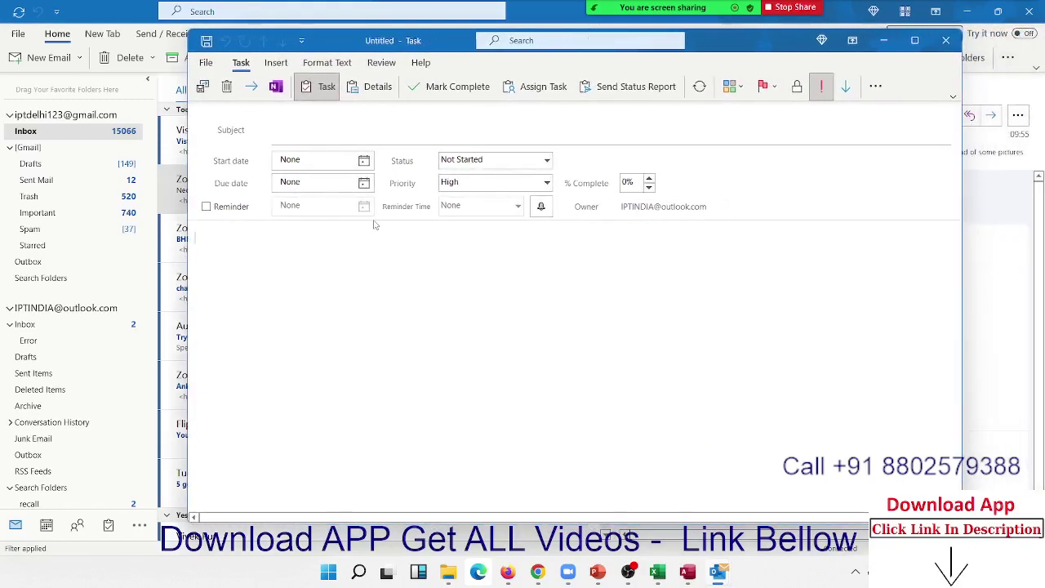
pyautogui.click(445, 162)
pyautogui.click(445, 163)
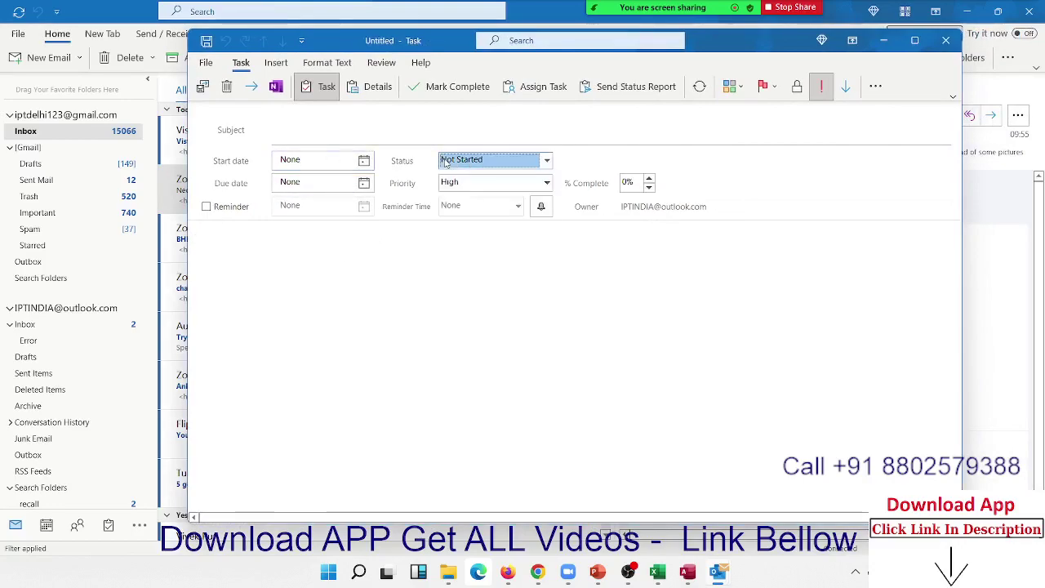
pyautogui.click(364, 183)
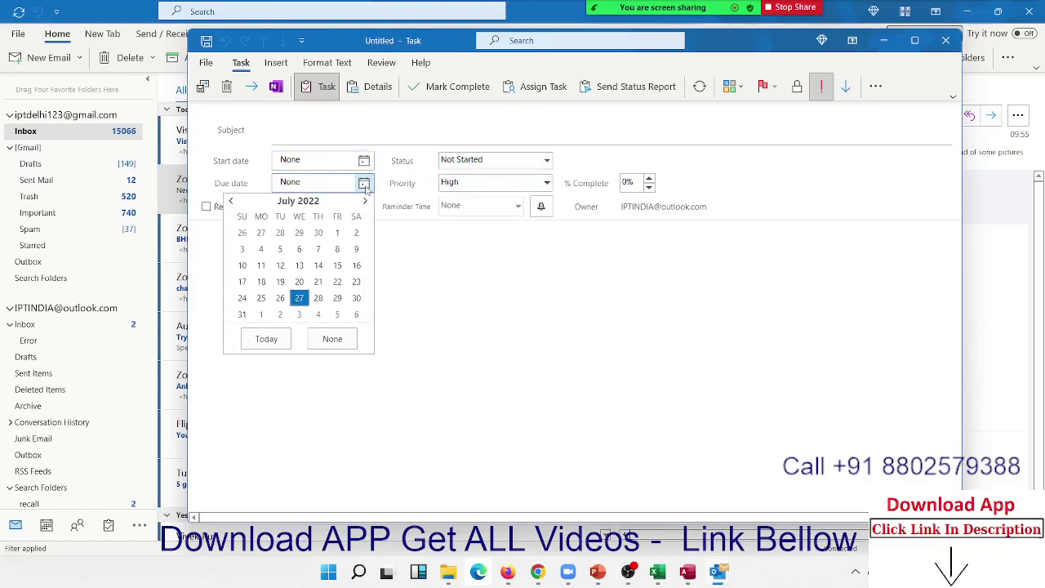
pyautogui.click(364, 185)
pyautogui.click(447, 182)
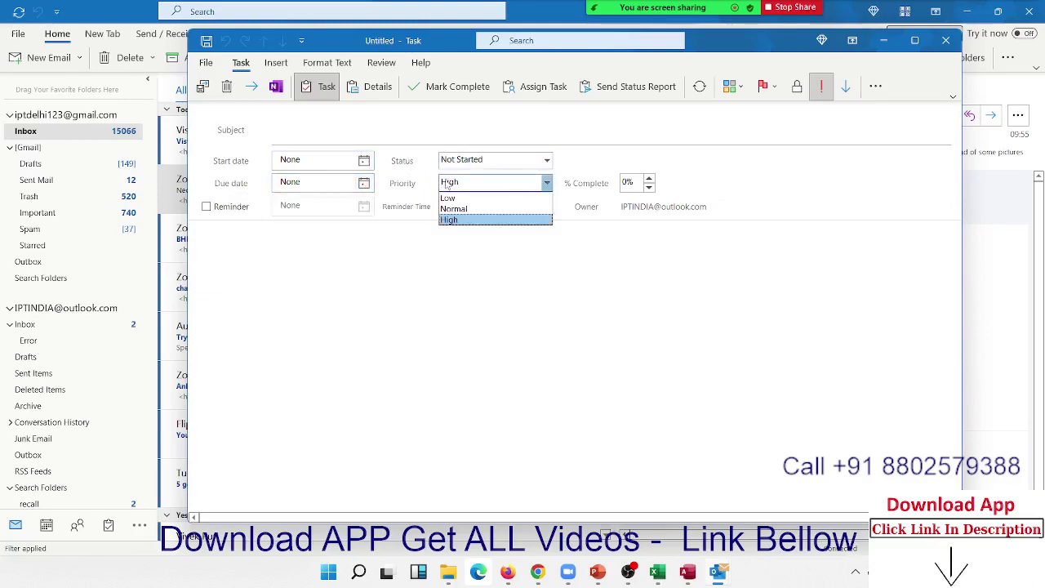
pyautogui.click(447, 185)
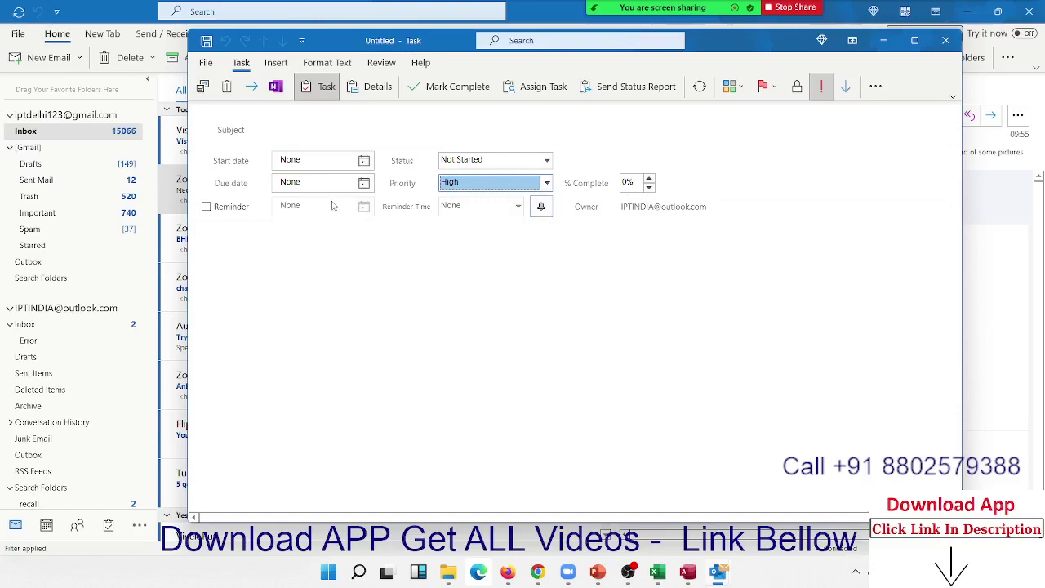
# Turn on the task's reminder, then close the task without saving.
pyautogui.click(206, 207)
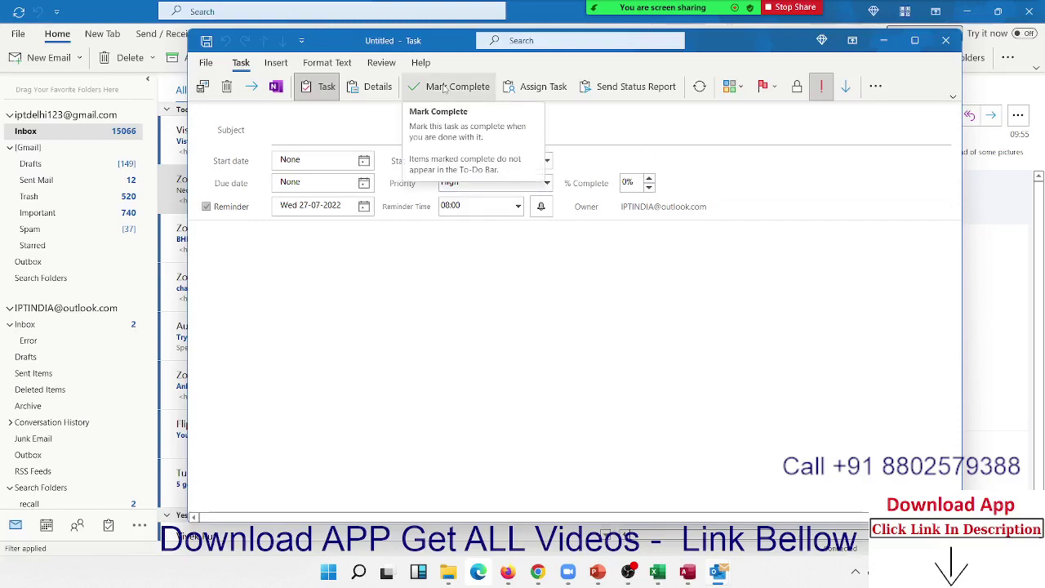
pyautogui.click(957, 39)
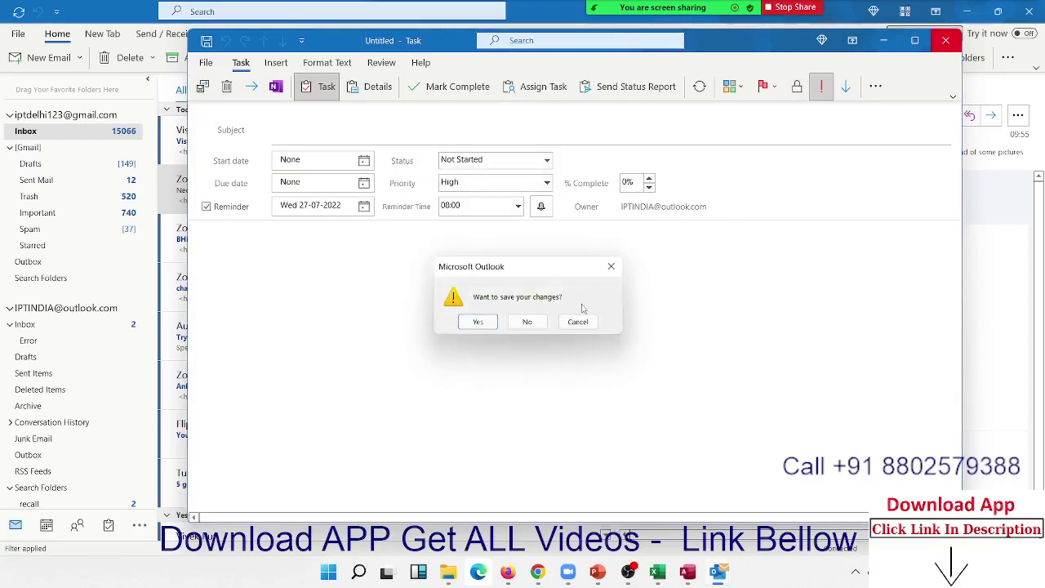
pyautogui.click(543, 323)
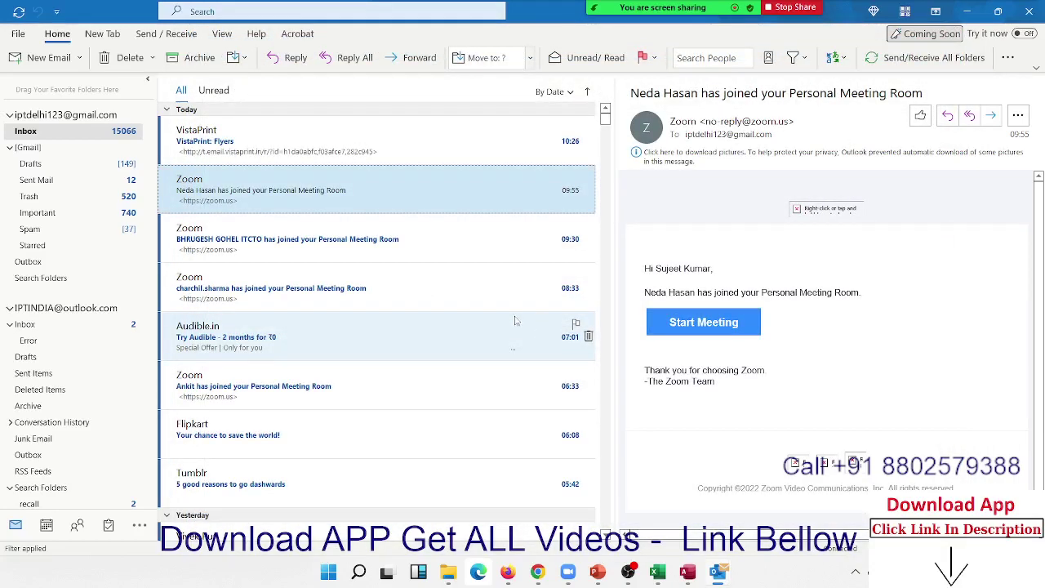
# Open the More Stationery theme picker under E-mail Message Using.
pyautogui.click(84, 55)
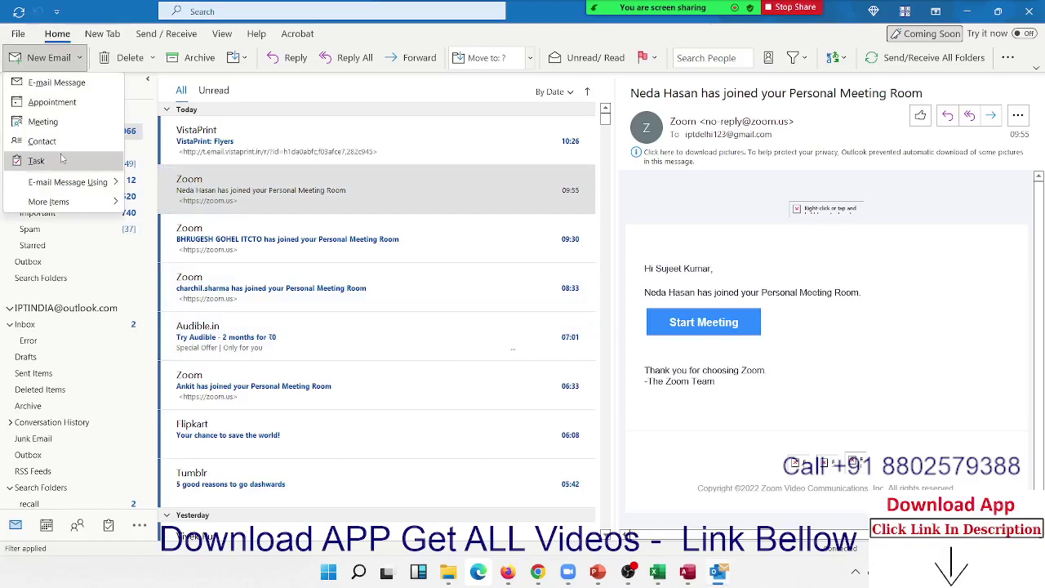
pyautogui.moveTo(65, 183)
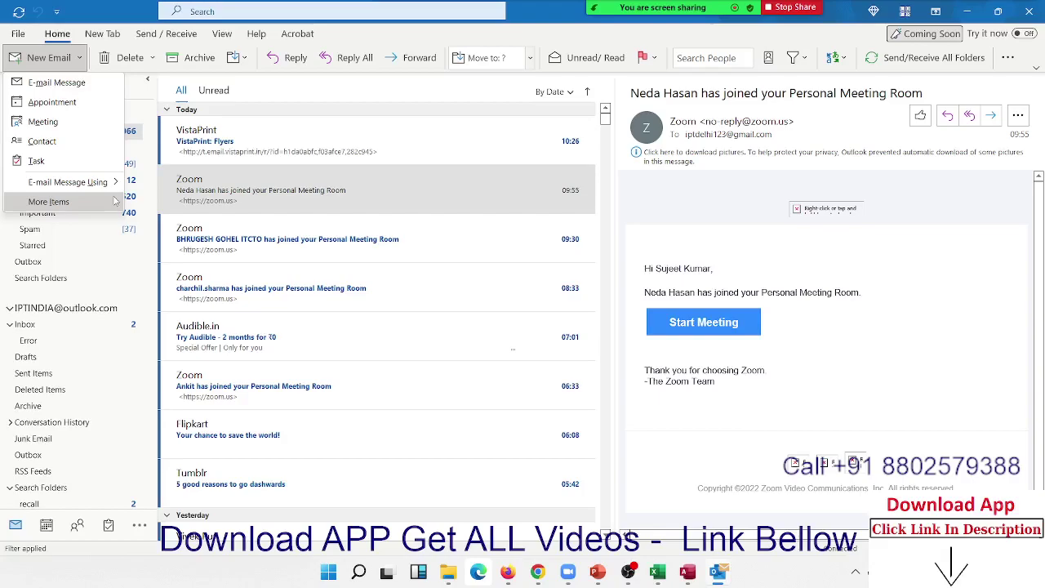
pyautogui.moveTo(116, 201)
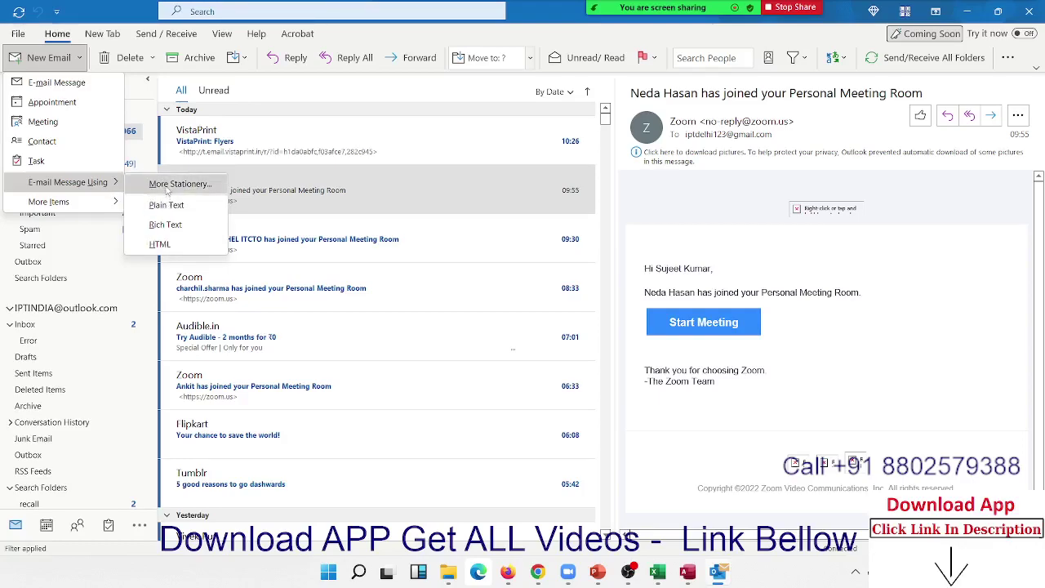
pyautogui.click(165, 185)
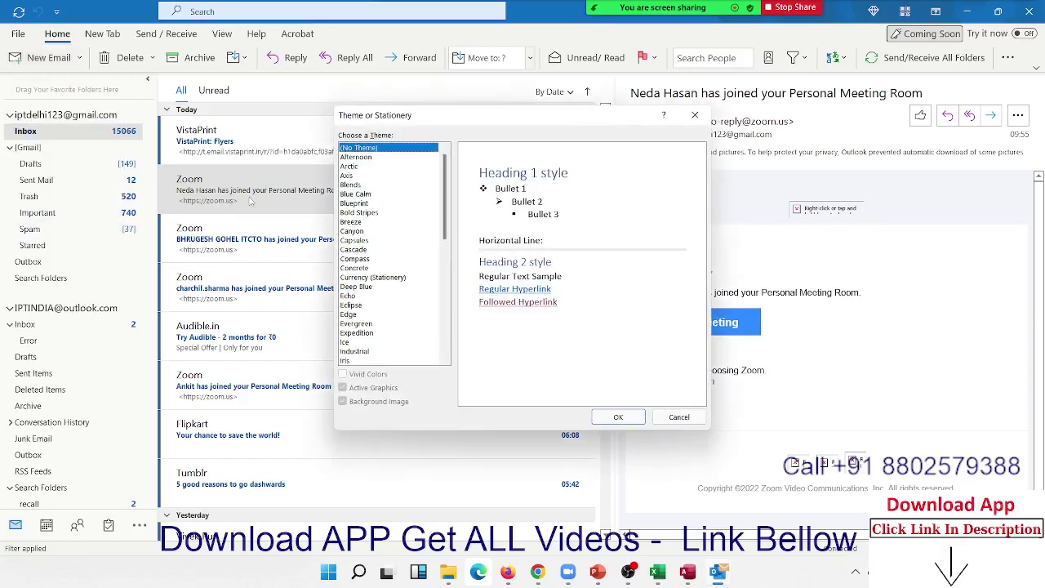
# Preview several stationery themes, confirm Ice, and start in the new message body.
pyautogui.click(376, 193)
pyautogui.click(361, 202)
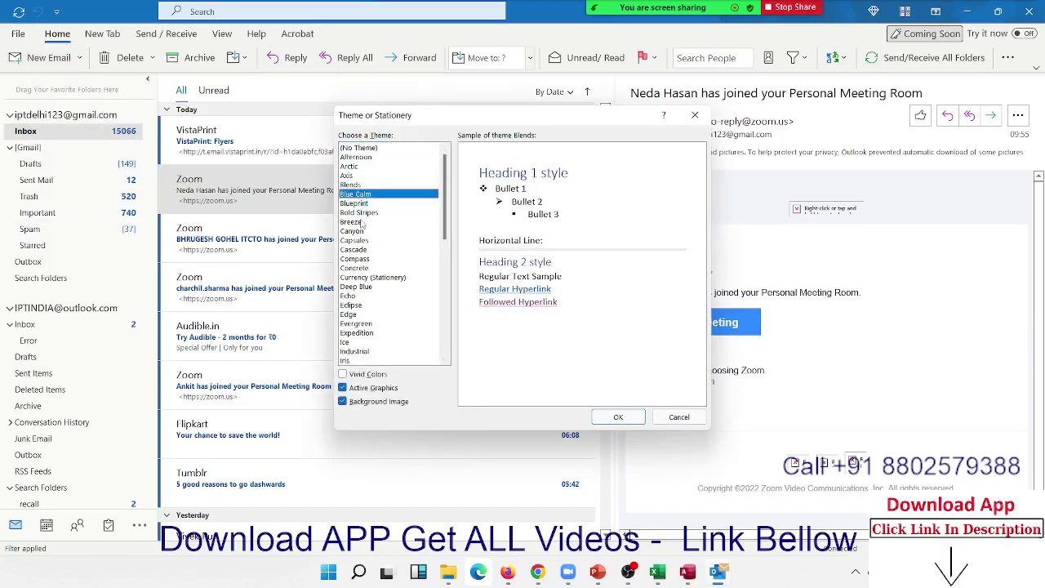
pyautogui.click(362, 222)
pyautogui.click(361, 250)
pyautogui.click(359, 277)
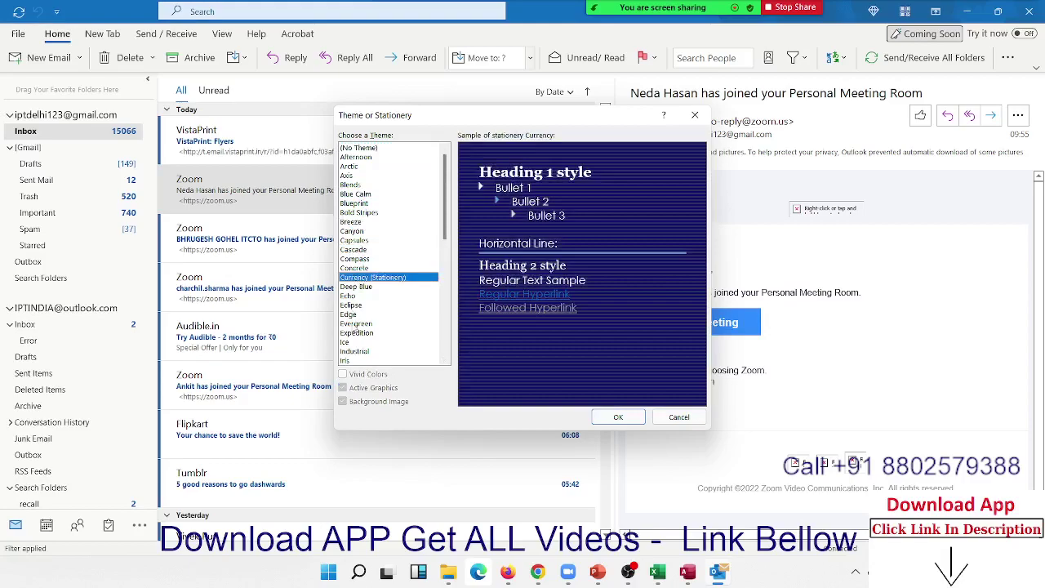
pyautogui.click(354, 324)
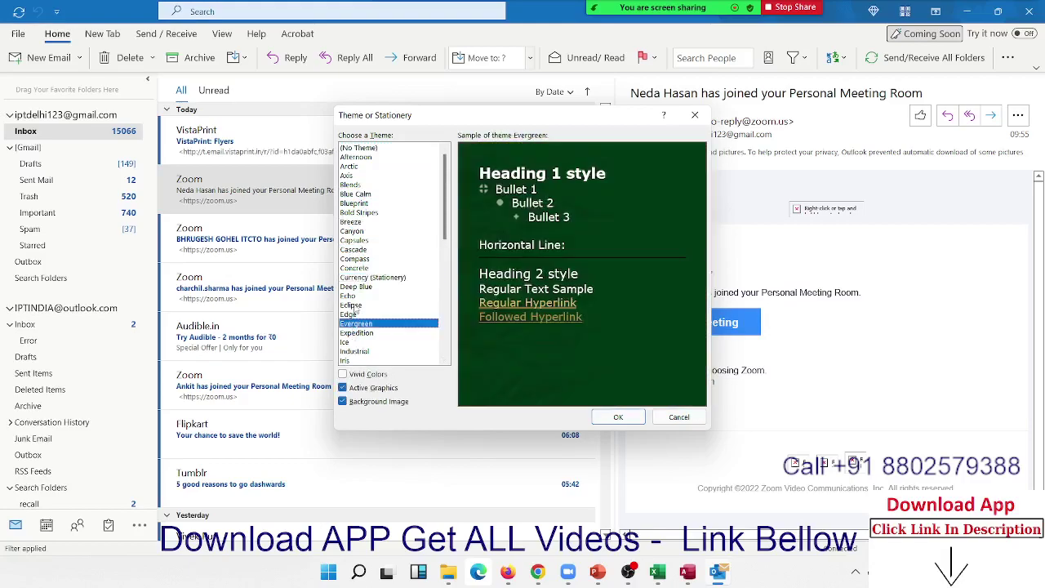
pyautogui.click(366, 342)
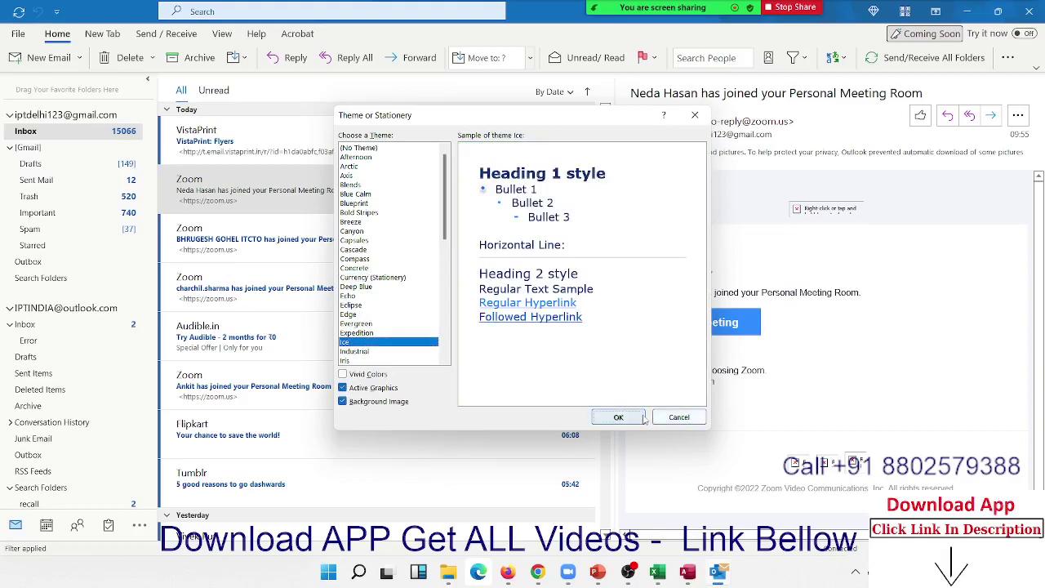
pyautogui.click(619, 416)
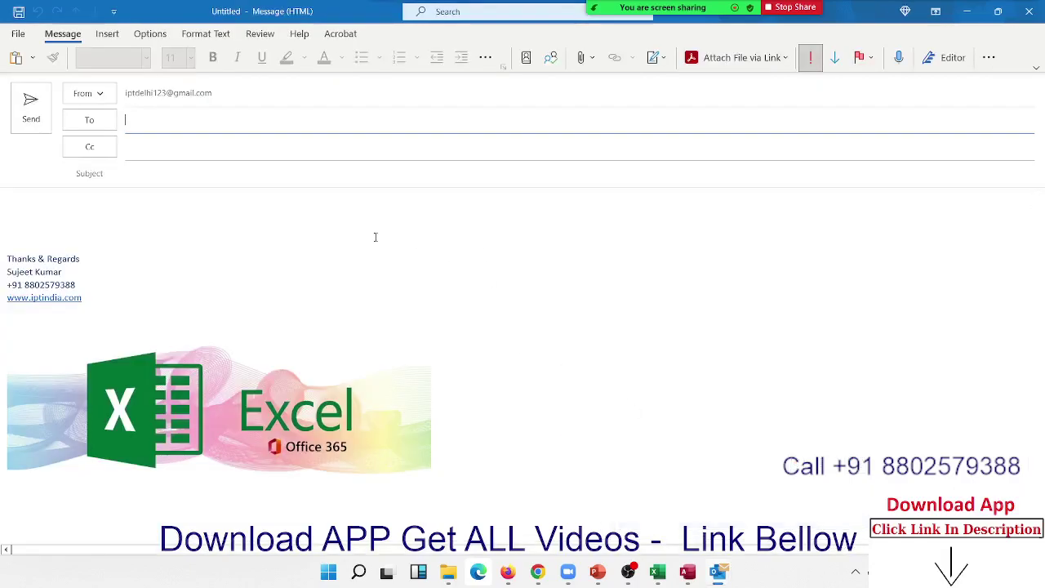
pyautogui.click(375, 237)
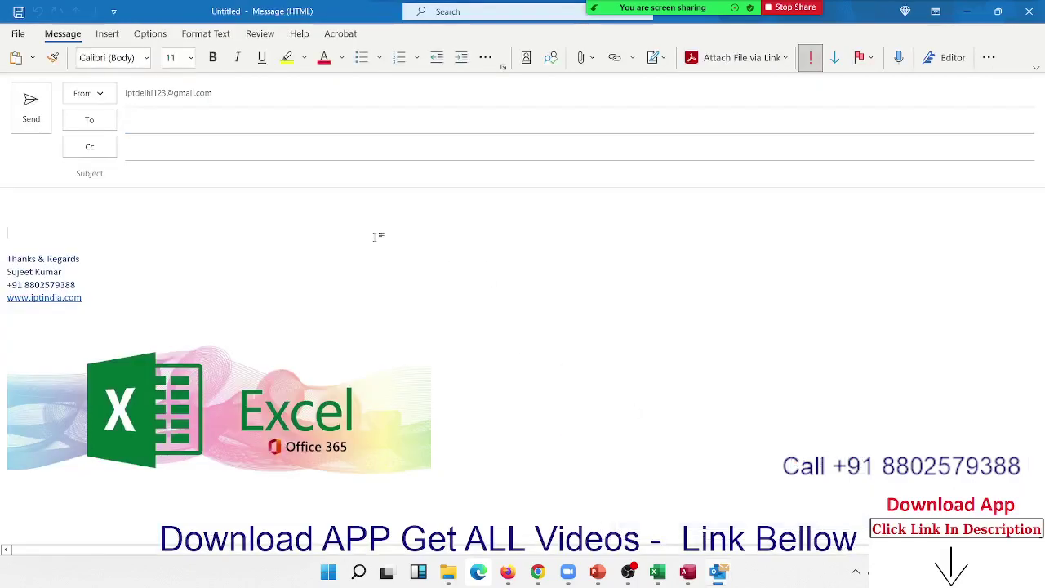
# Discard the Ice message, then create a Plain Text email, restore its window, and close it.
pyautogui.click(1031, 10)
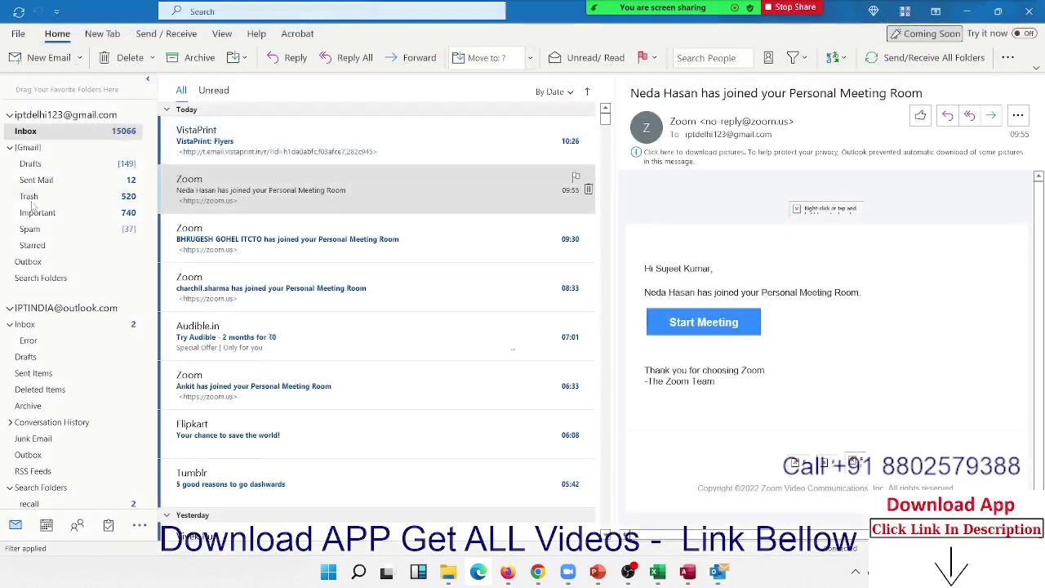
pyautogui.click(80, 62)
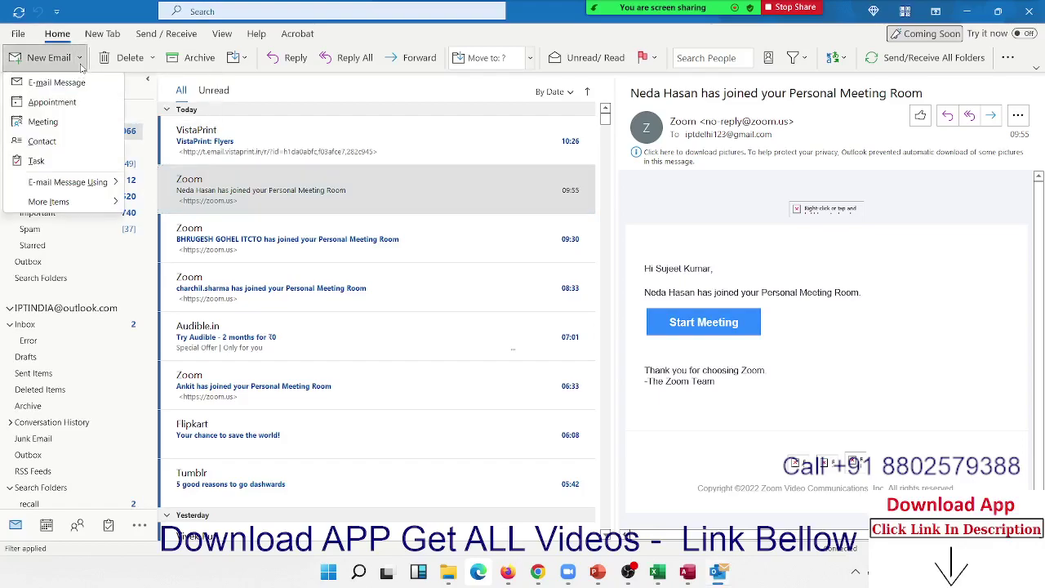
pyautogui.moveTo(89, 181)
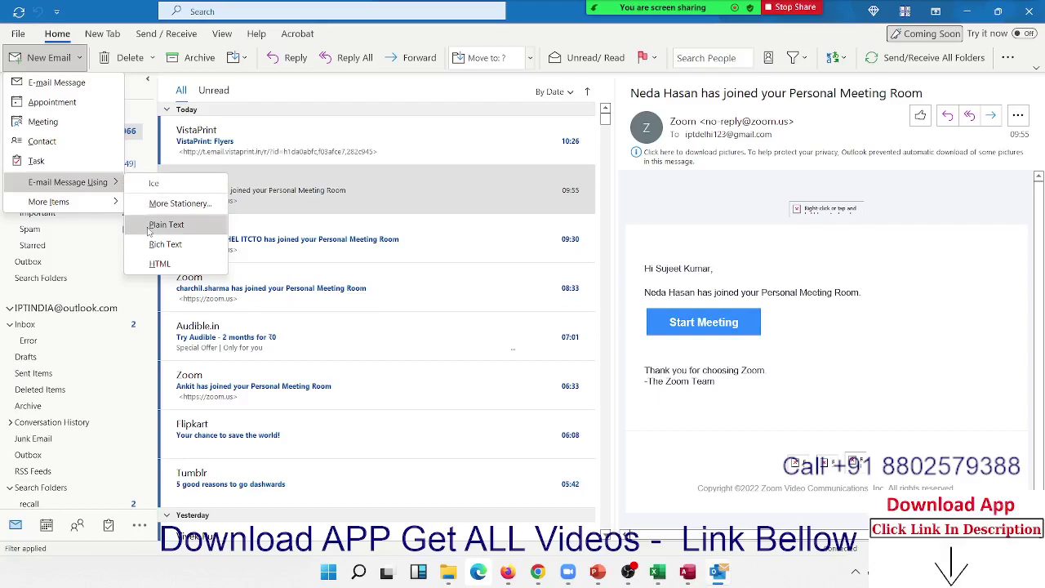
pyautogui.click(150, 229)
pyautogui.click(161, 283)
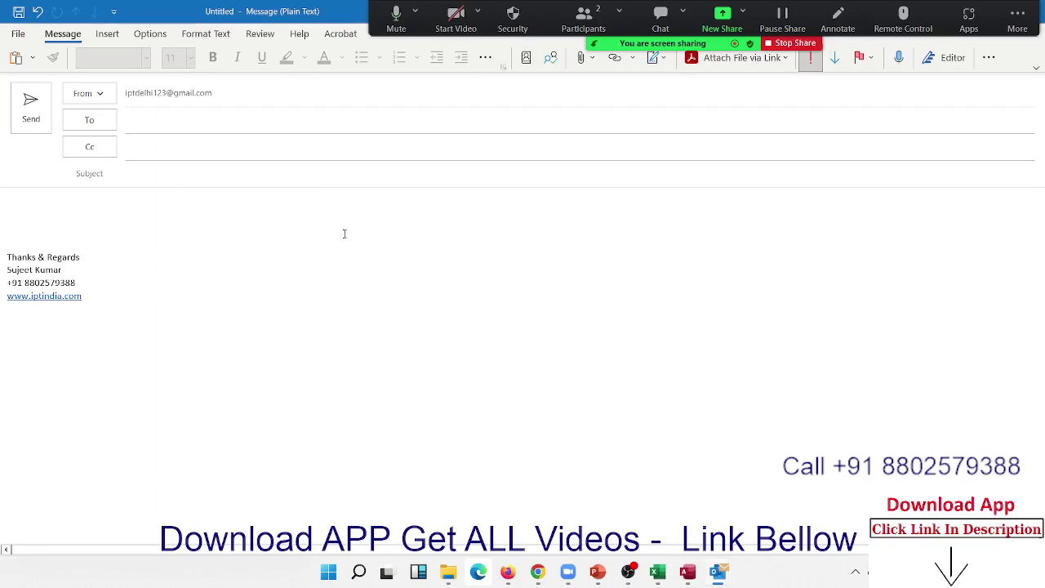
pyautogui.click(997, 11)
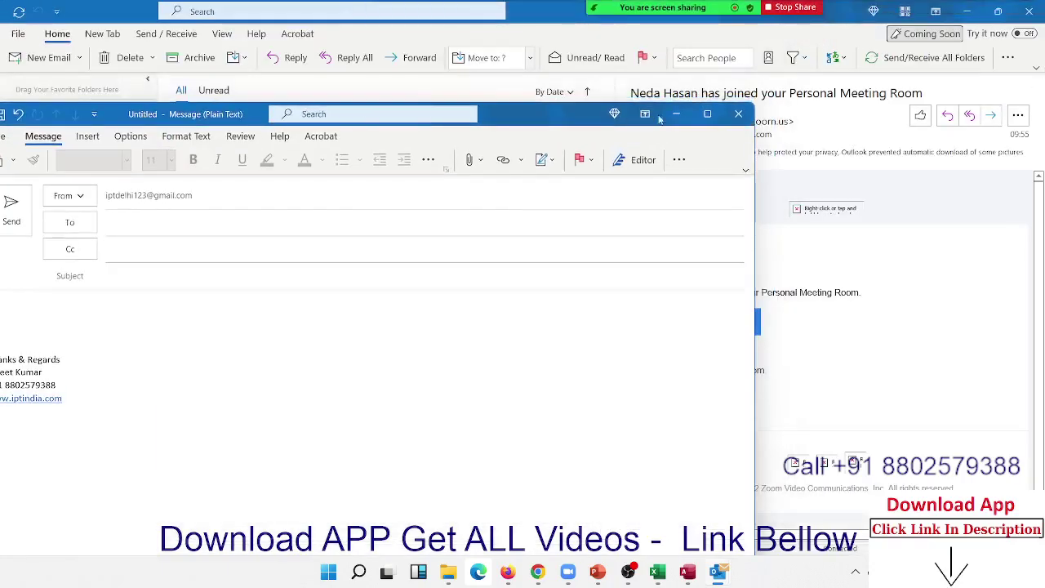
pyautogui.click(733, 112)
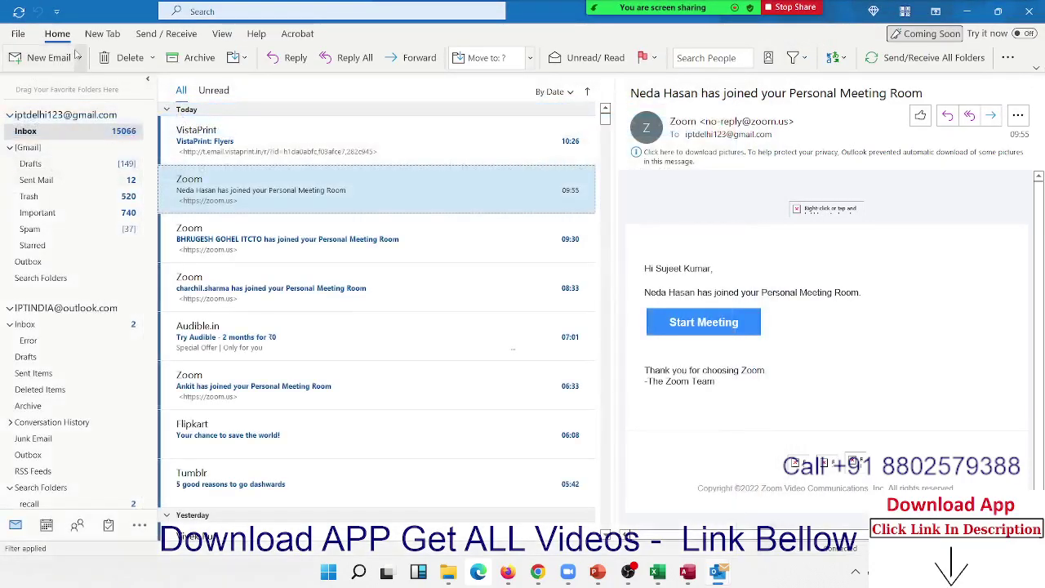
pyautogui.click(79, 57)
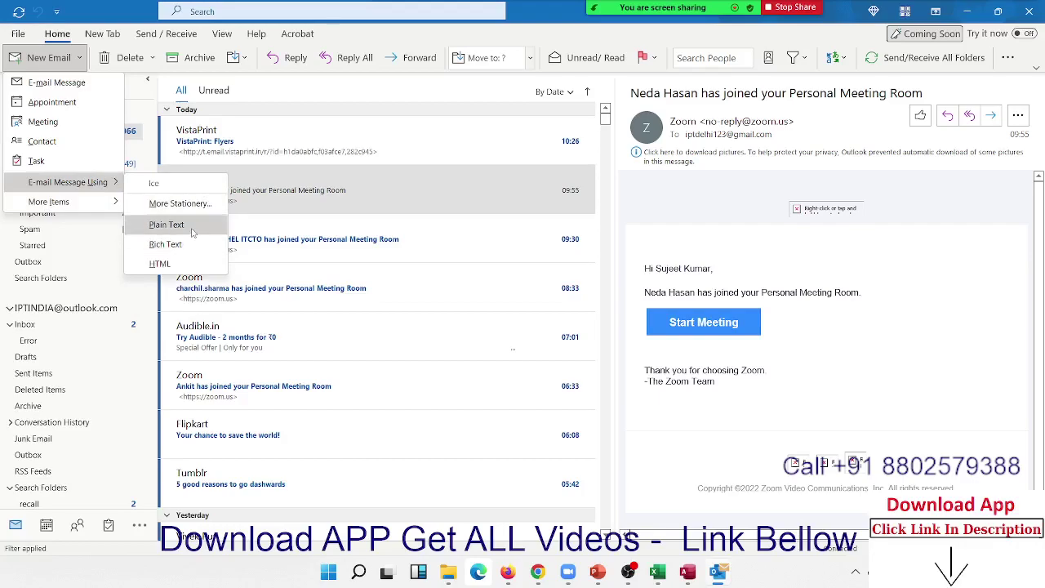
pyautogui.click(160, 263)
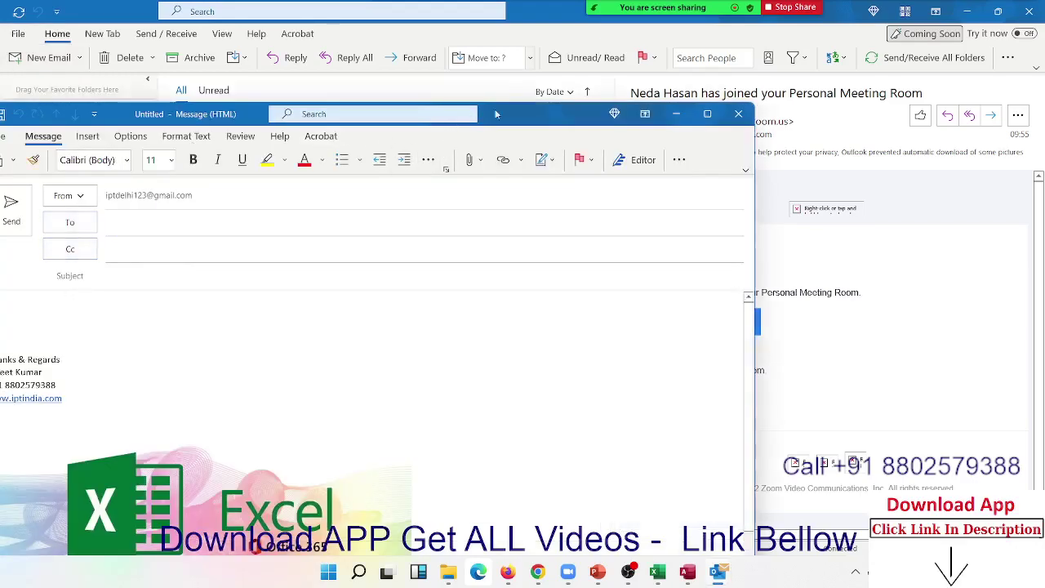
pyautogui.moveTo(526, 115); pyautogui.dragTo(650, 78)
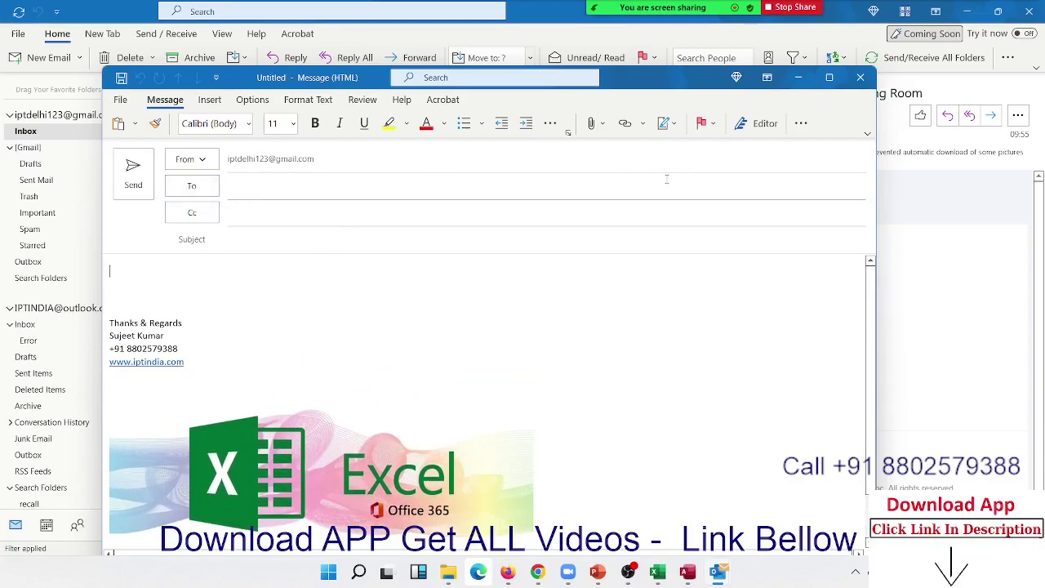
pyautogui.click(873, 82)
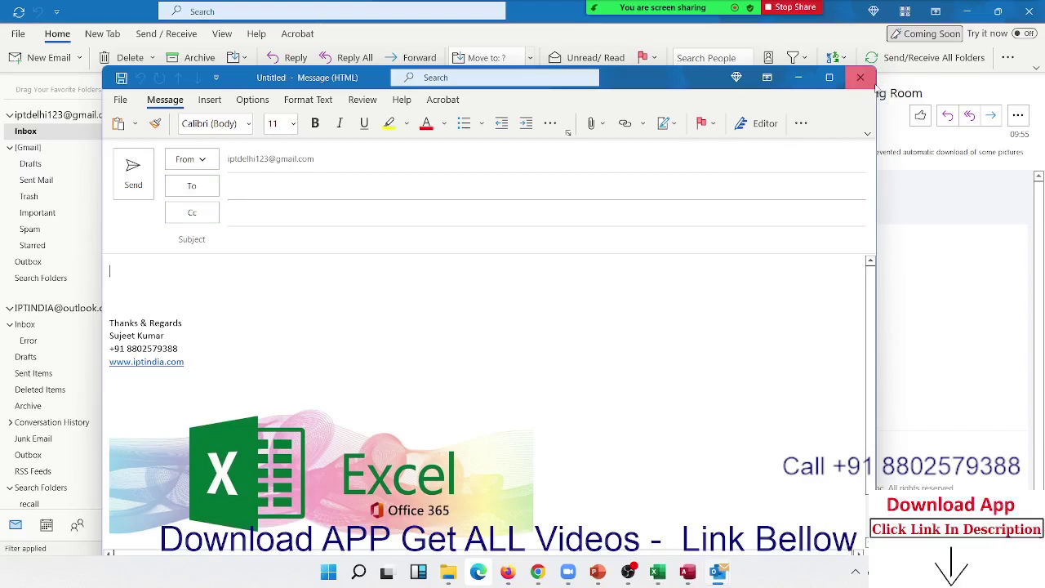
# Create a Post in This Folder item with subject 'Test' and post it to the Inbox.
pyautogui.click(79, 58)
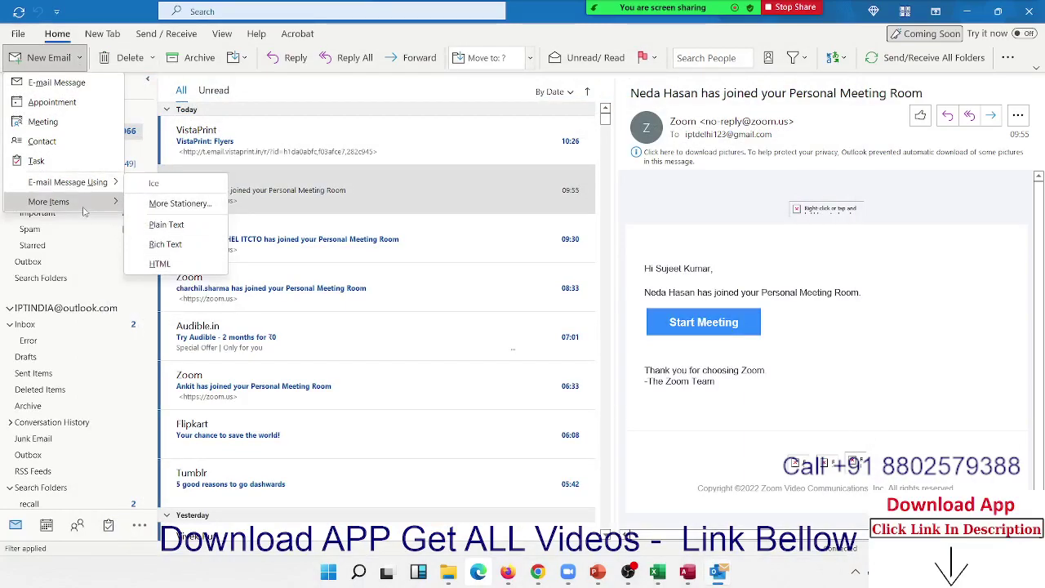
pyautogui.moveTo(83, 210)
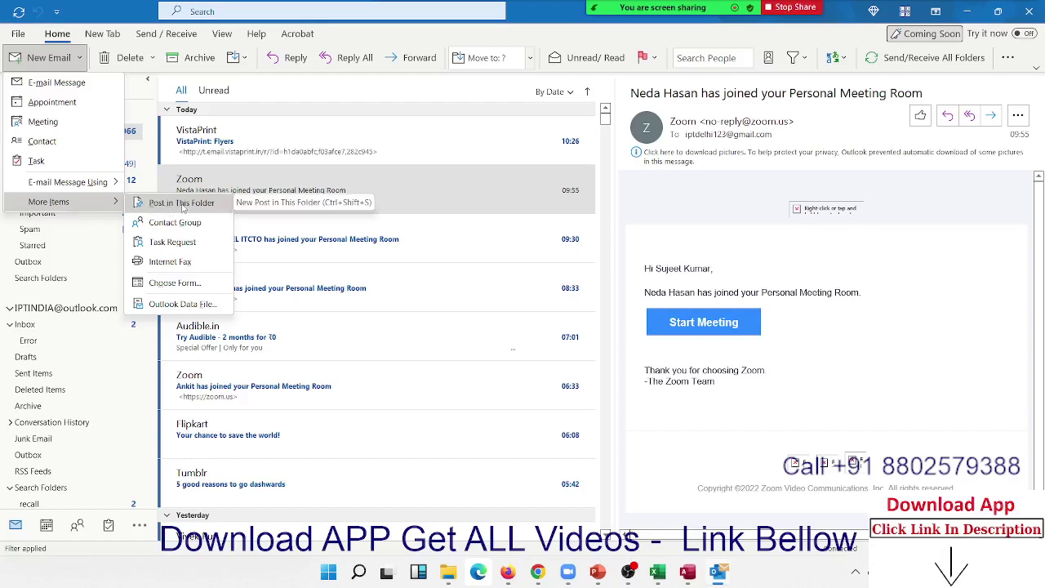
pyautogui.click(181, 204)
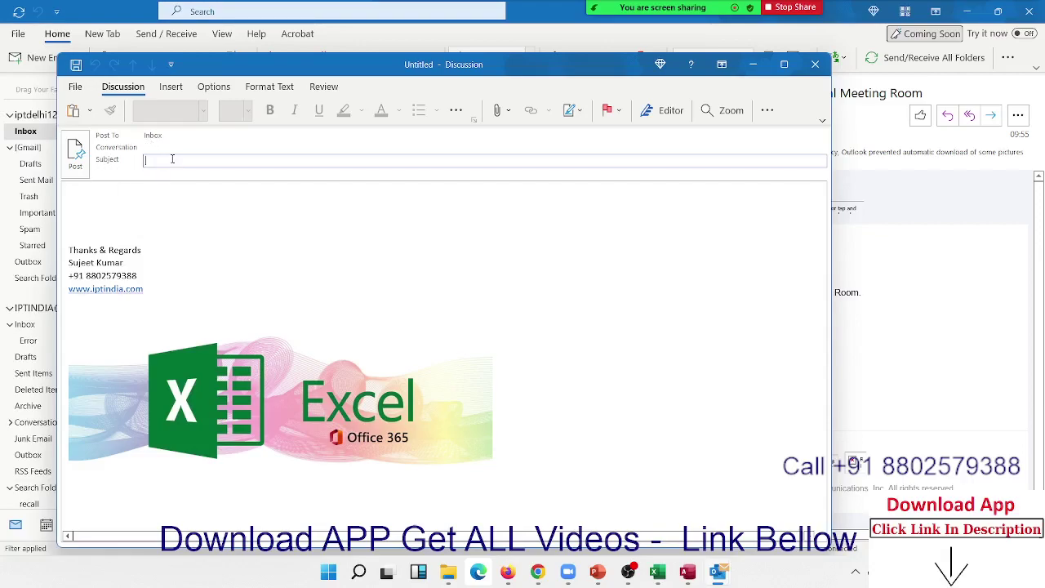
pyautogui.write('Ts')
pyautogui.click(153, 135)
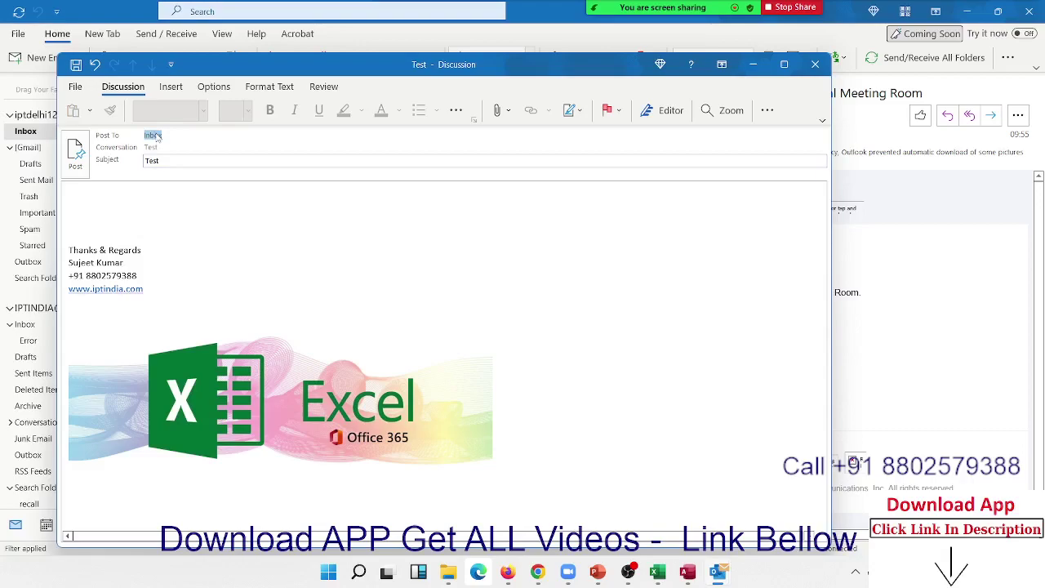
pyautogui.click(75, 156)
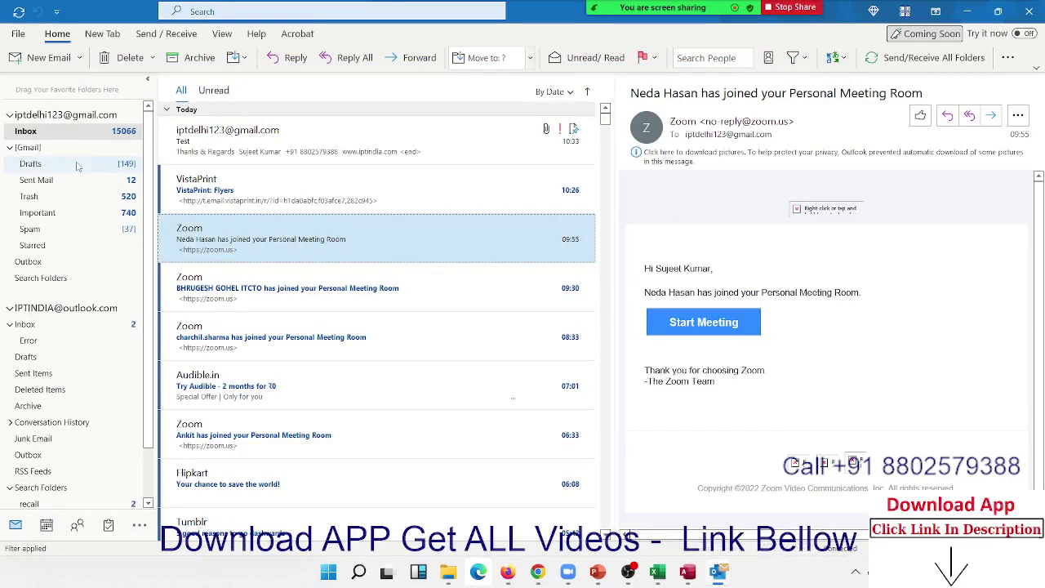
pyautogui.click(24, 325)
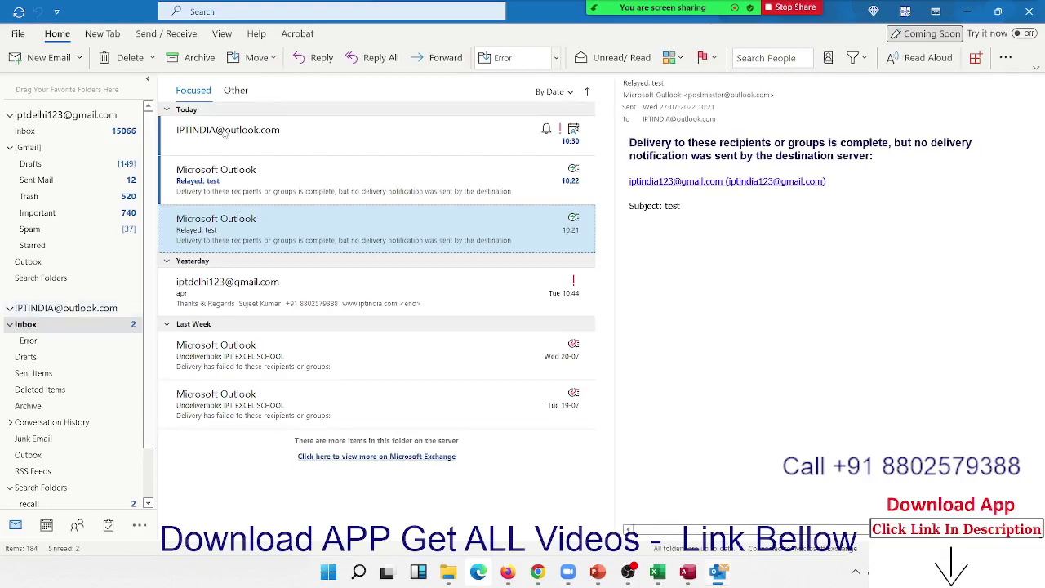
pyautogui.click(246, 142)
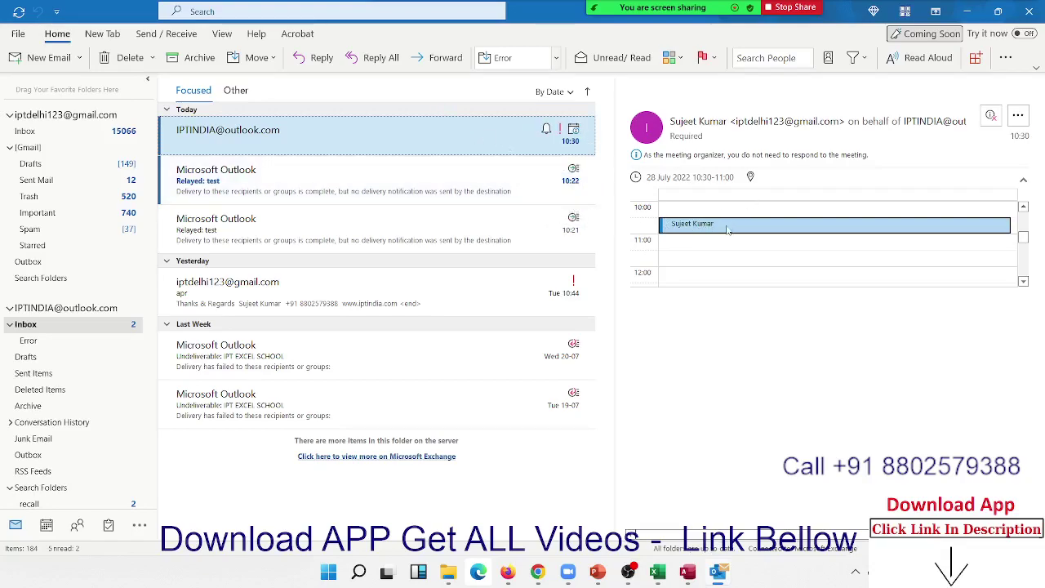
pyautogui.moveTo(650, 138)
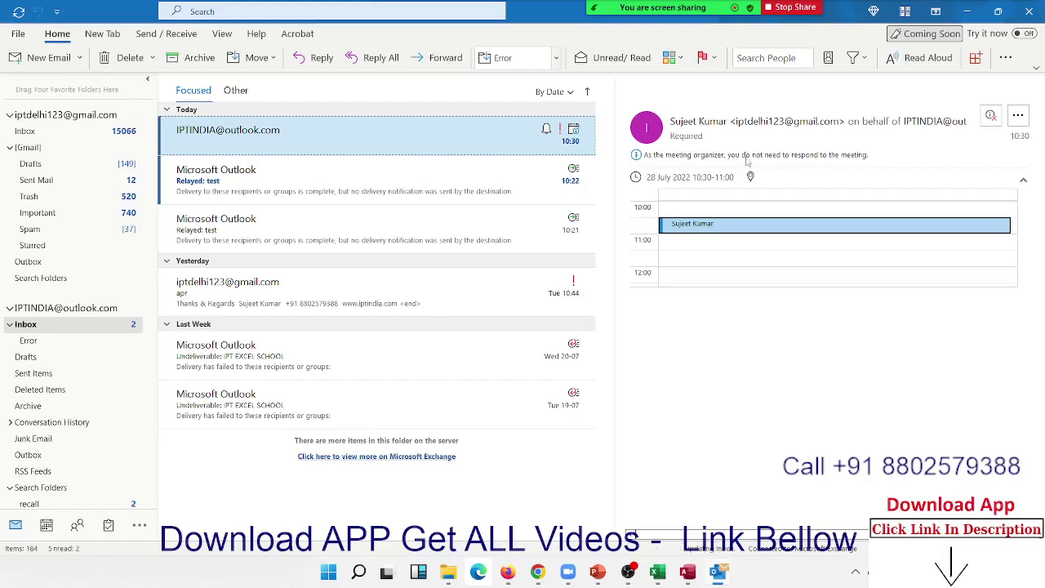
pyautogui.click(1021, 117)
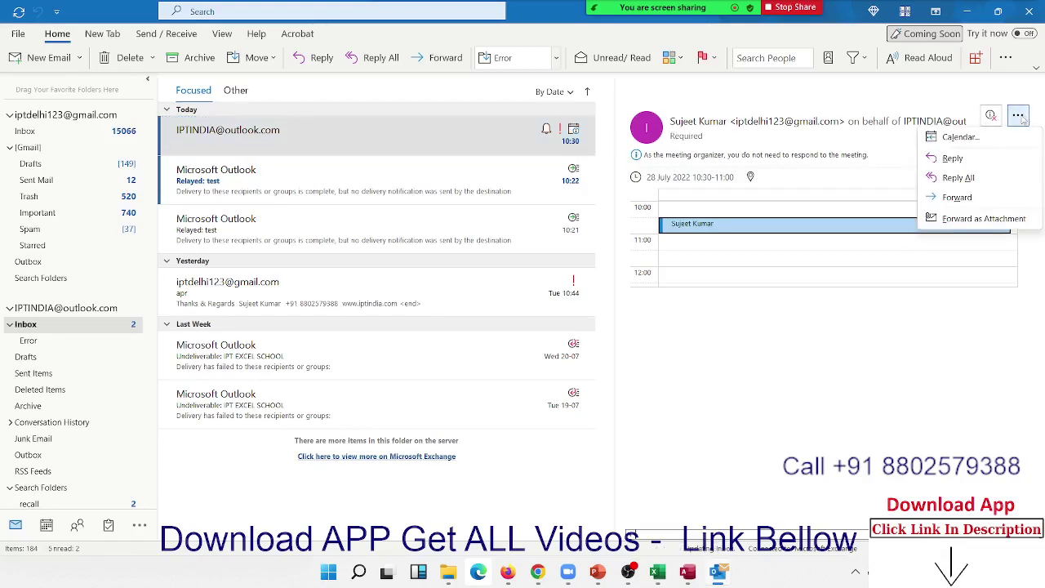
pyautogui.click(978, 125)
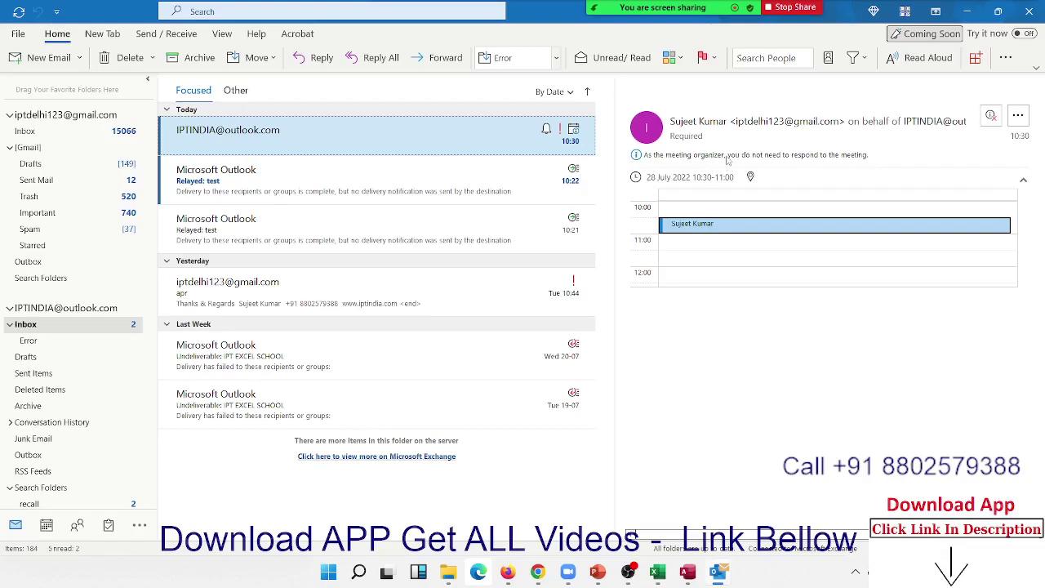
pyautogui.click(216, 197)
pyautogui.click(233, 142)
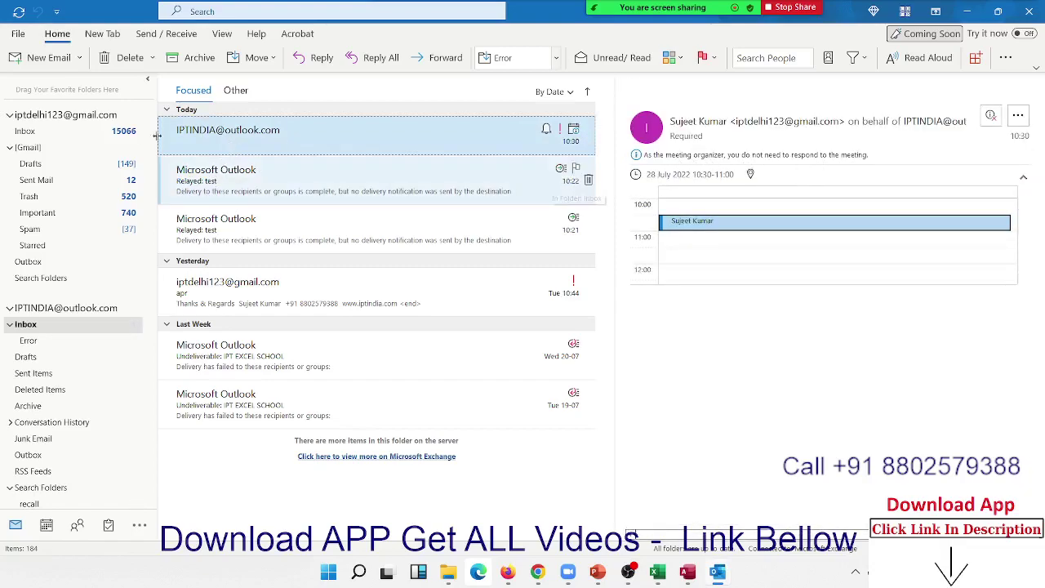
# Switch to the Gmail Inbox and preview the 'Test' post.
pyautogui.click(49, 133)
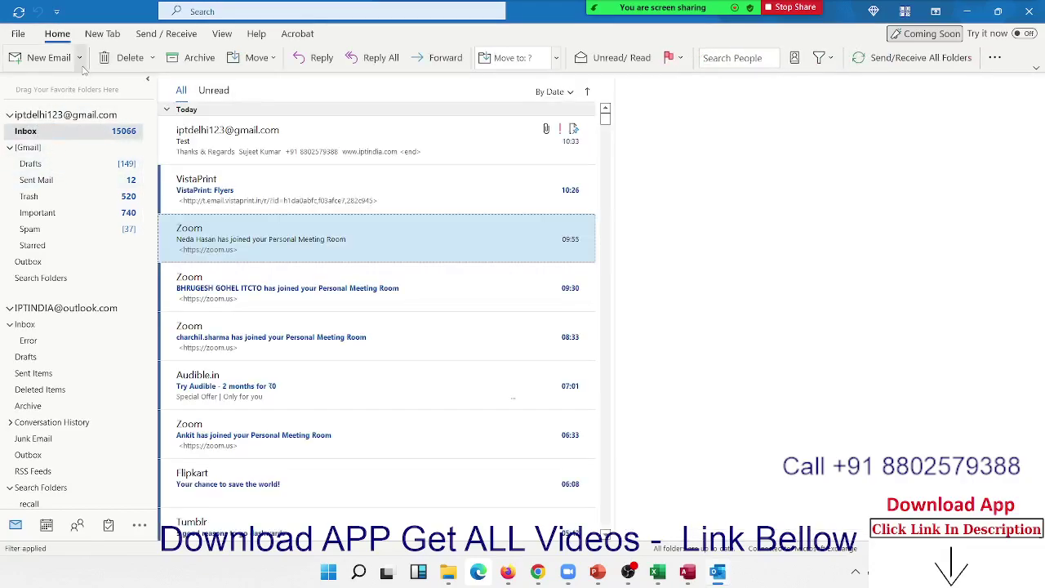
pyautogui.click(80, 57)
pyautogui.click(290, 169)
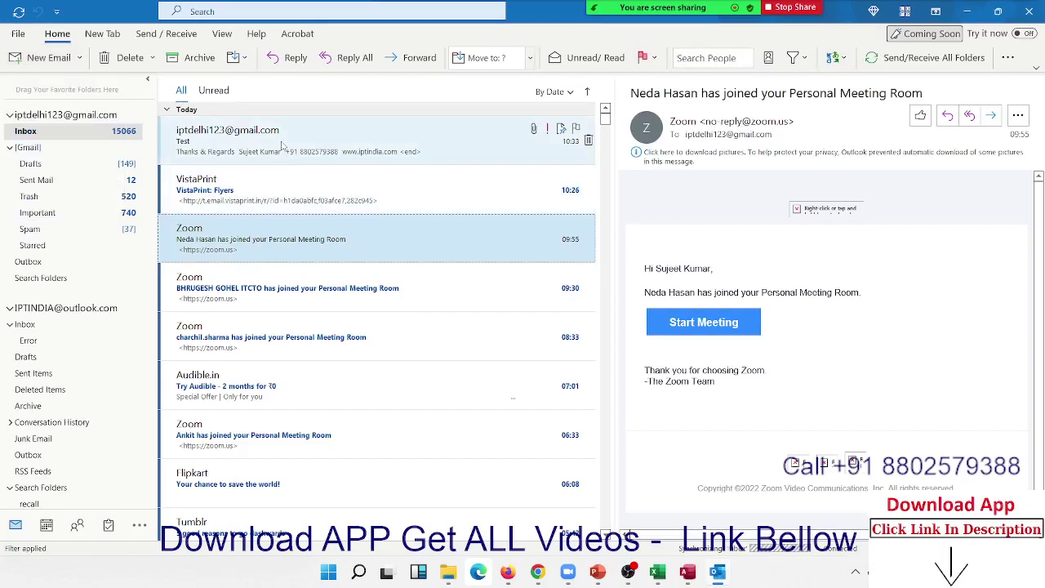
pyautogui.click(282, 145)
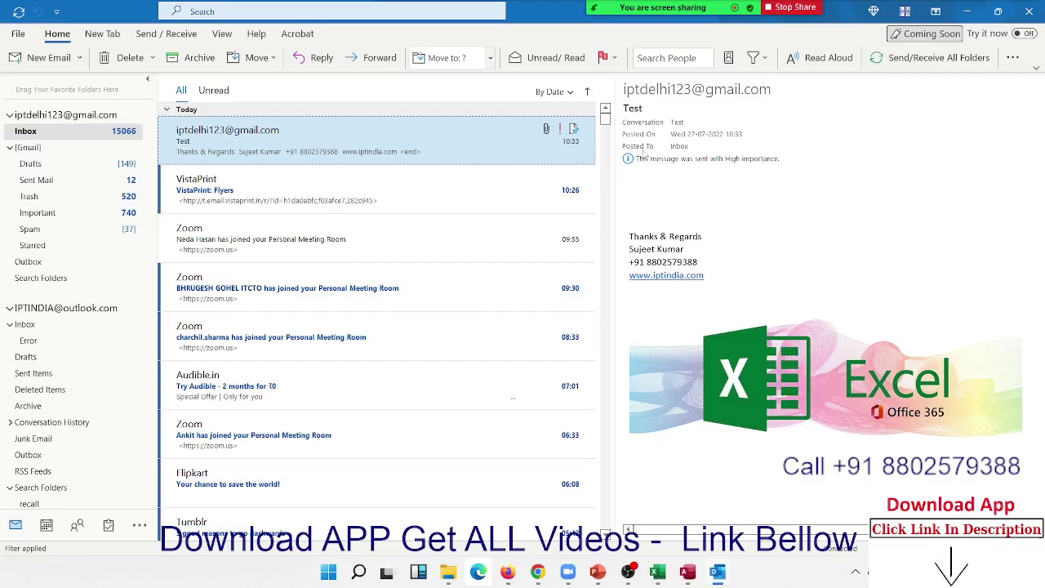
# Review the WriteDataToSQLServer draft in Gmail Drafts, then return to the Gmail Inbox.
pyautogui.click(59, 166)
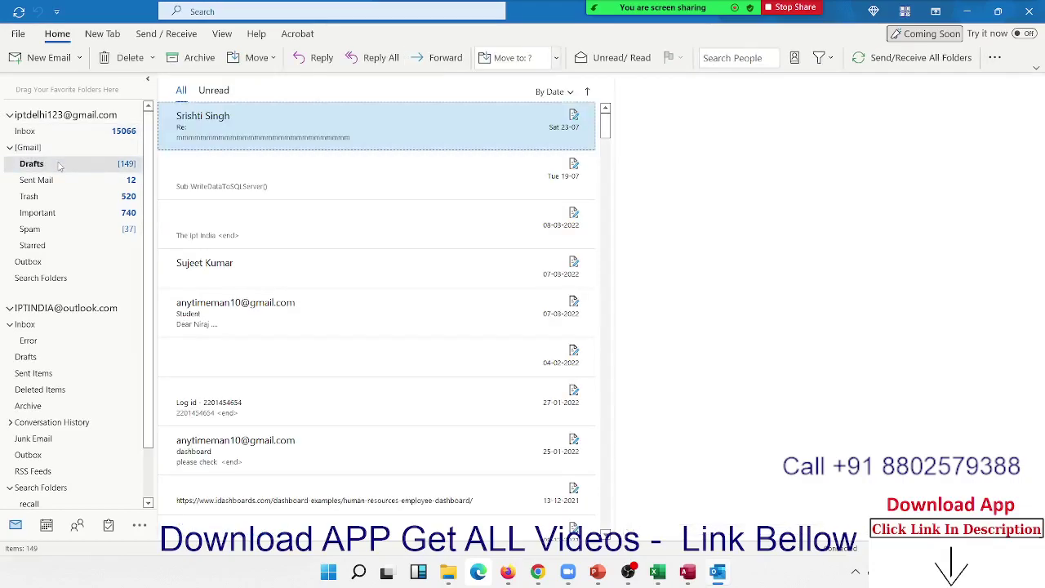
pyautogui.click(316, 171)
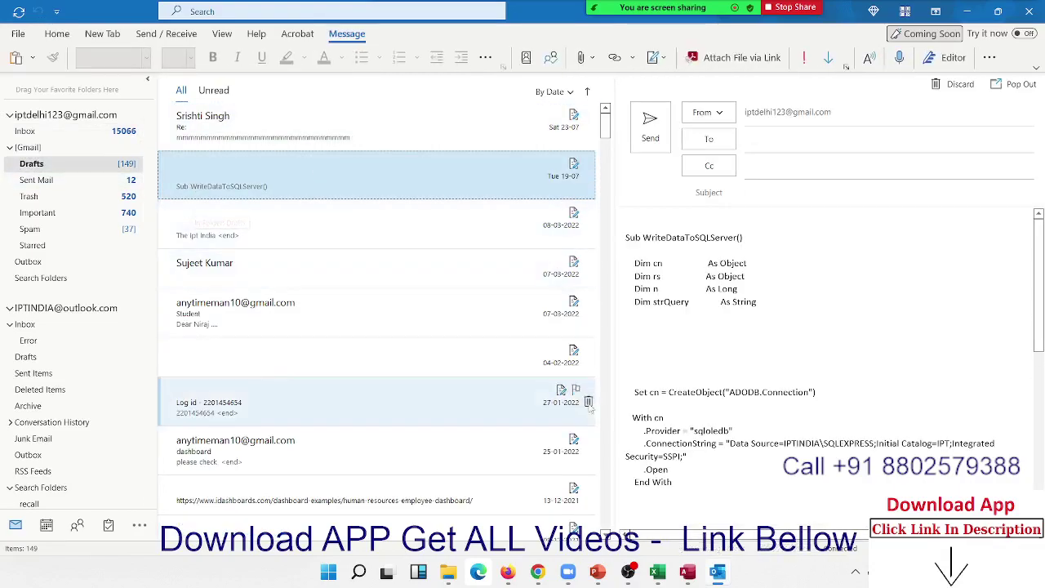
pyautogui.scroll(-4, 706, 452)
pyautogui.scroll(-6, 706, 451)
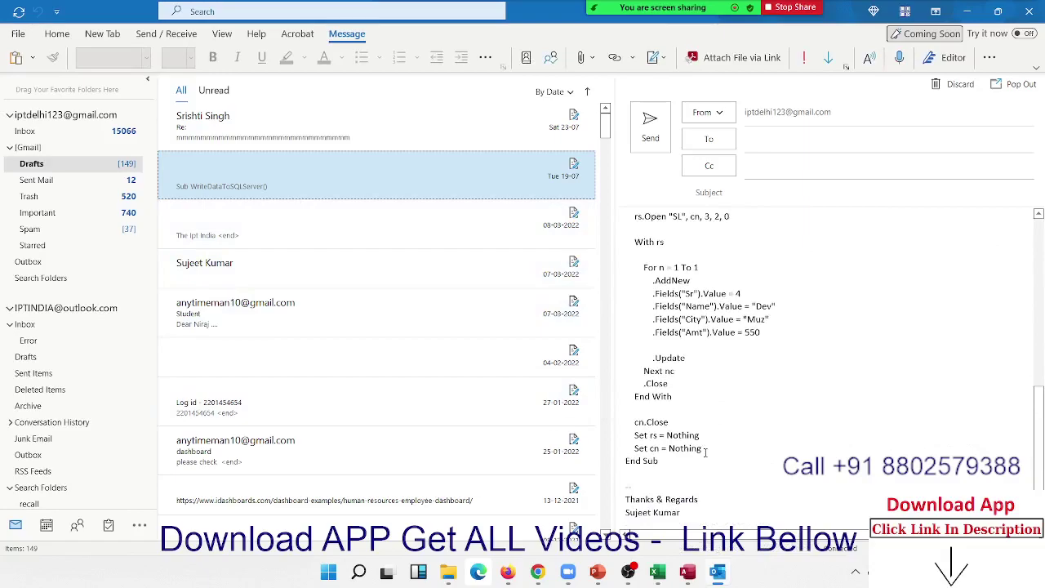
pyautogui.scroll(5, 705, 452)
pyautogui.scroll(5, 706, 452)
pyautogui.scroll(-3, 706, 453)
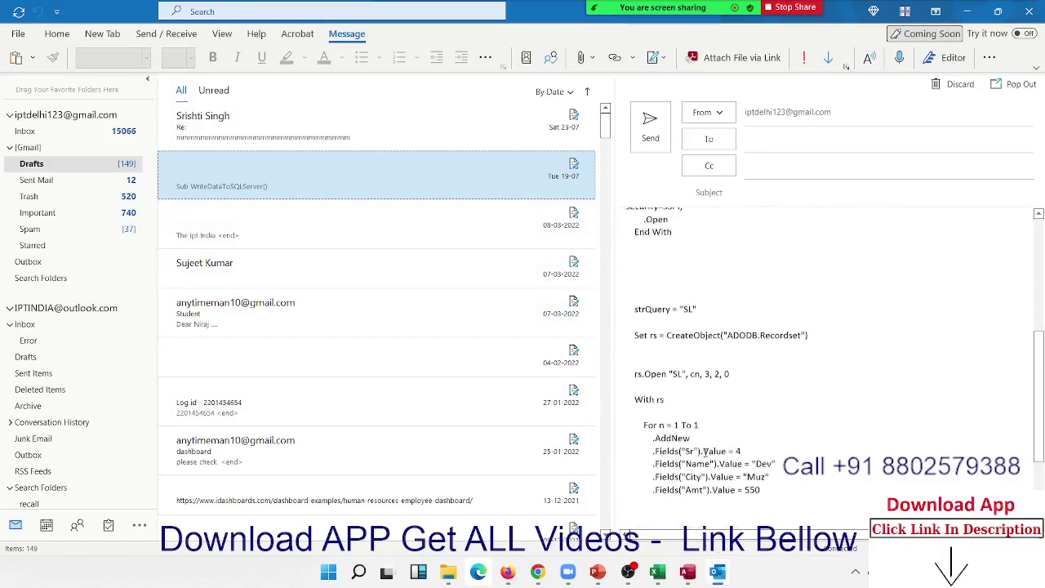
pyautogui.scroll(-5, 705, 453)
pyautogui.scroll(8, 706, 409)
pyautogui.click(40, 132)
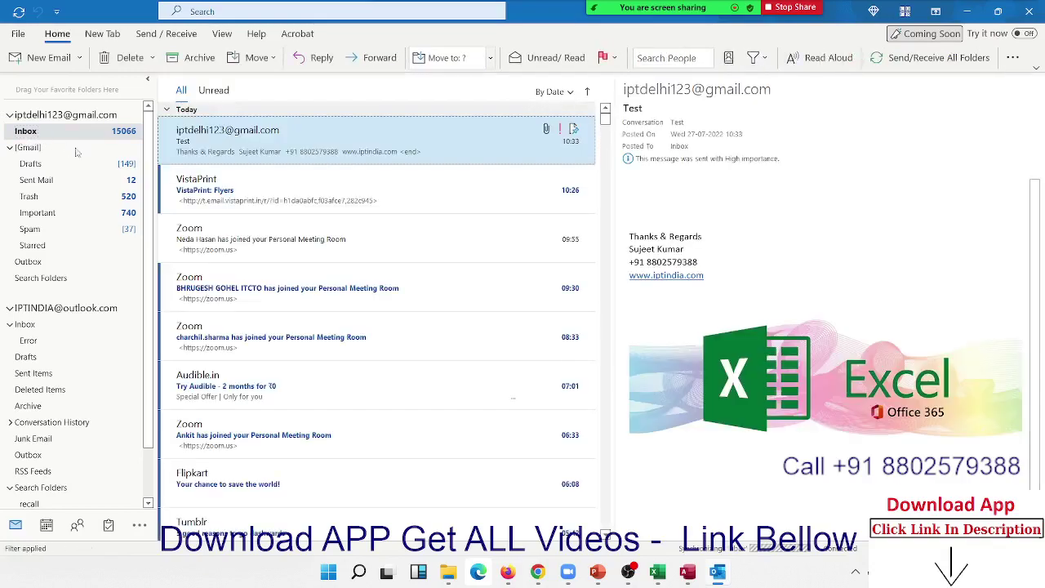
pyautogui.click(82, 57)
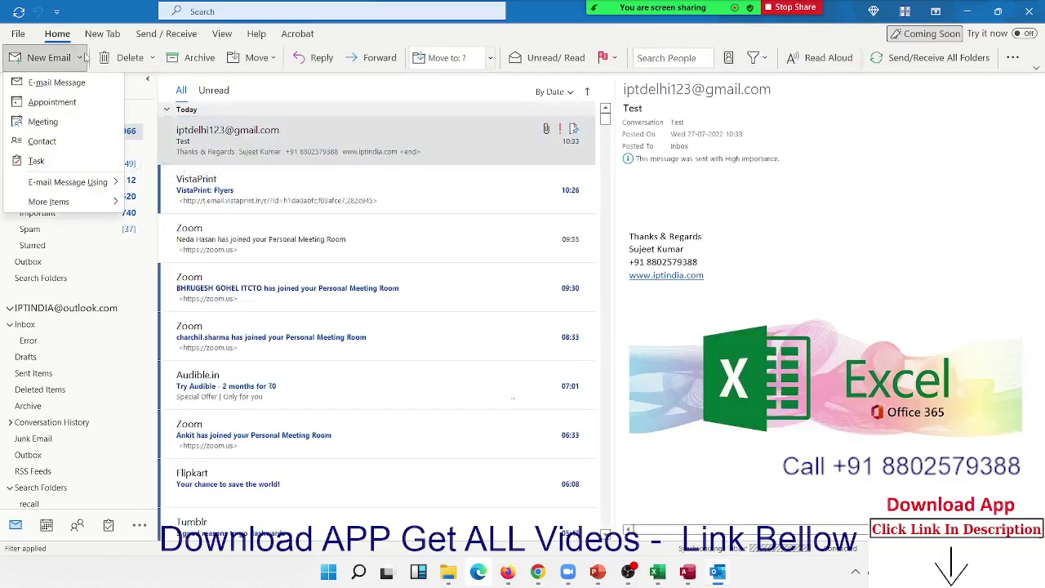
pyautogui.moveTo(98, 202)
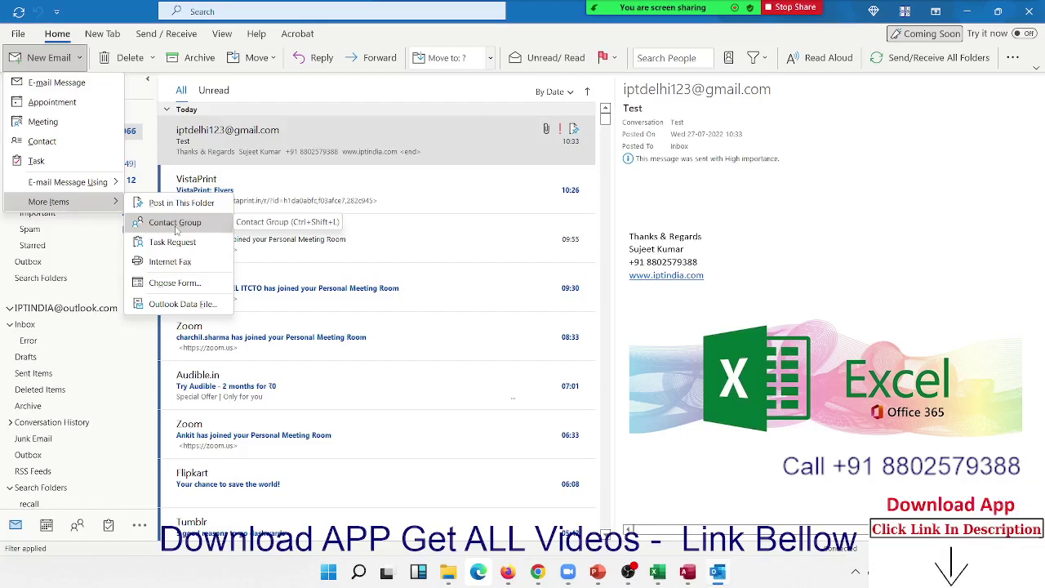
pyautogui.click(175, 224)
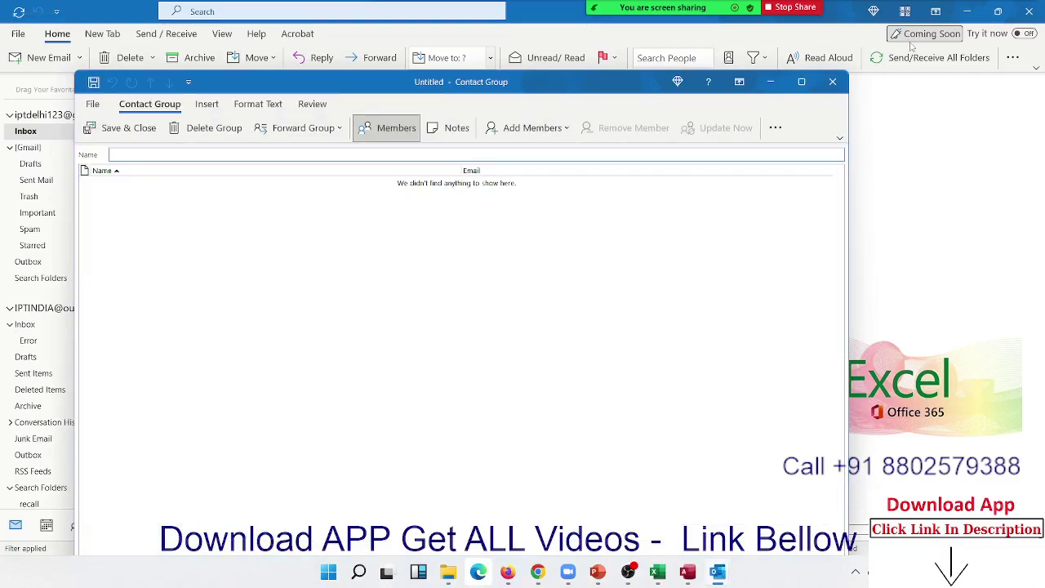
pyautogui.click(844, 72)
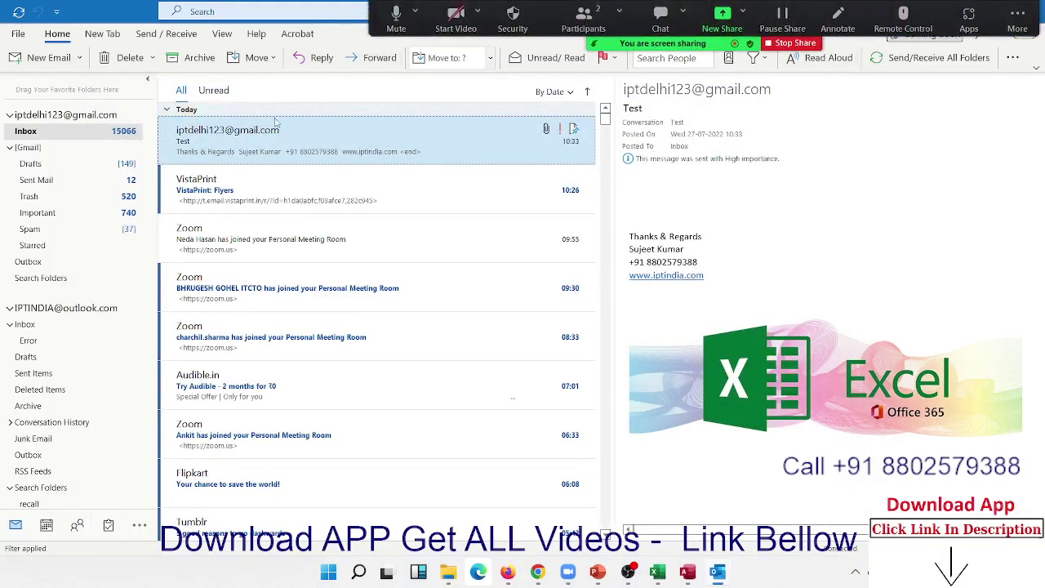
# Start a new Task Request and choose the suggested contact as its recipient.
pyautogui.click(79, 57)
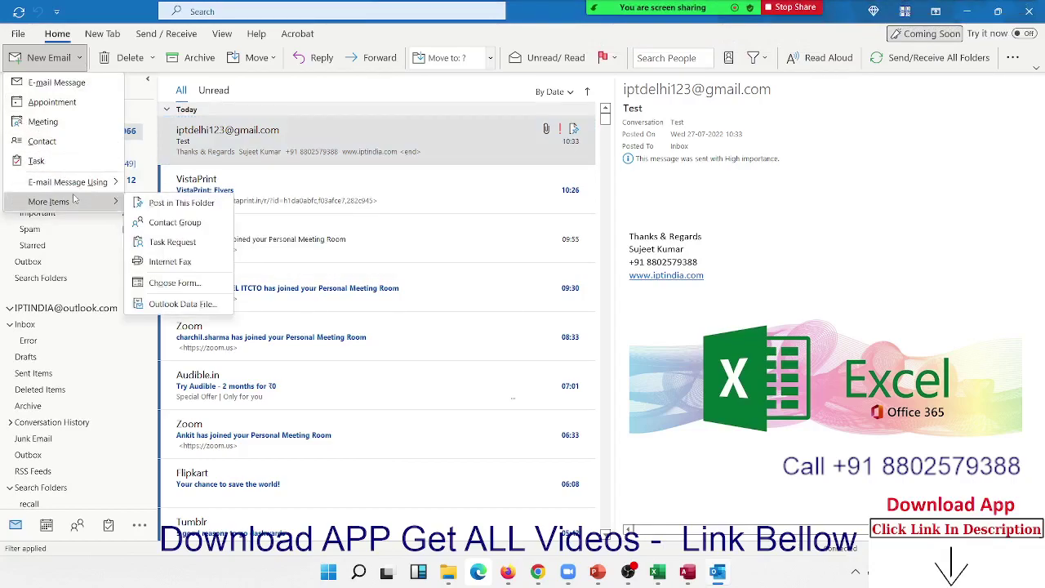
pyautogui.click(158, 244)
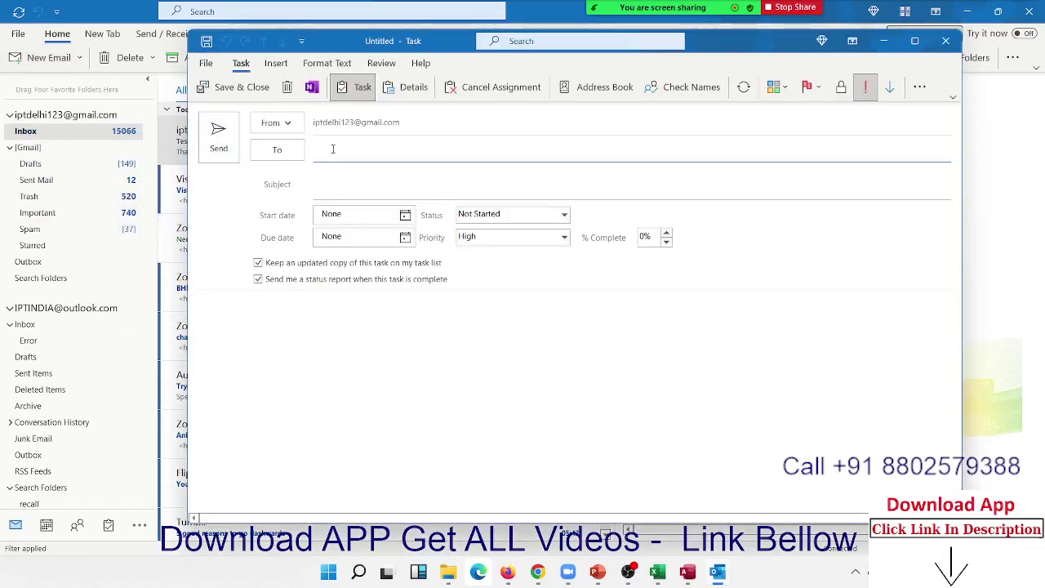
pyautogui.click(333, 149)
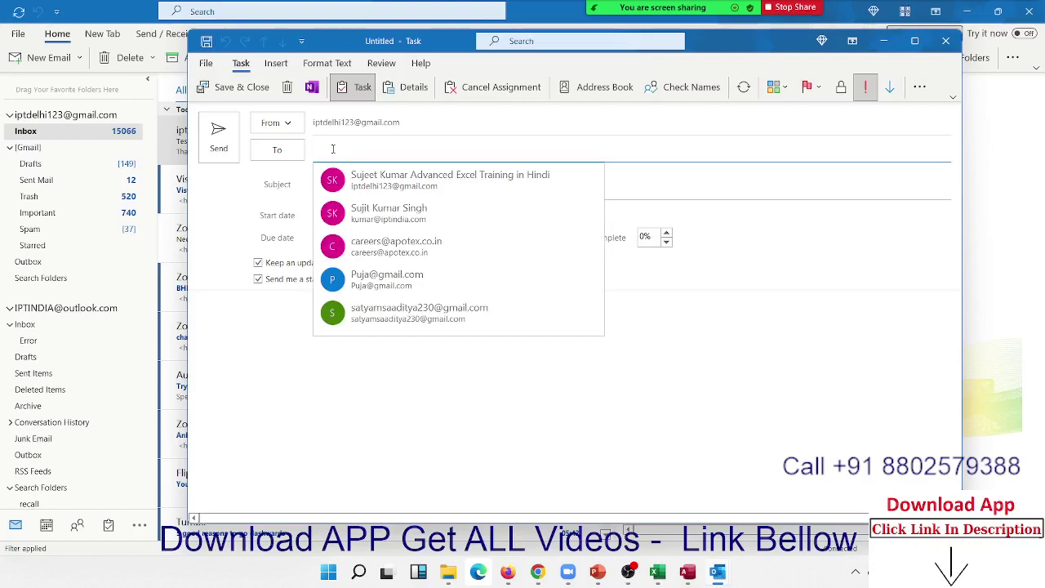
pyautogui.write('ku')
pyautogui.write('m')
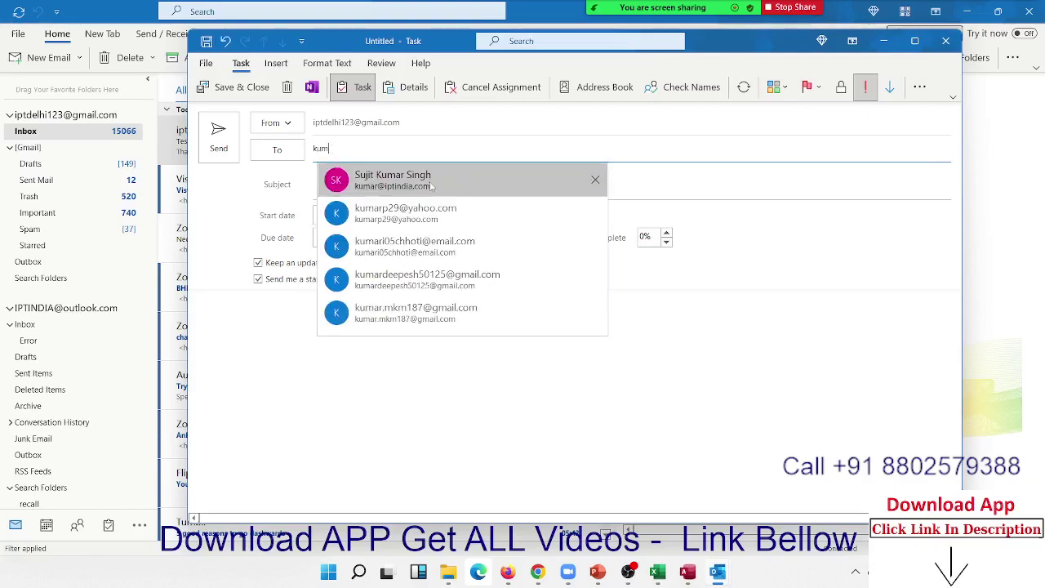
pyautogui.click(391, 186)
pyautogui.click(390, 192)
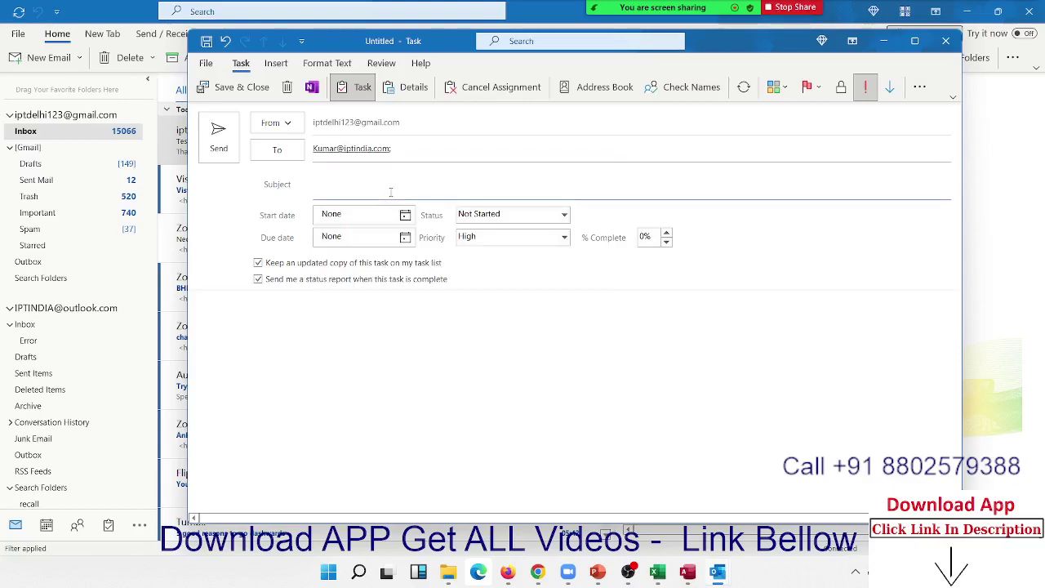
# Give the task request the subject 'Please Do this Job' and send it.
pyautogui.write('Please D')
pyautogui.write('o this')
pyautogui.write(' Jobn')
pyautogui.press('BackSpace')
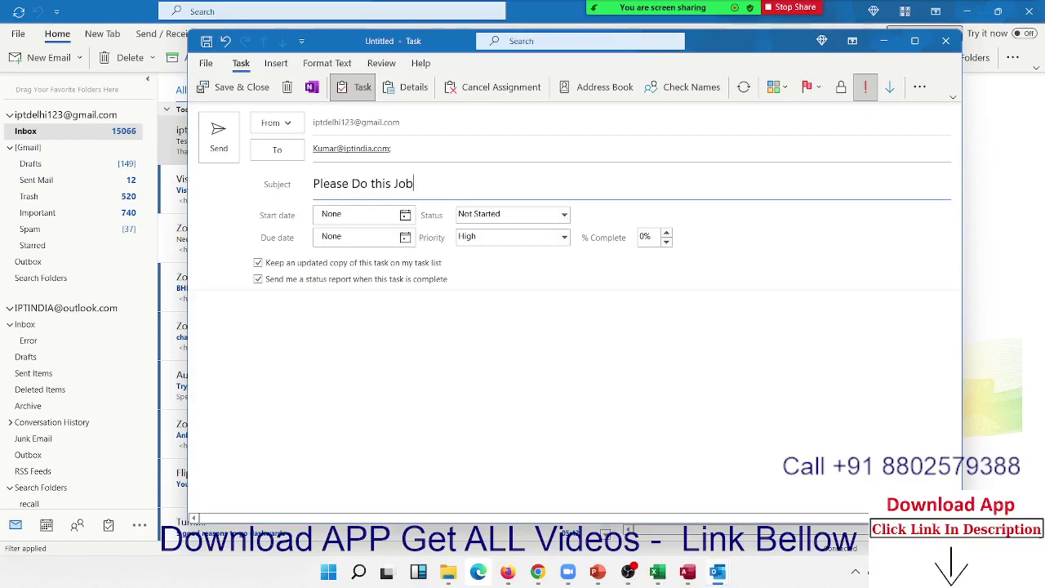
pyautogui.click(295, 319)
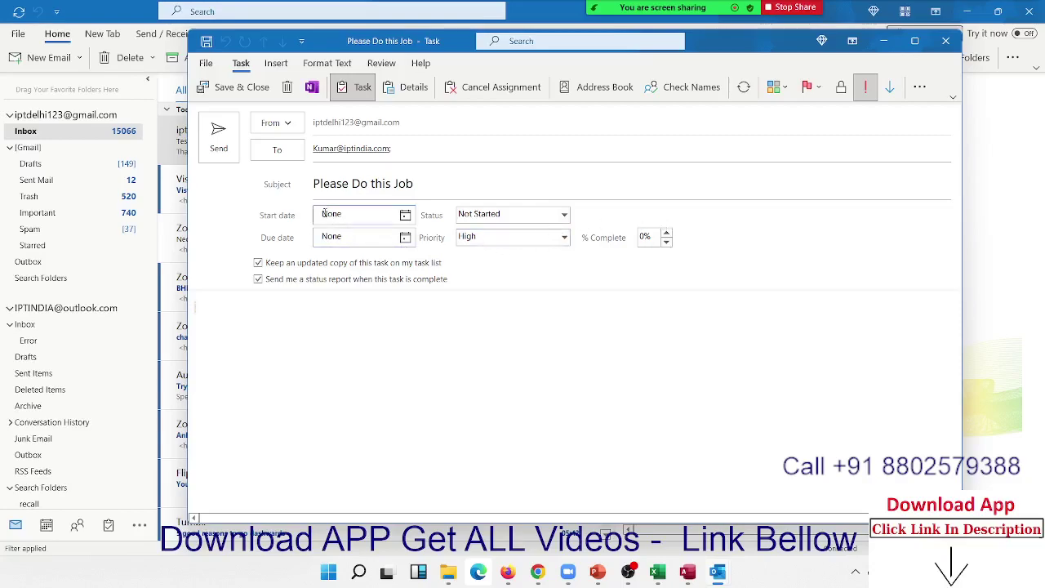
pyautogui.click(235, 152)
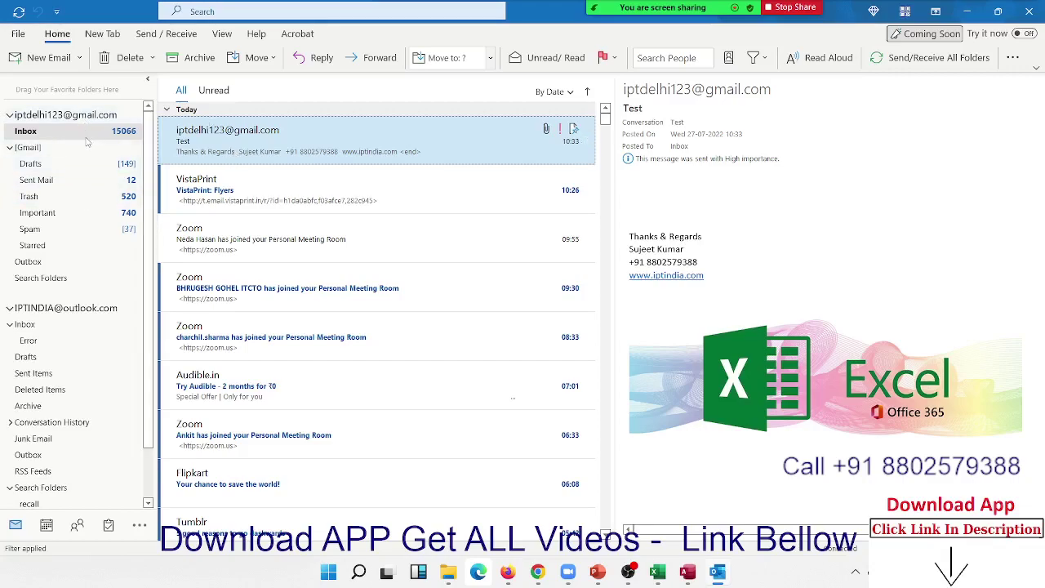
# Bring up Choose Form and browse the Contact, Post, Task Request and Standard Default forms.
pyautogui.click(79, 57)
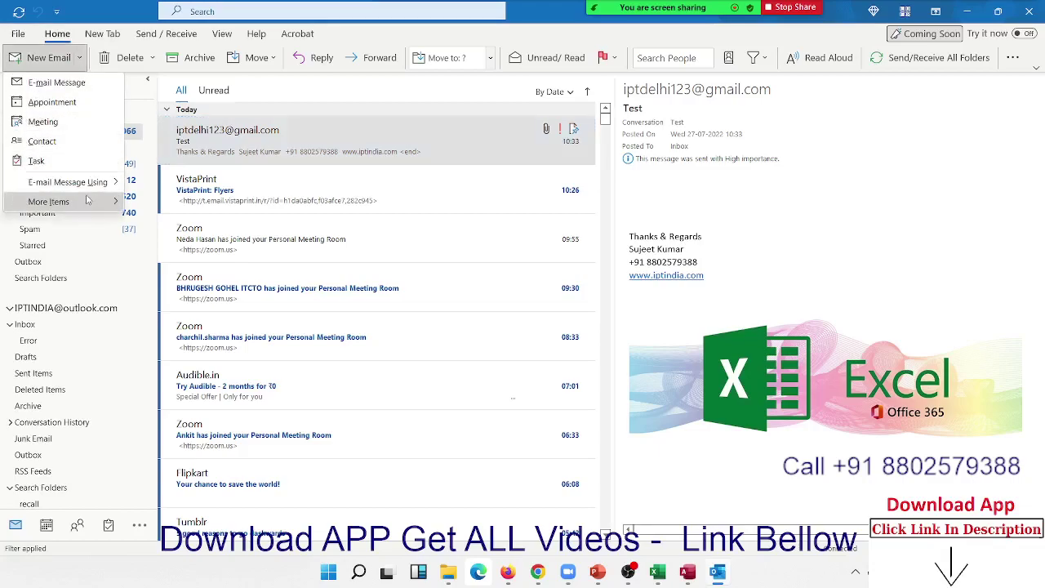
pyautogui.moveTo(89, 202)
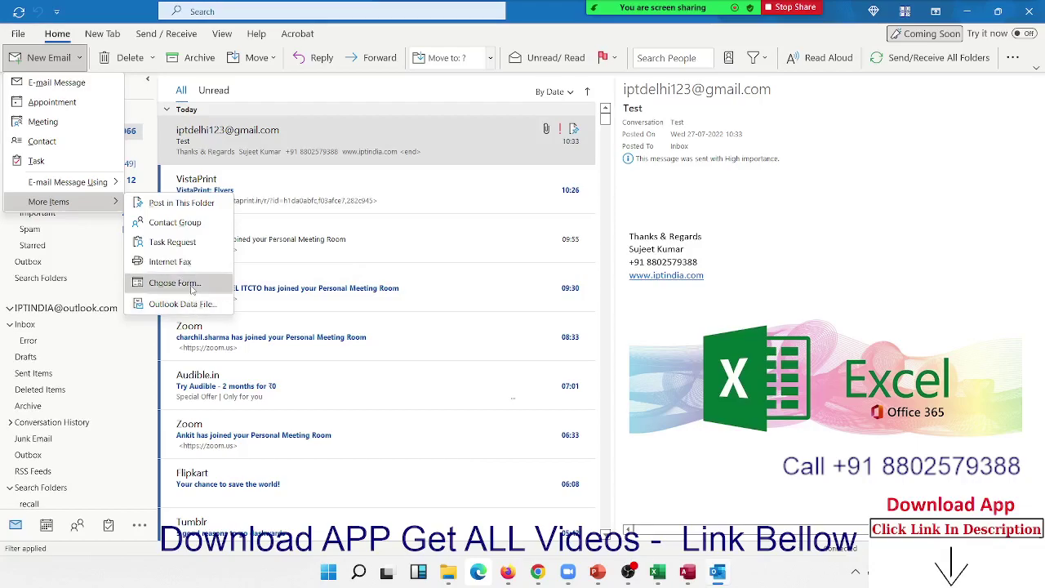
pyautogui.click(189, 283)
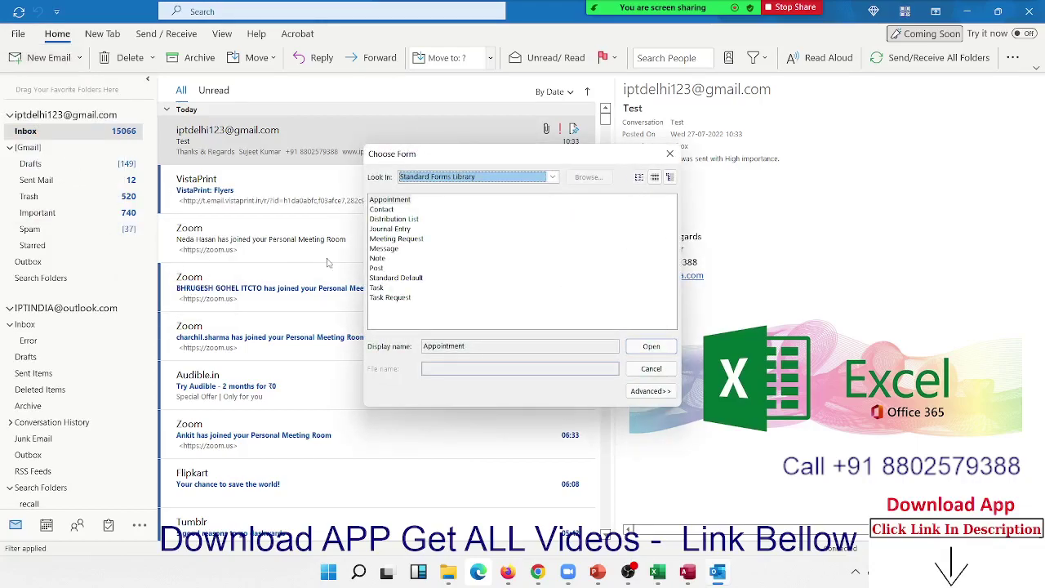
pyautogui.click(379, 210)
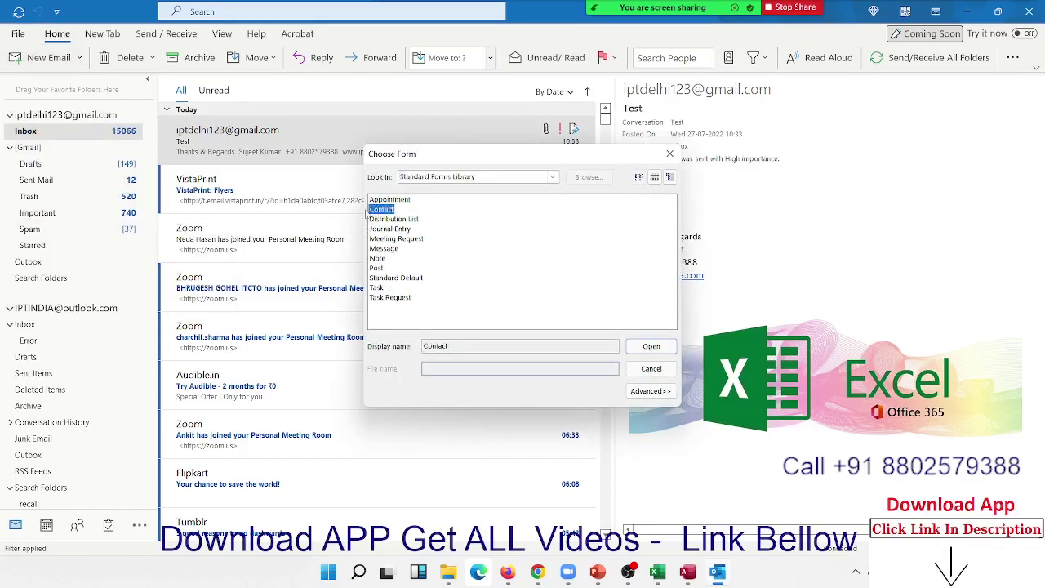
pyautogui.click(383, 270)
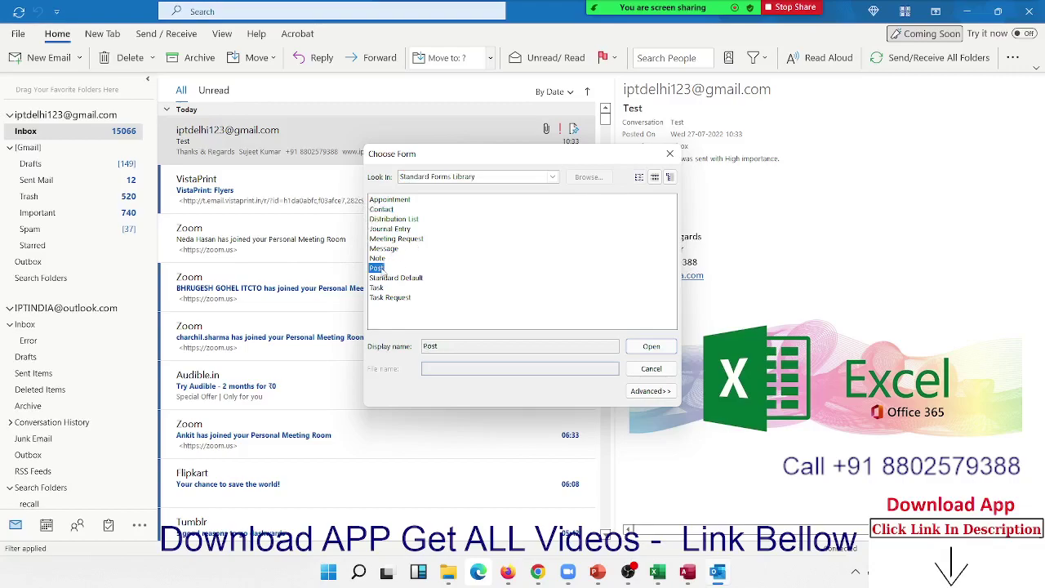
pyautogui.click(386, 299)
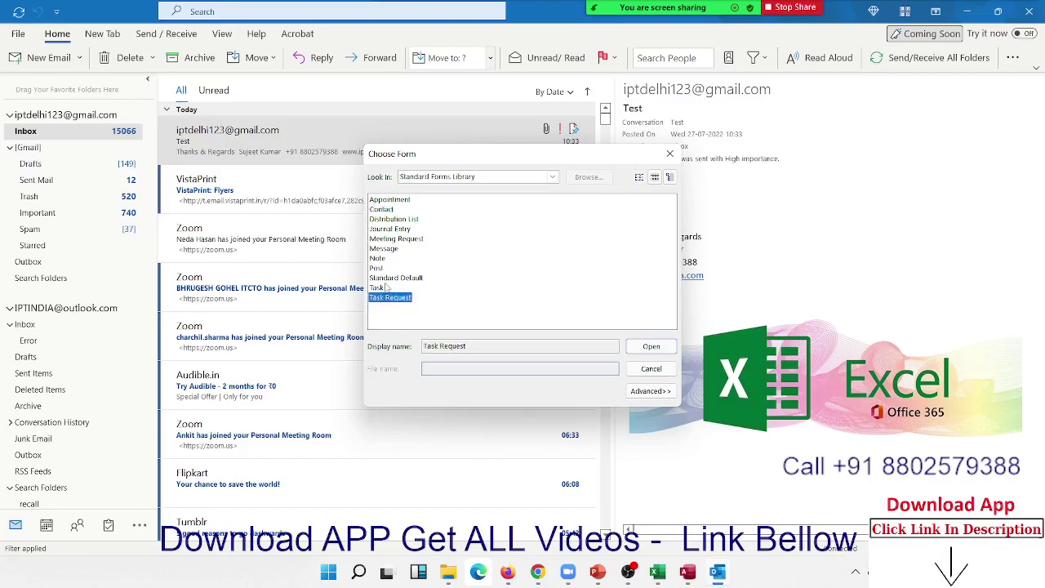
pyautogui.click(387, 281)
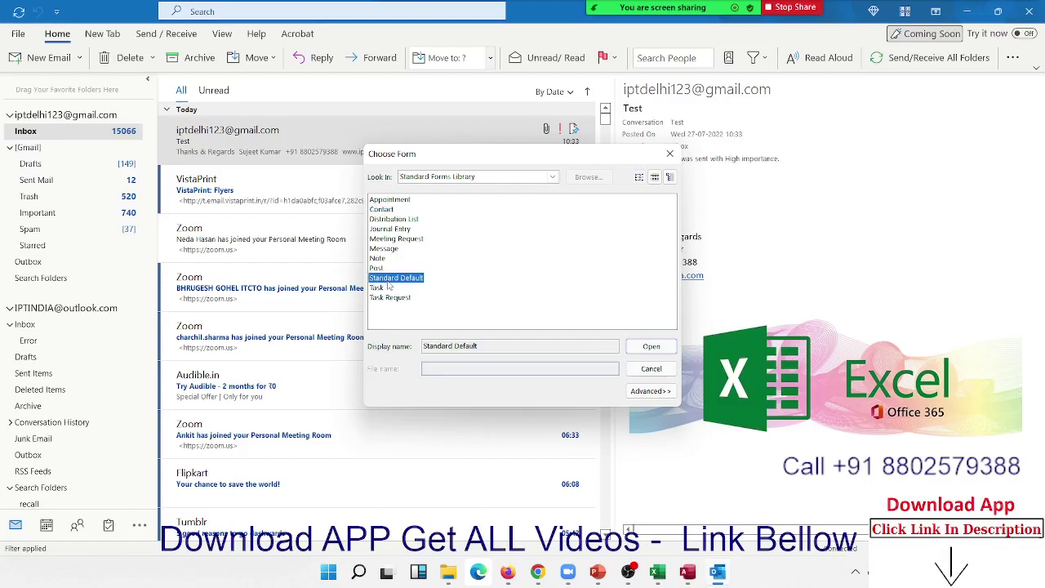
# Open a new Journal Entry form, then close it without saving.
pyautogui.click(406, 230)
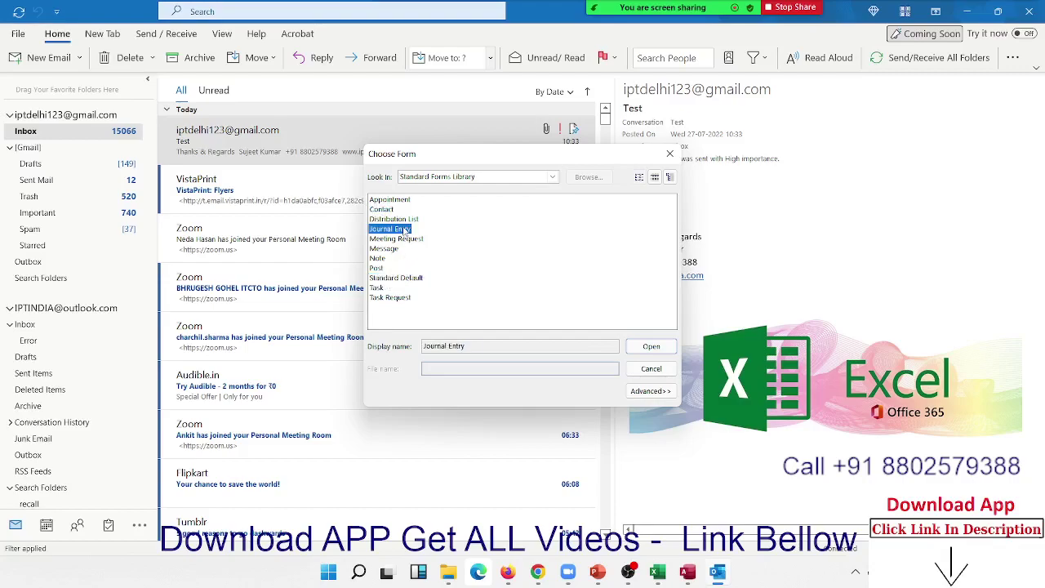
pyautogui.click(665, 350)
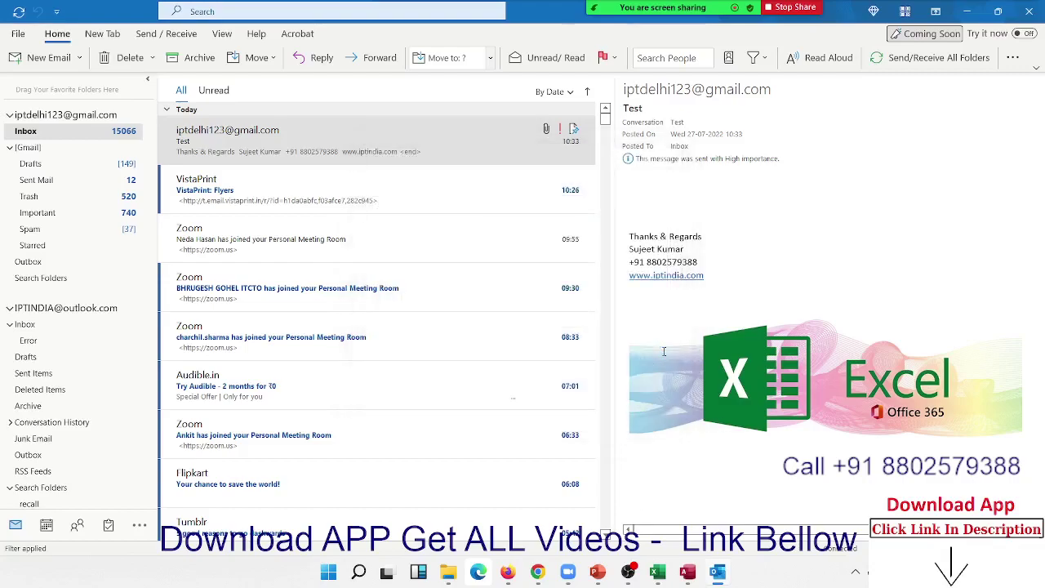
pyautogui.click(417, 290)
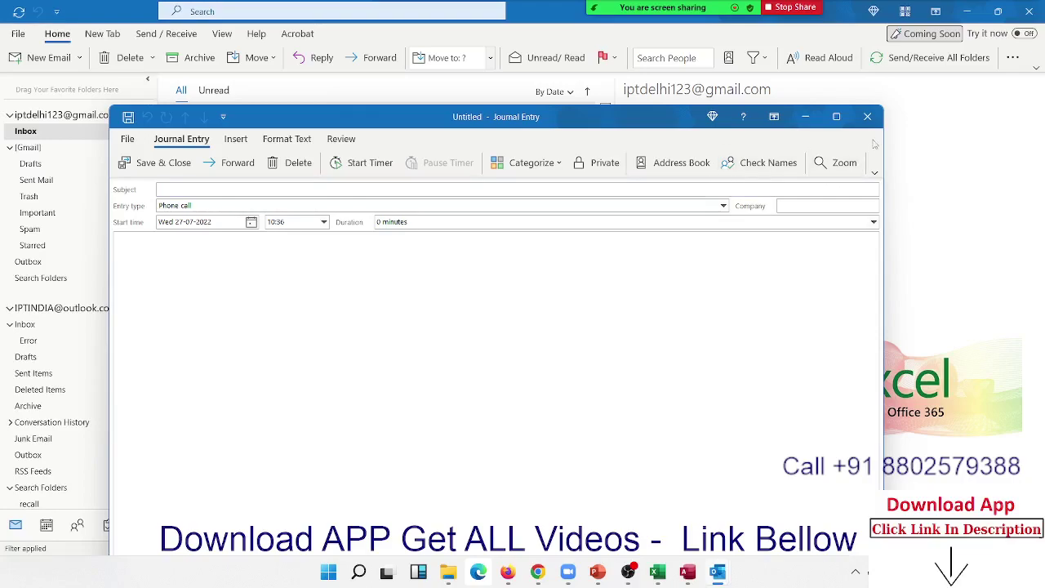
pyautogui.click(869, 118)
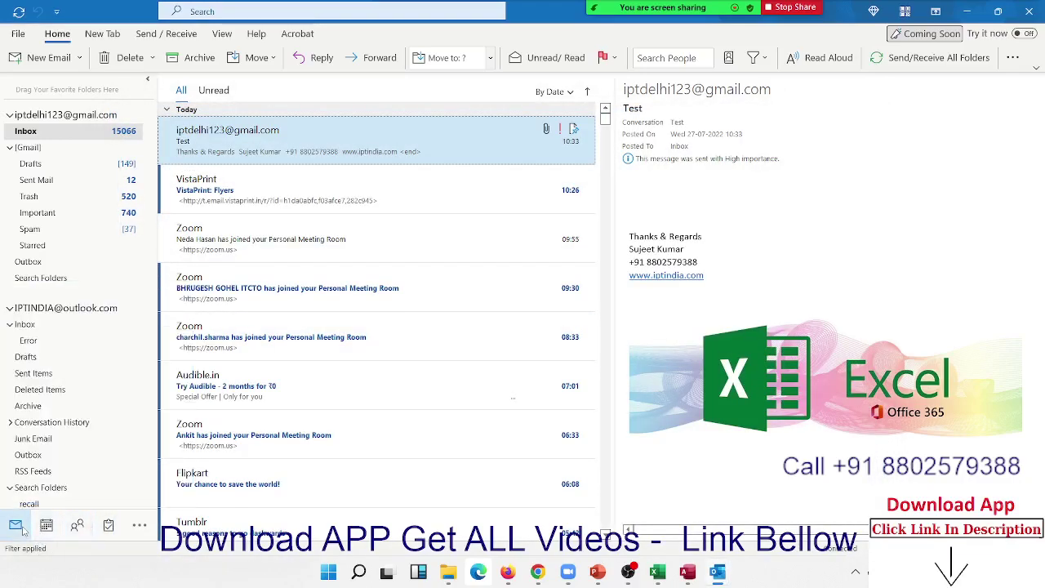
# Switch to the Calendar month view and select July 28, then July 27.
pyautogui.click(47, 527)
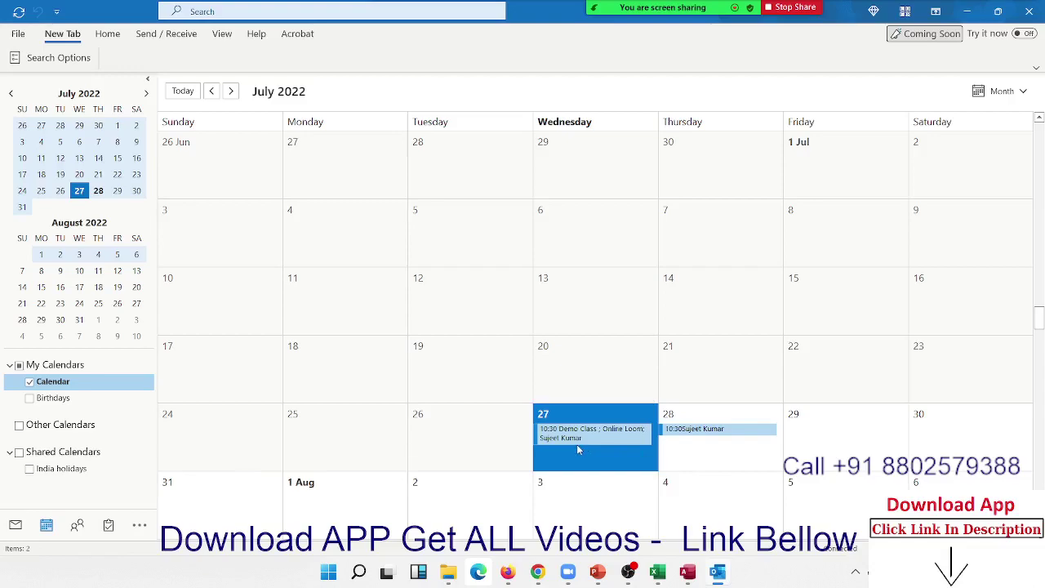
pyautogui.click(733, 442)
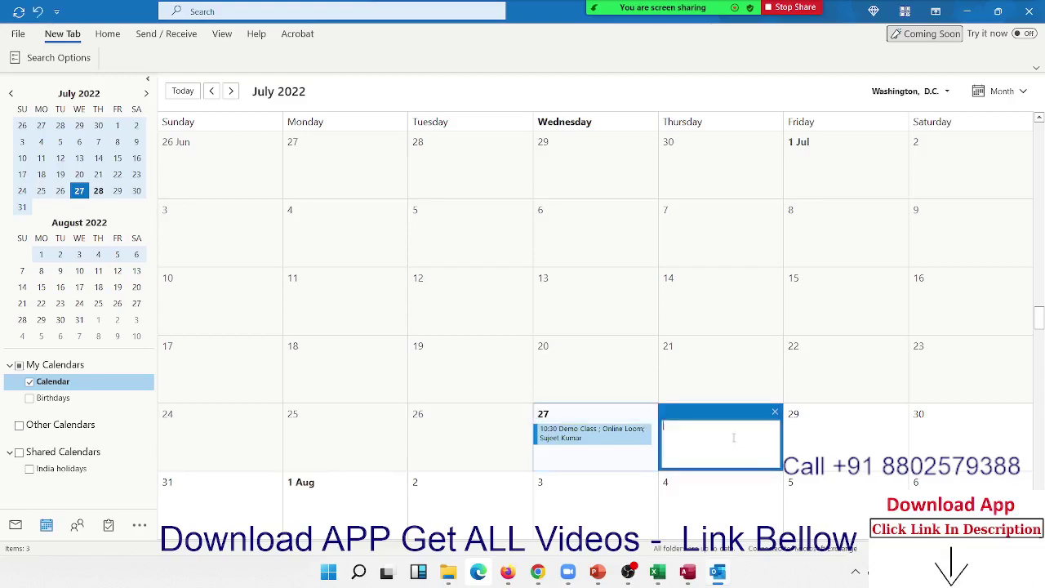
pyautogui.click(626, 455)
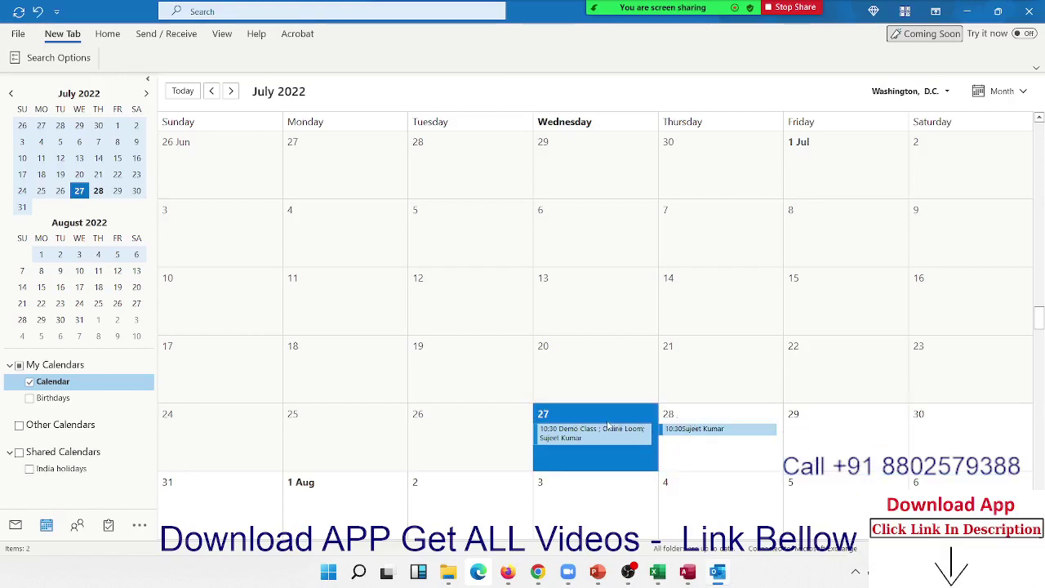
# Scroll the month view back to May–June 2022 and briefly show, then hide, the Birthdays calendar.
pyautogui.scroll(-2, 614, 423)
pyautogui.scroll(-2, 613, 419)
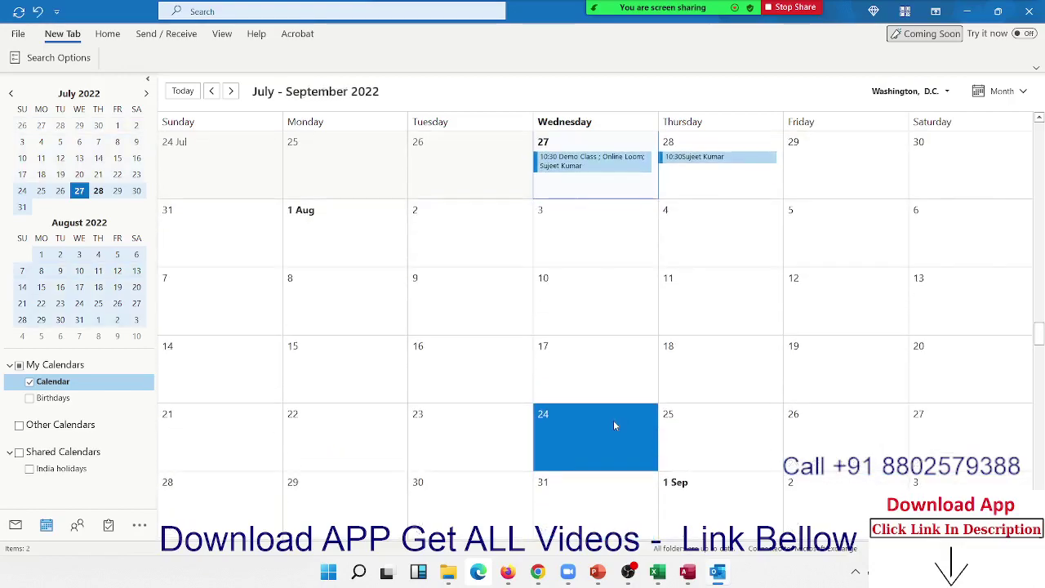
pyautogui.scroll(-2, 612, 433)
pyautogui.scroll(2, 711, 413)
pyautogui.scroll(2, 710, 413)
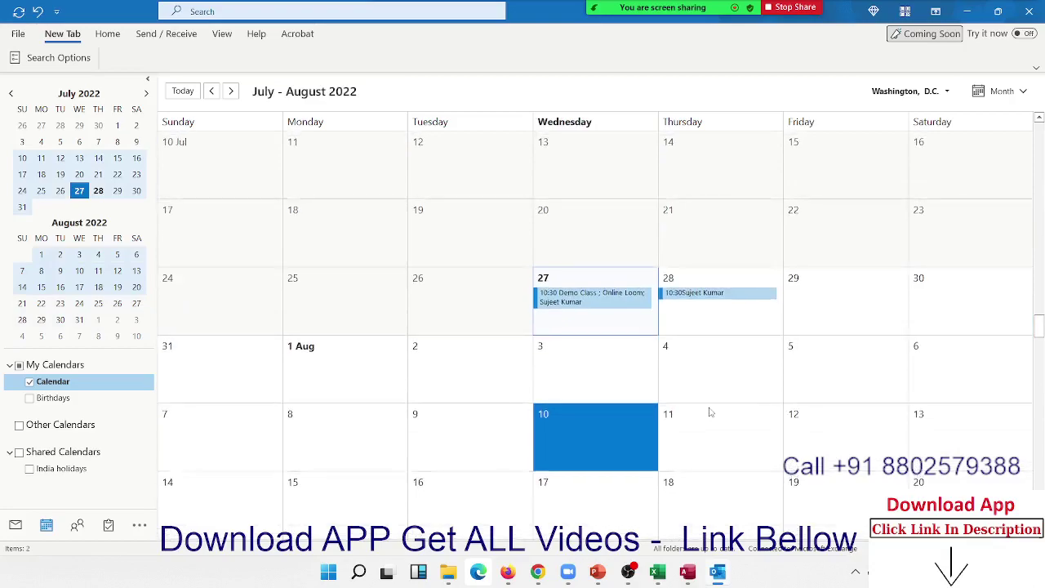
pyautogui.scroll(2, 710, 413)
pyautogui.scroll(3, 711, 412)
pyautogui.scroll(3, 710, 412)
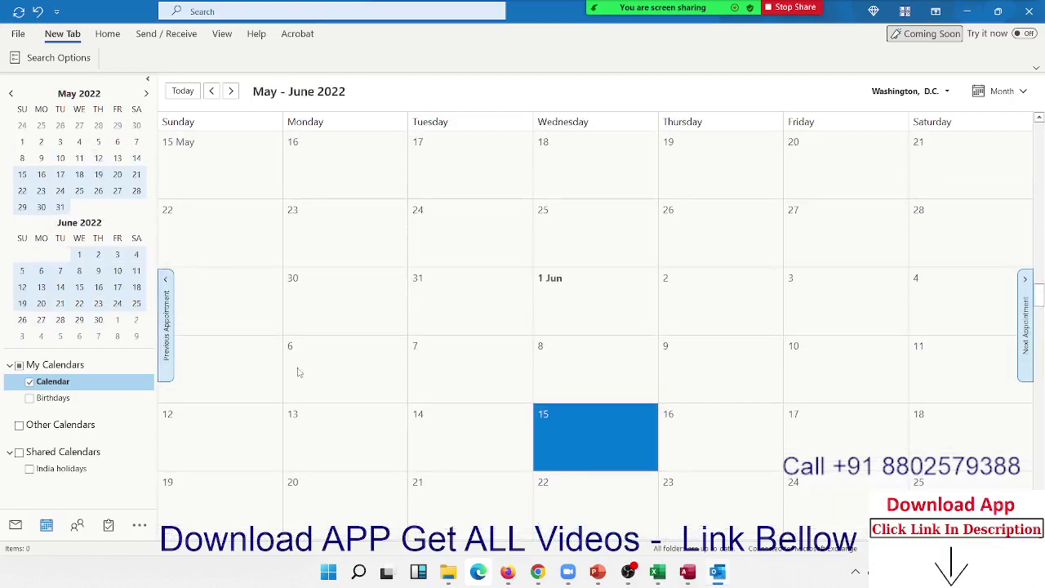
pyautogui.click(30, 398)
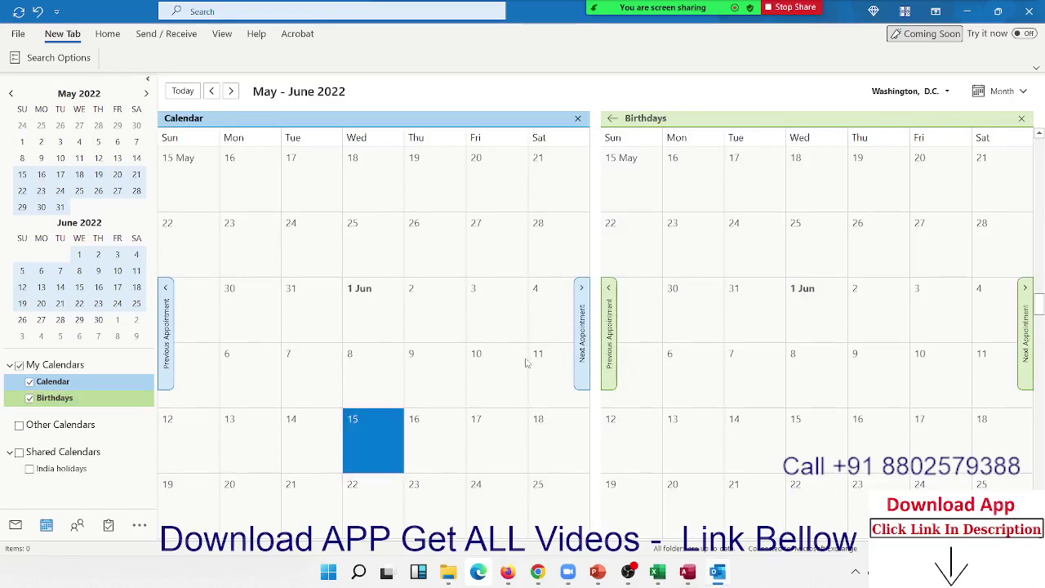
pyautogui.click(33, 399)
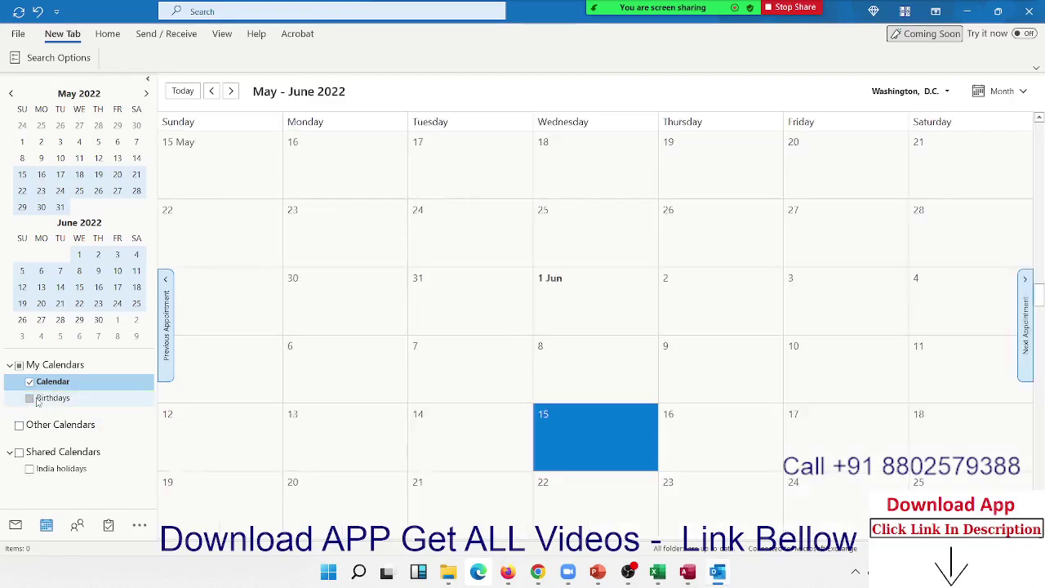
# View the People list, then the To-Do List and Tasks folder, ending on the To-Do List.
pyautogui.click(75, 527)
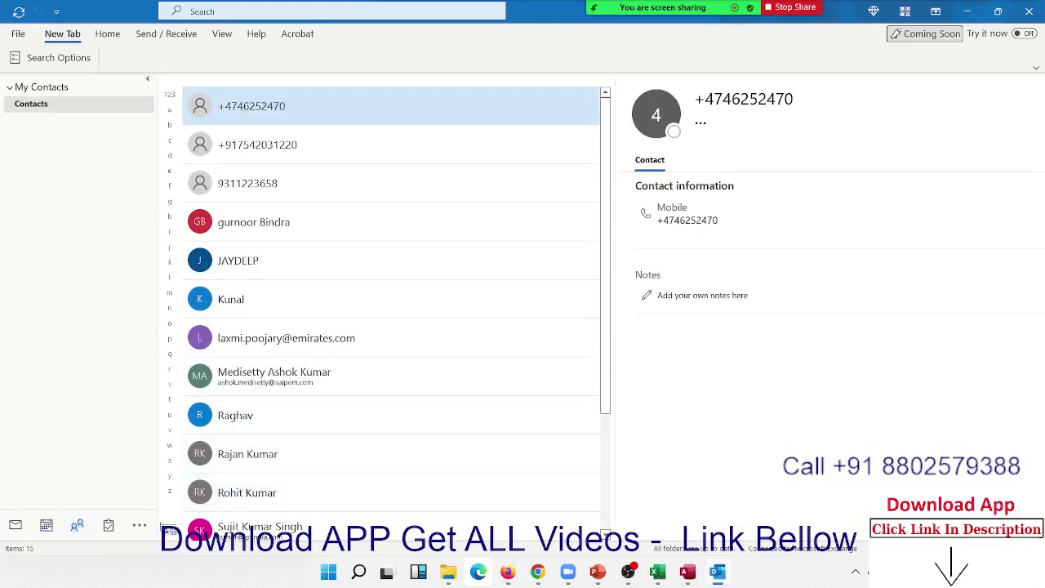
pyautogui.click(109, 526)
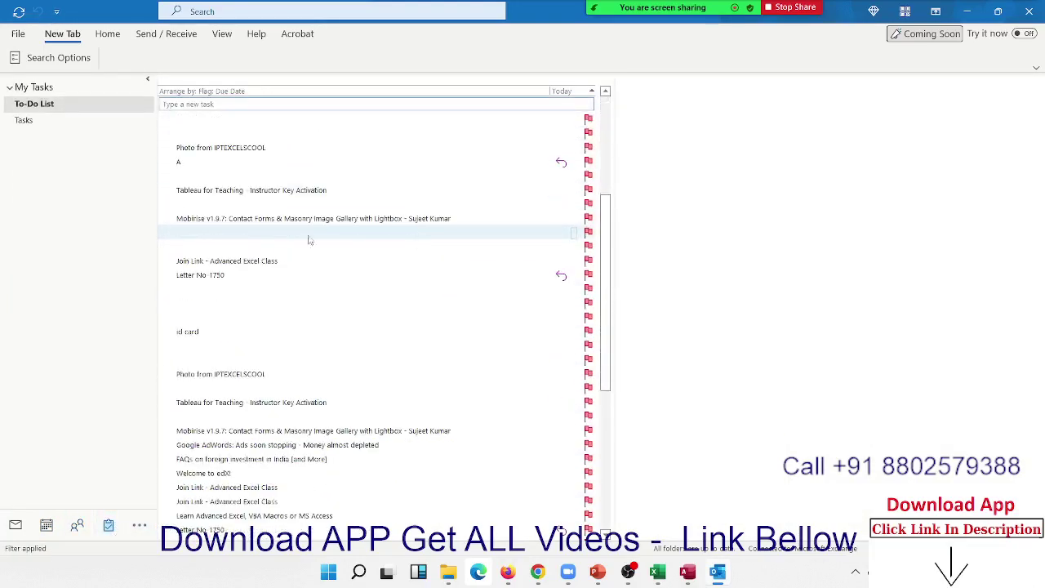
pyautogui.click(36, 119)
pyautogui.click(39, 107)
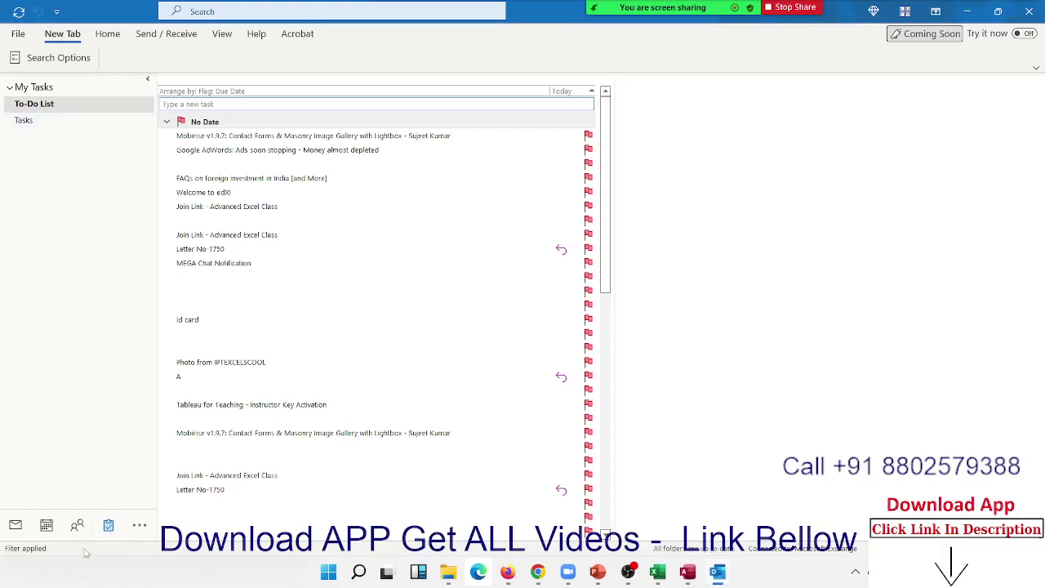
# Switch to Notes, then show the full Folders list.
pyautogui.click(139, 525)
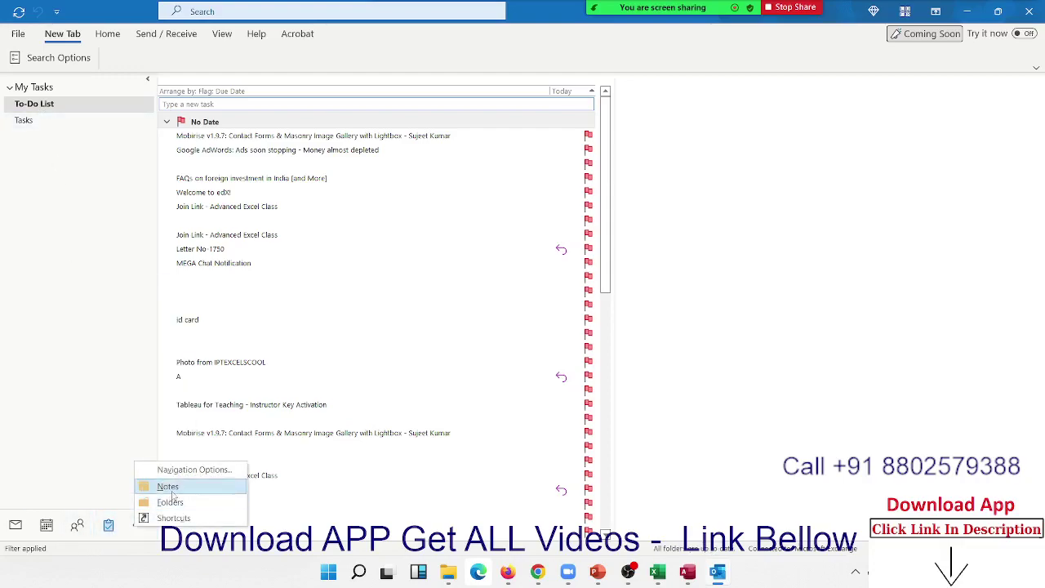
pyautogui.click(168, 486)
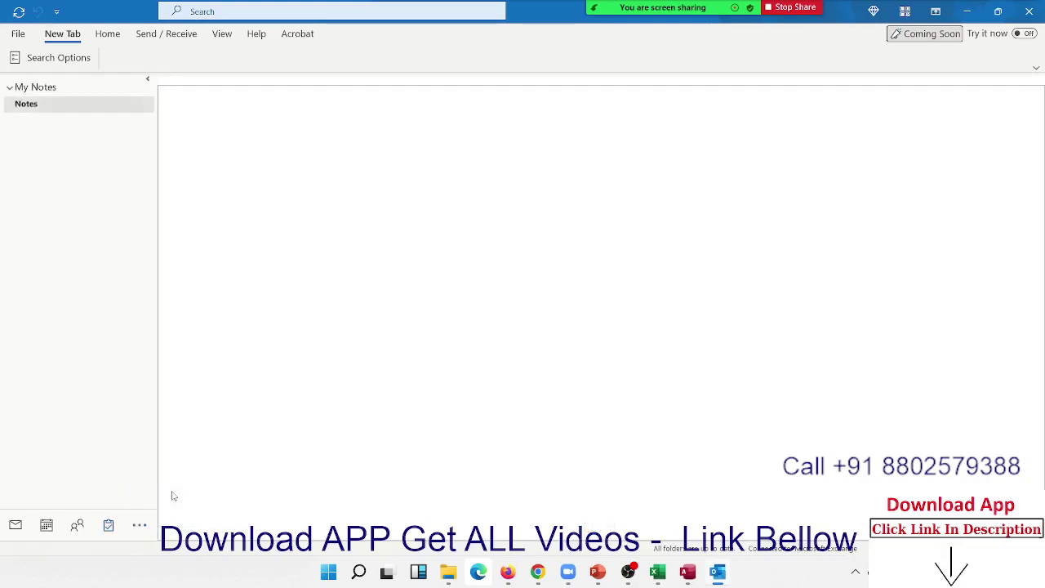
pyautogui.click(138, 526)
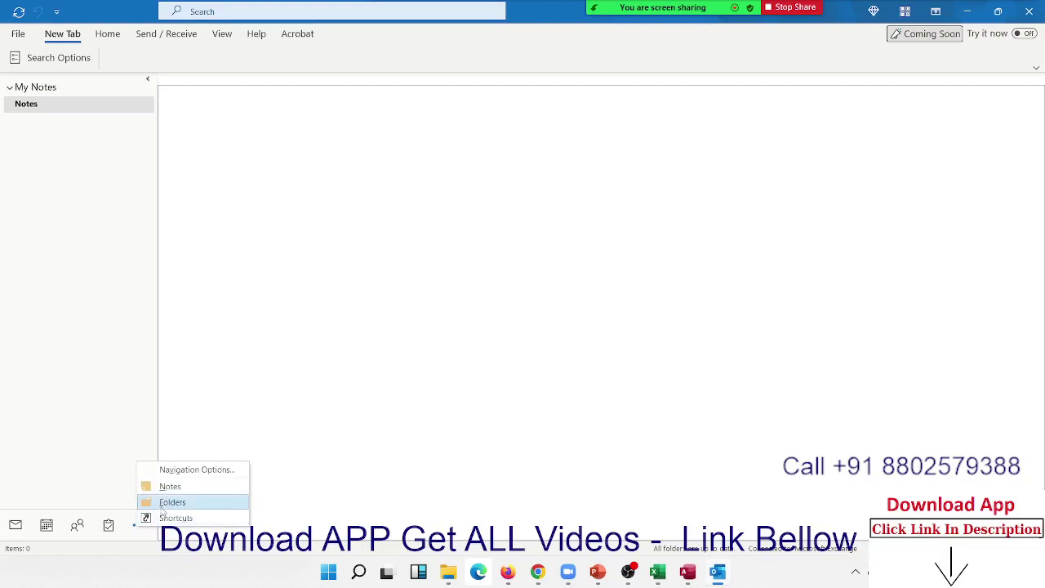
pyautogui.click(168, 502)
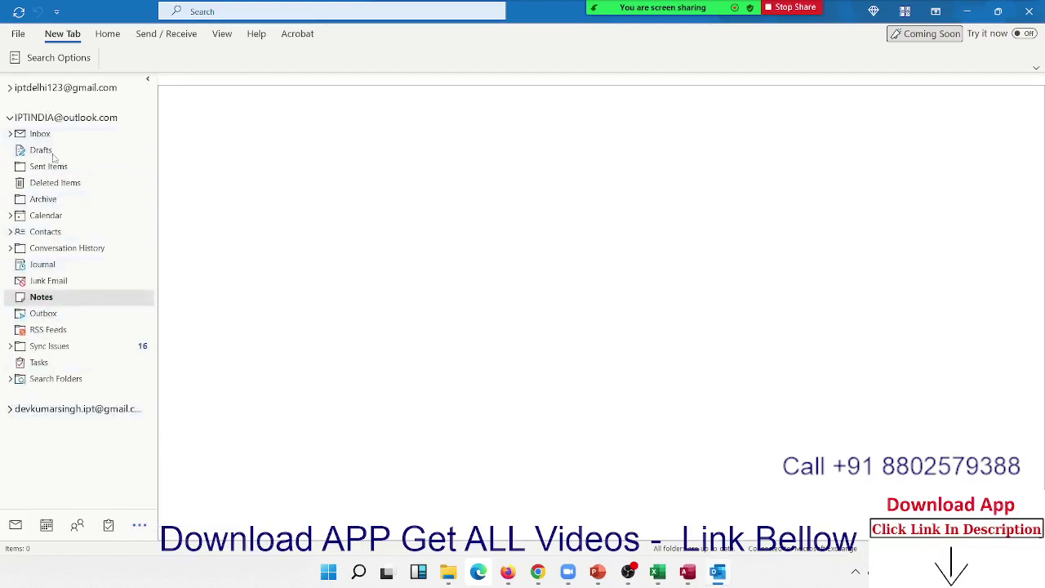
# Return to Mail and review the Search Options in Outlook Options, then close them.
pyautogui.click(15, 525)
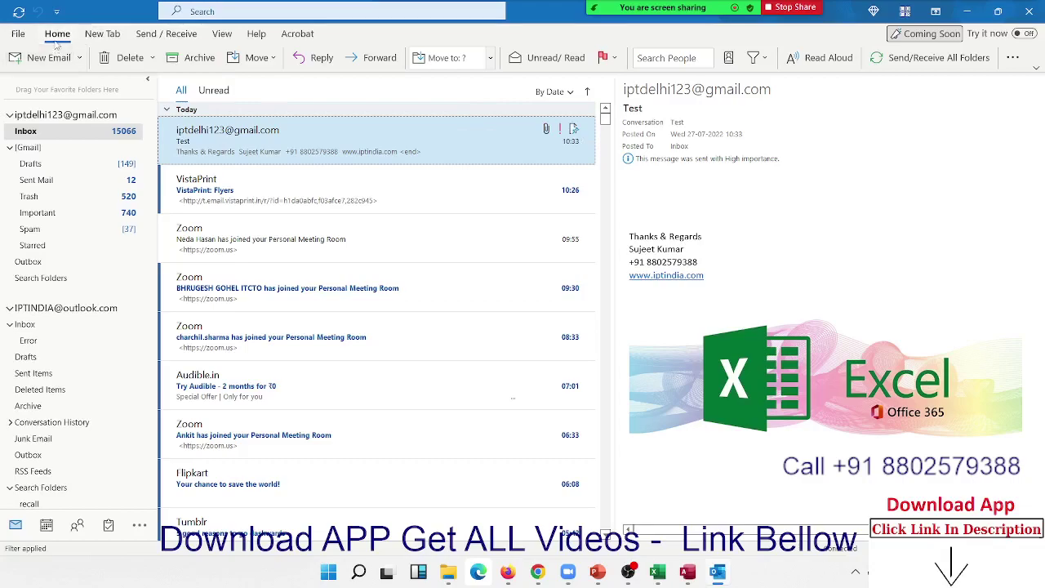
pyautogui.click(98, 36)
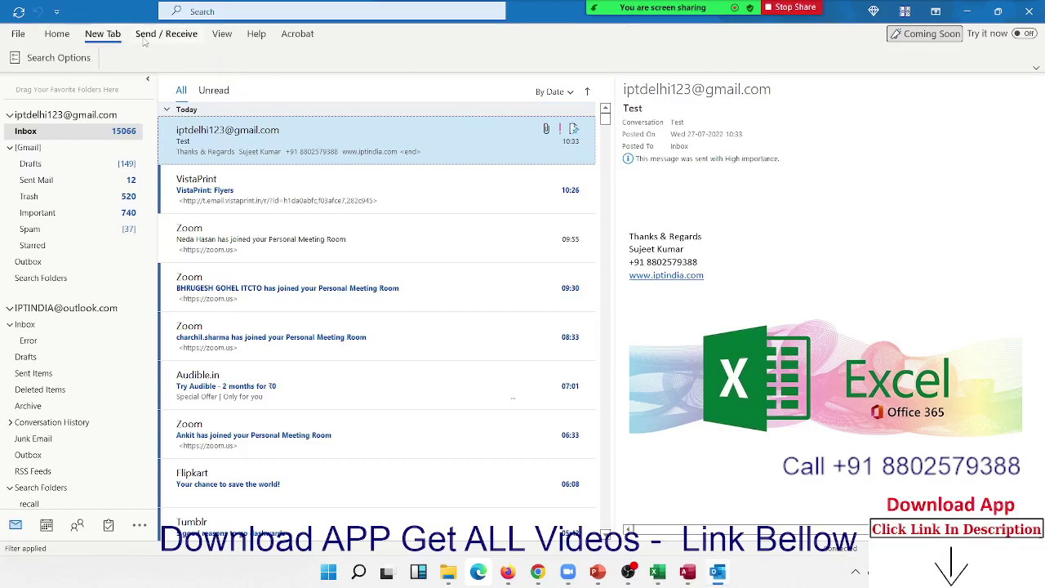
pyautogui.click(51, 57)
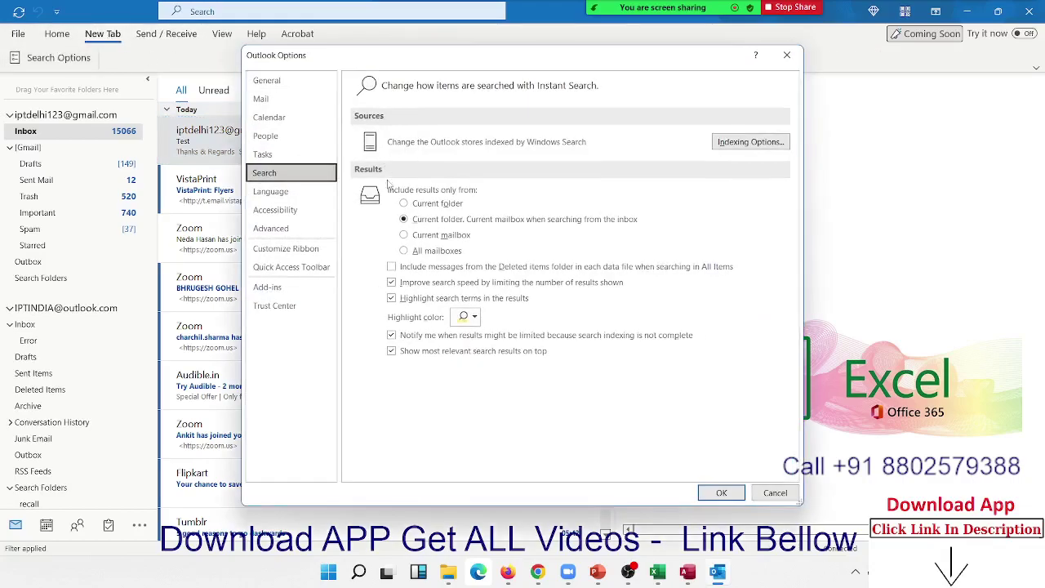
pyautogui.click(787, 55)
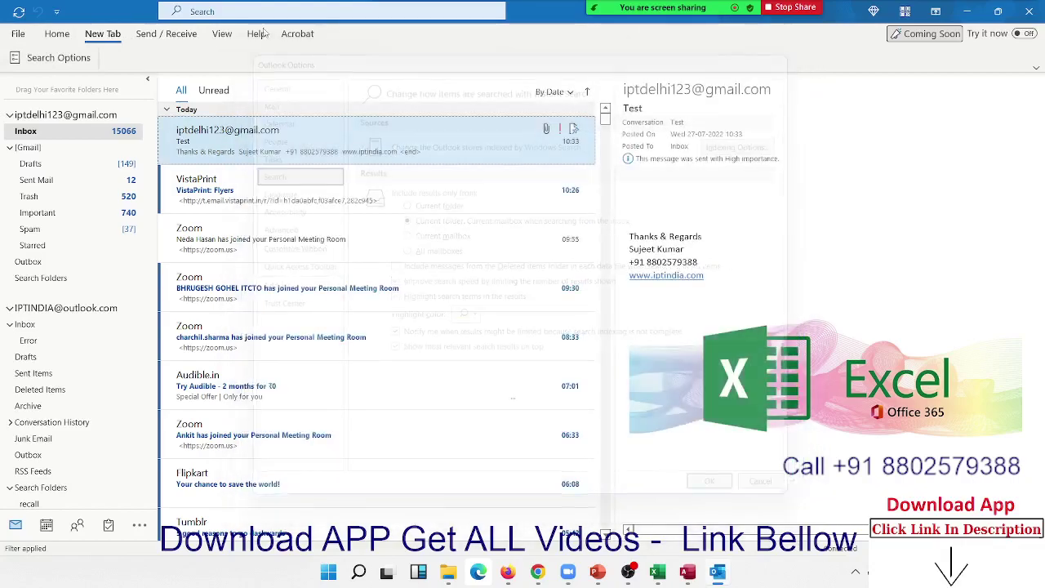
# Look over the Send / Receive commands and View Arrange By choices, then return to Home.
pyautogui.click(197, 37)
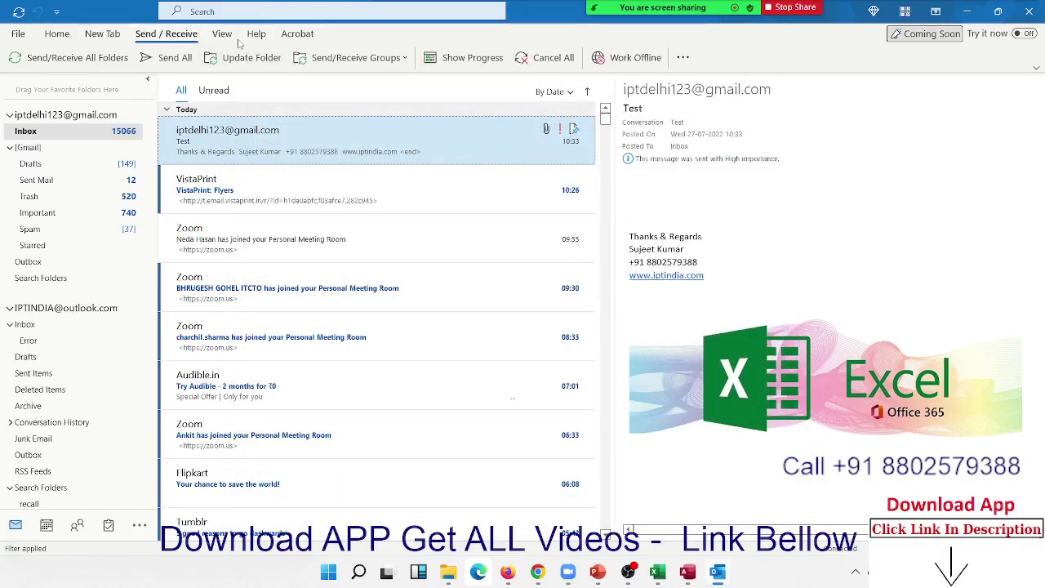
pyautogui.click(233, 39)
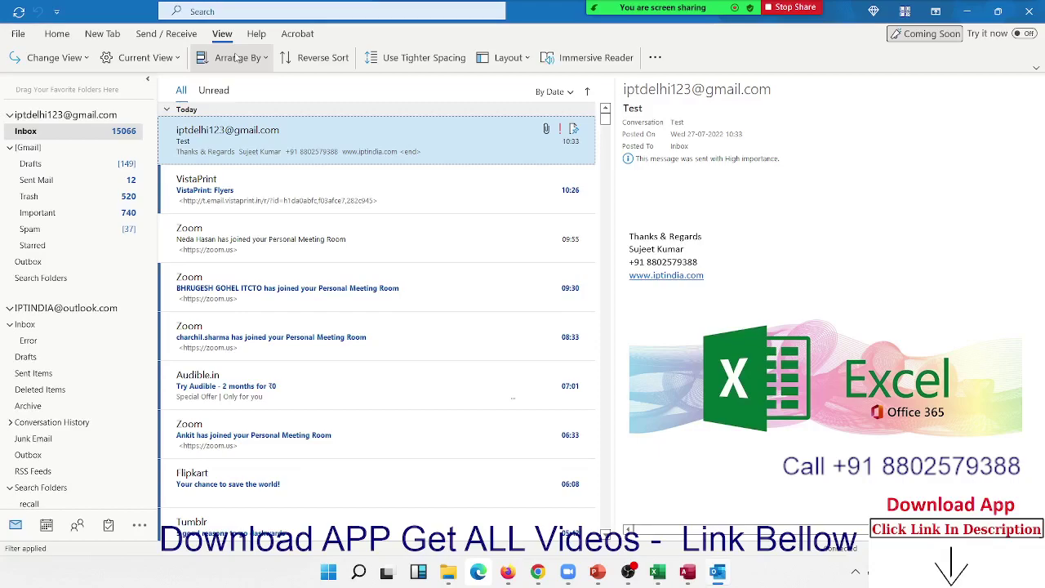
pyautogui.click(237, 58)
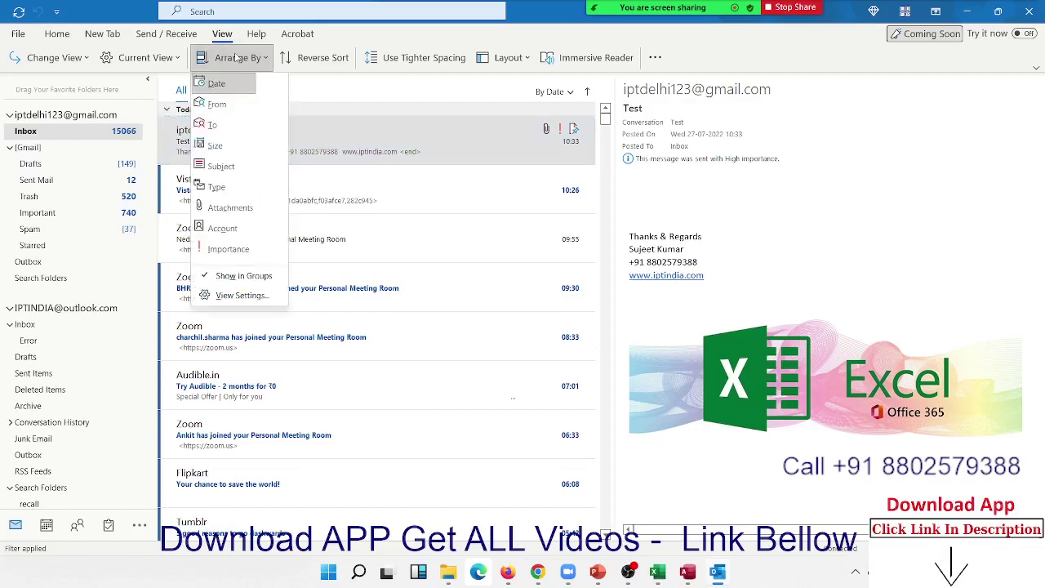
pyautogui.click(366, 33)
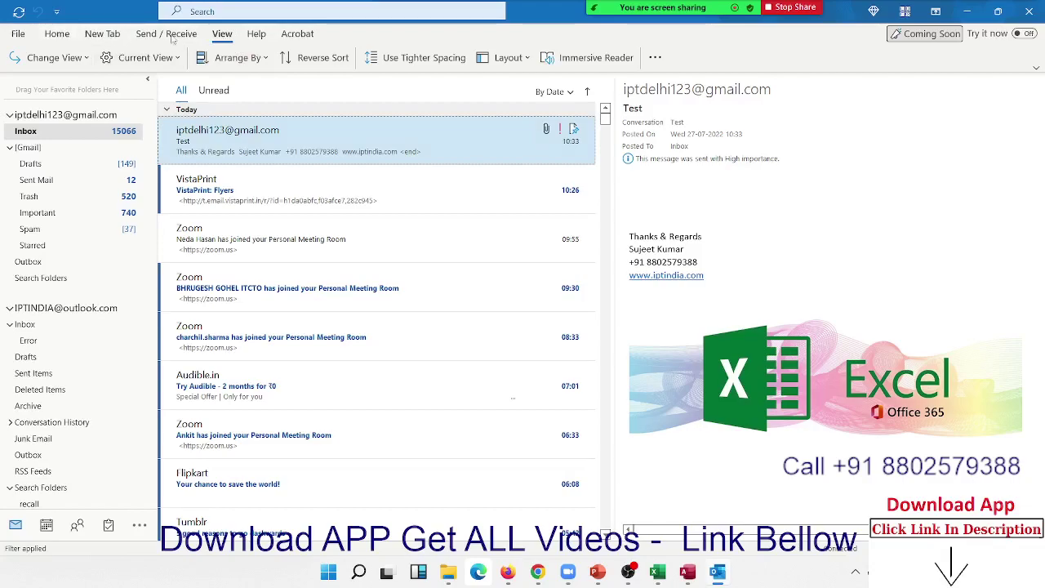
pyautogui.click(57, 34)
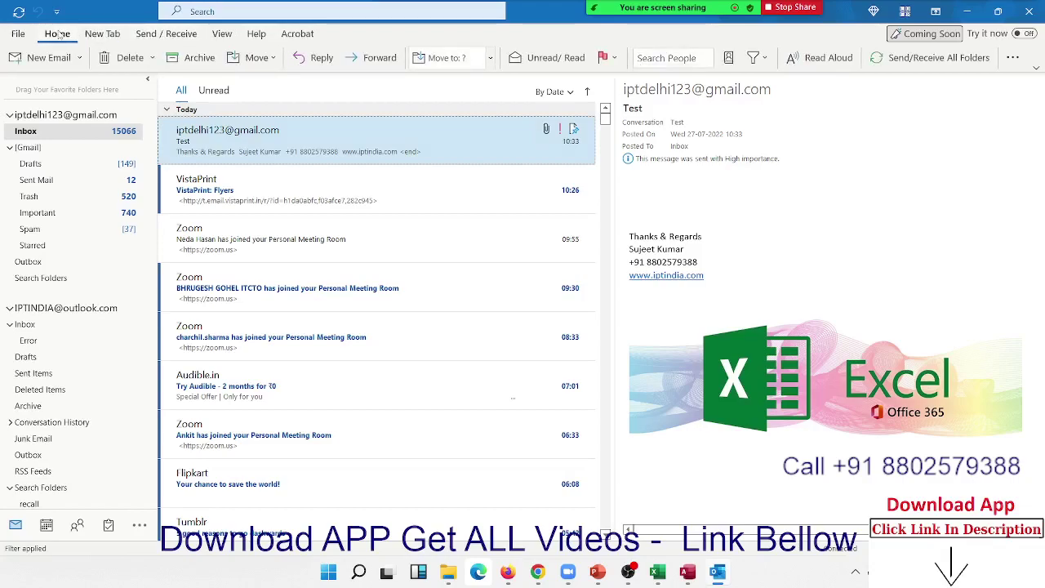